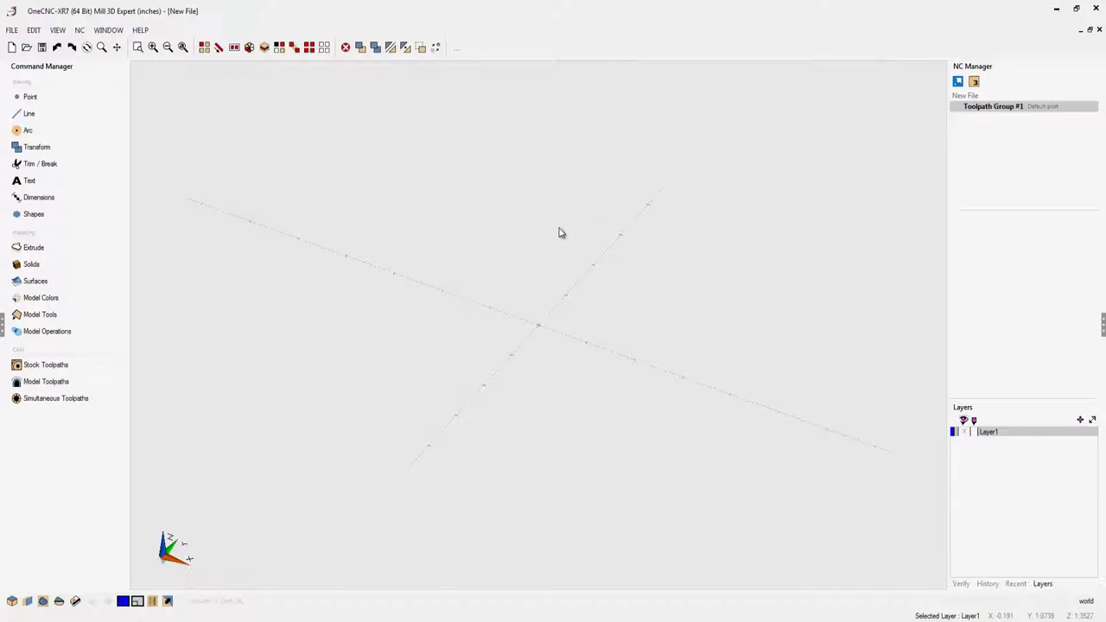
Step: Switch to the 4 Axis Wrap (2).ONECNC window and orbit the model to an angled view
{"action": "left_click", "coordinate": [108, 29]}
{"action": "left_click", "coordinate": [151, 103]}
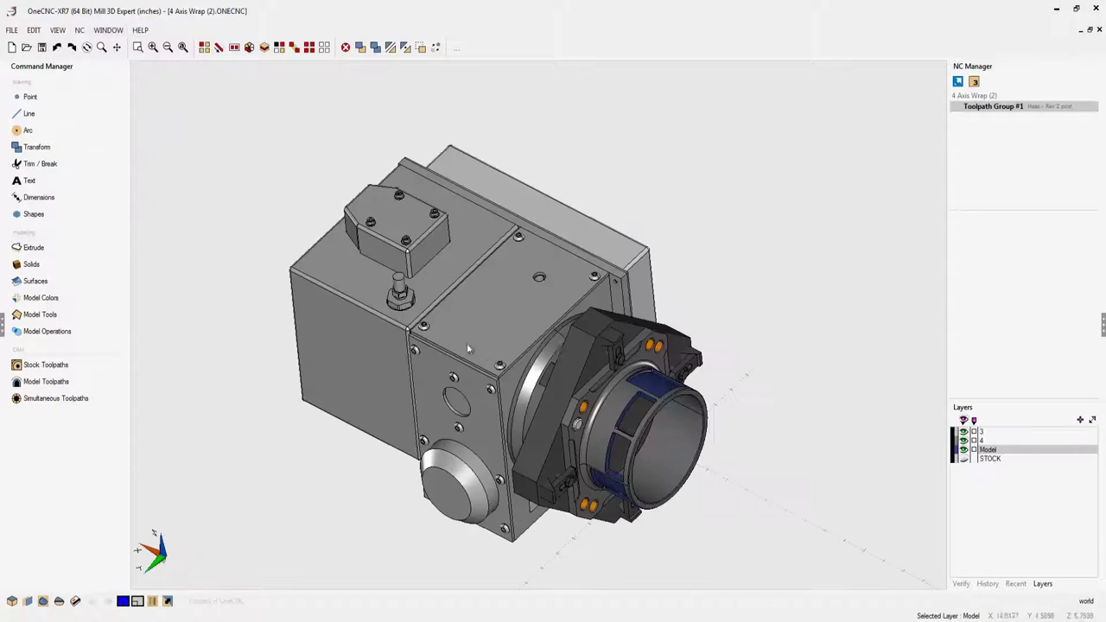
{"action": "middle_click_drag", "start_coordinate": [450, 264], "coordinate": [439, 314]}
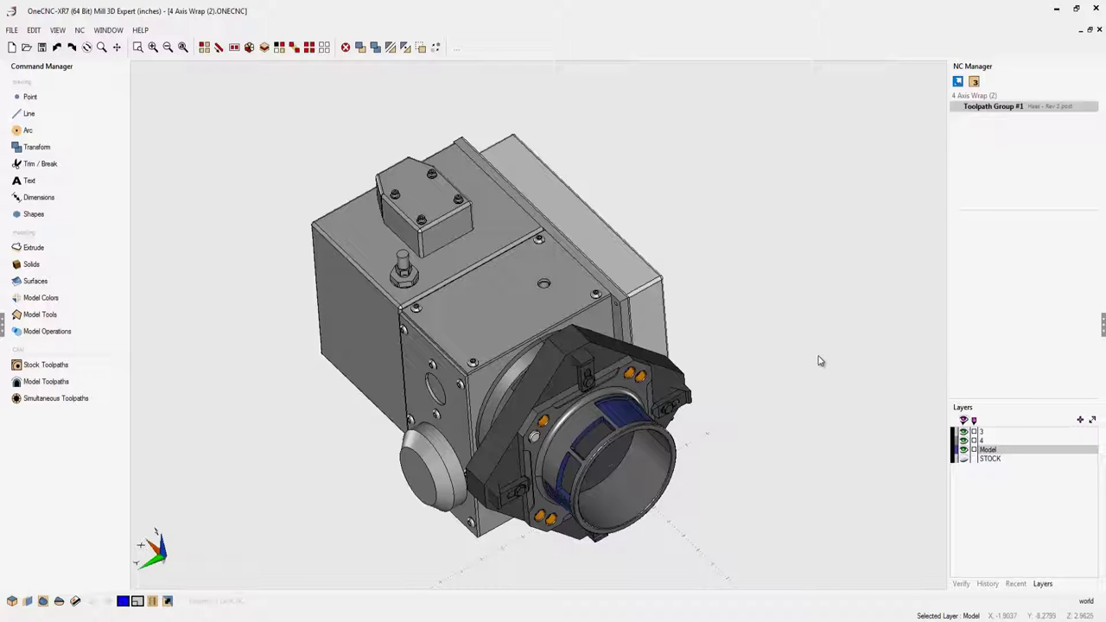
{"action": "left_click", "coordinate": [109, 31]}
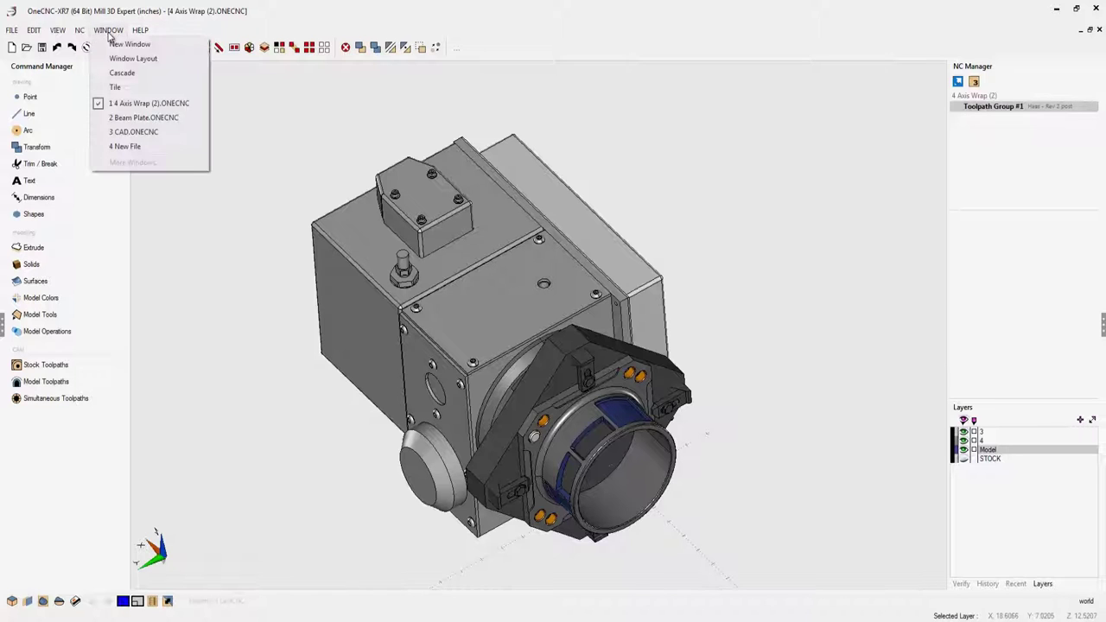
{"action": "left_click", "coordinate": [143, 118]}
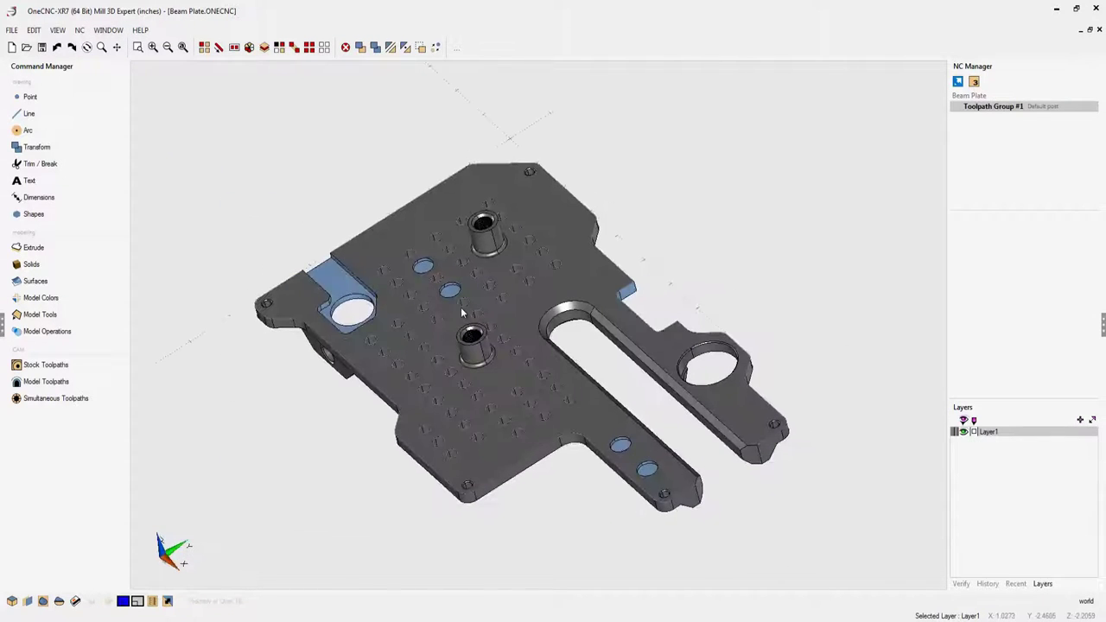
{"action": "middle_click_drag", "start_coordinate": [549, 318], "coordinate": [584, 359]}
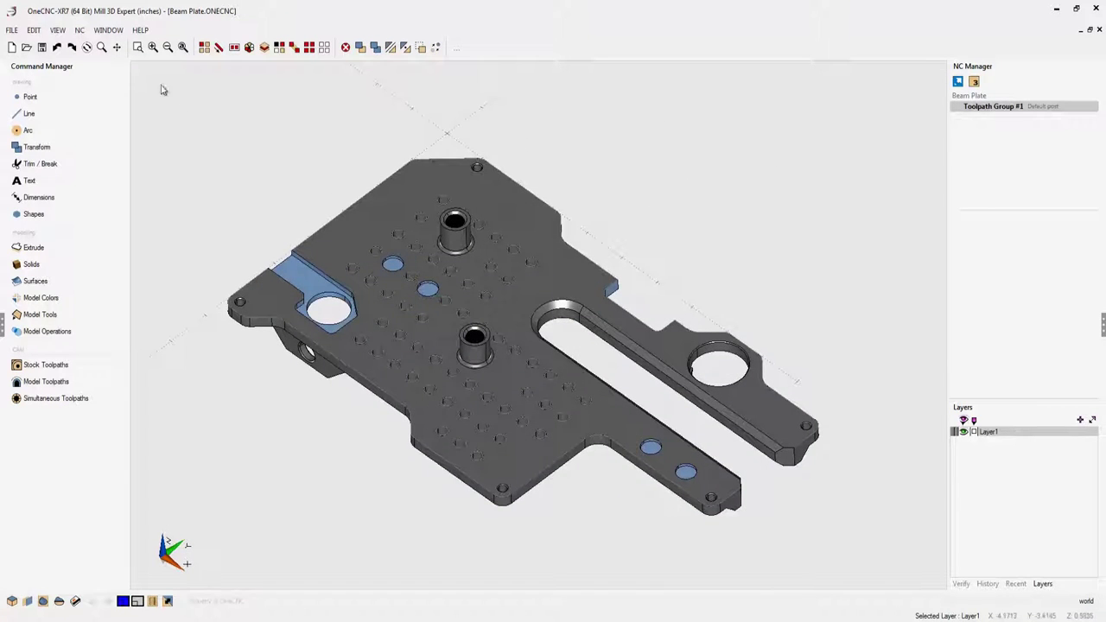
{"action": "left_click", "coordinate": [108, 30]}
{"action": "left_click", "coordinate": [158, 103]}
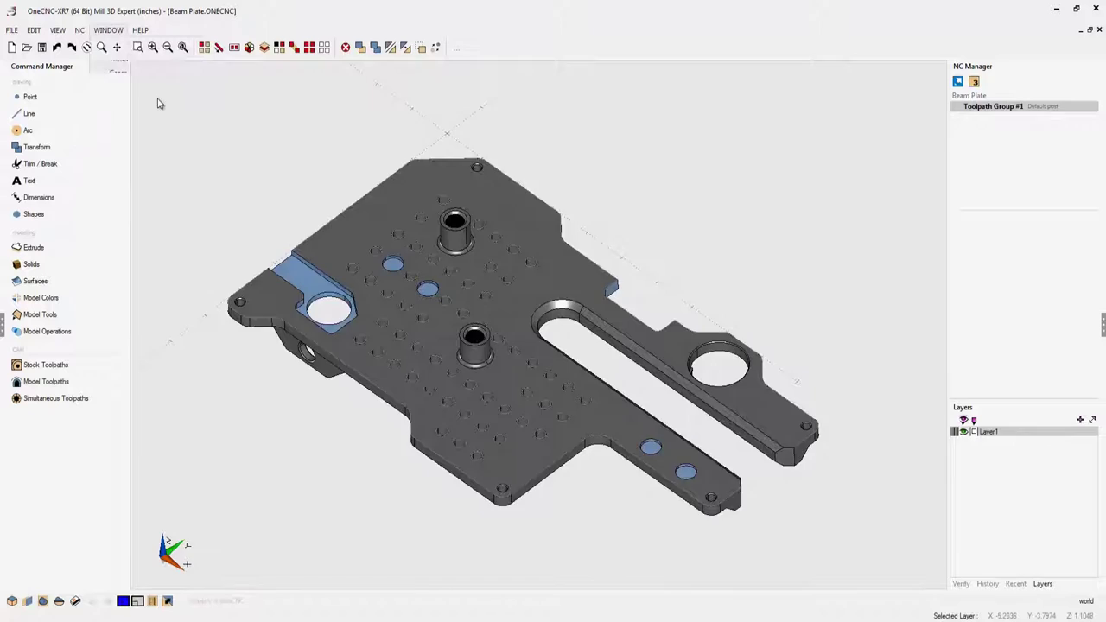
{"action": "middle_click_drag", "start_coordinate": [375, 214], "coordinate": [436, 245]}
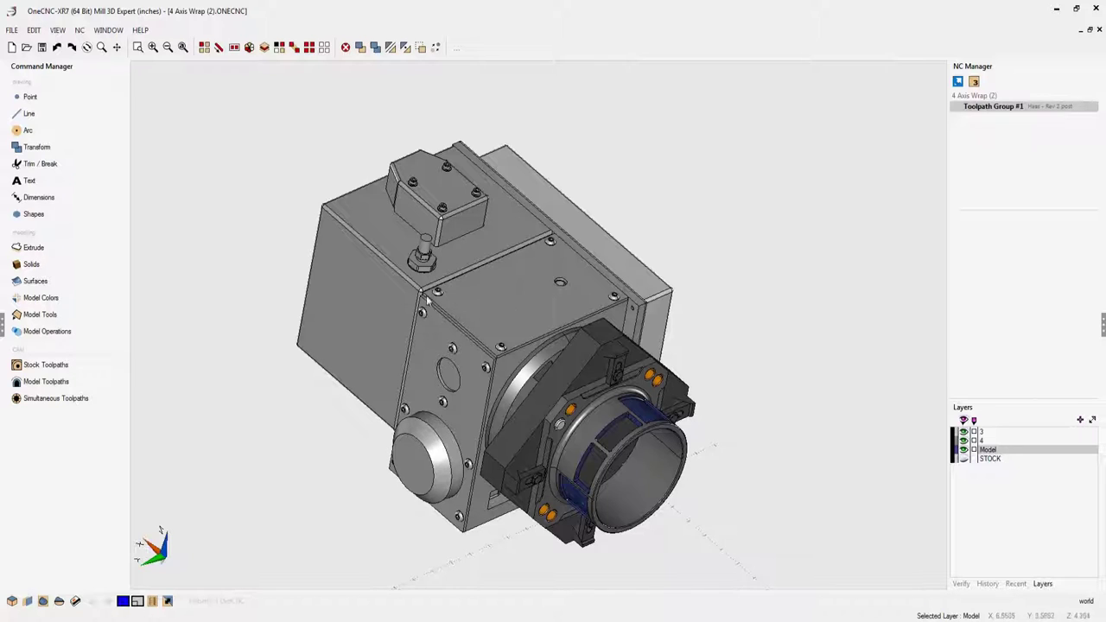
Step: Collapse the command, manager and layers panels, then orbit and pan the model to a top-front view
{"action": "left_click", "coordinate": [2, 327]}
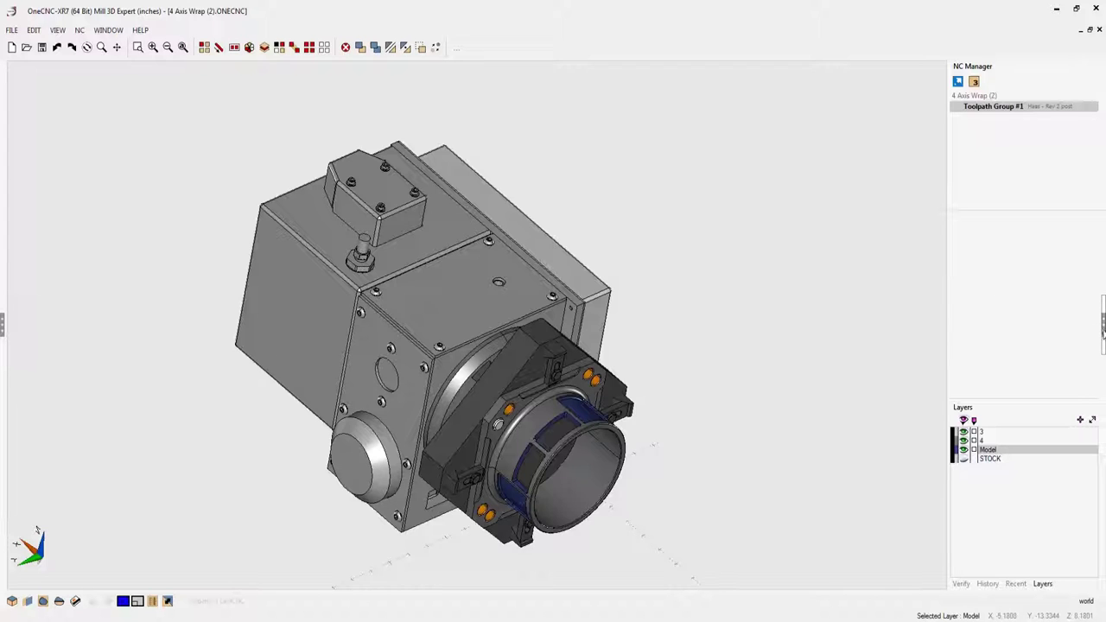
{"action": "left_click", "coordinate": [1102, 325]}
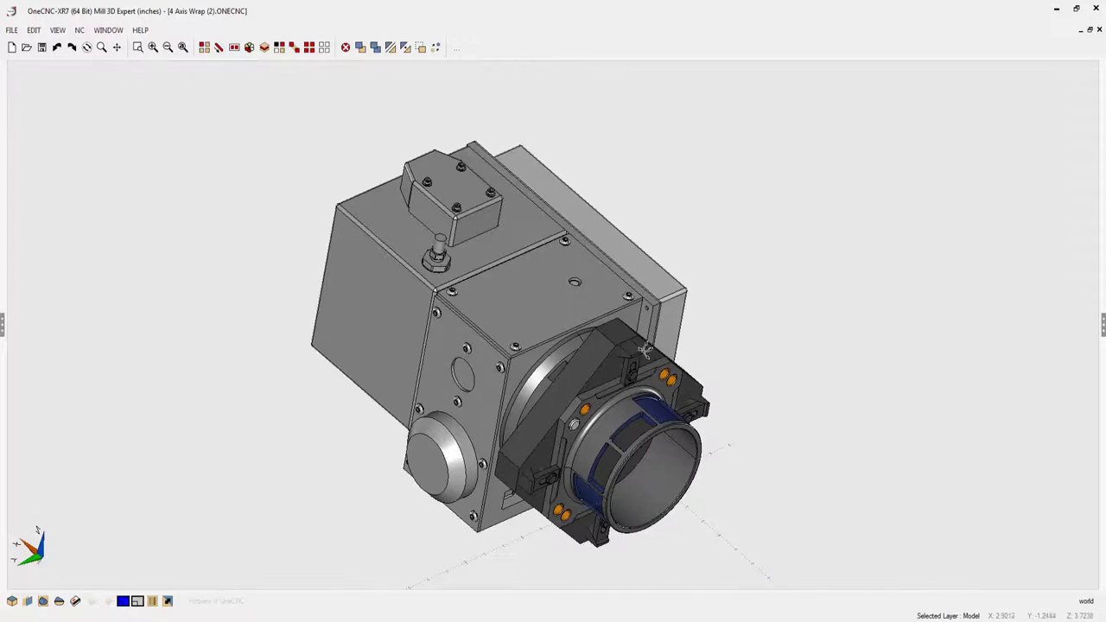
{"action": "mouse_move", "coordinate": [643, 348]}
{"action": "middle_mouse_down"}
{"action": "mouse_move", "coordinate": [713, 273]}
{"action": "mouse_move", "coordinate": [596, 359]}
{"action": "mouse_move", "coordinate": [642, 341]}
{"action": "middle_mouse_up"}
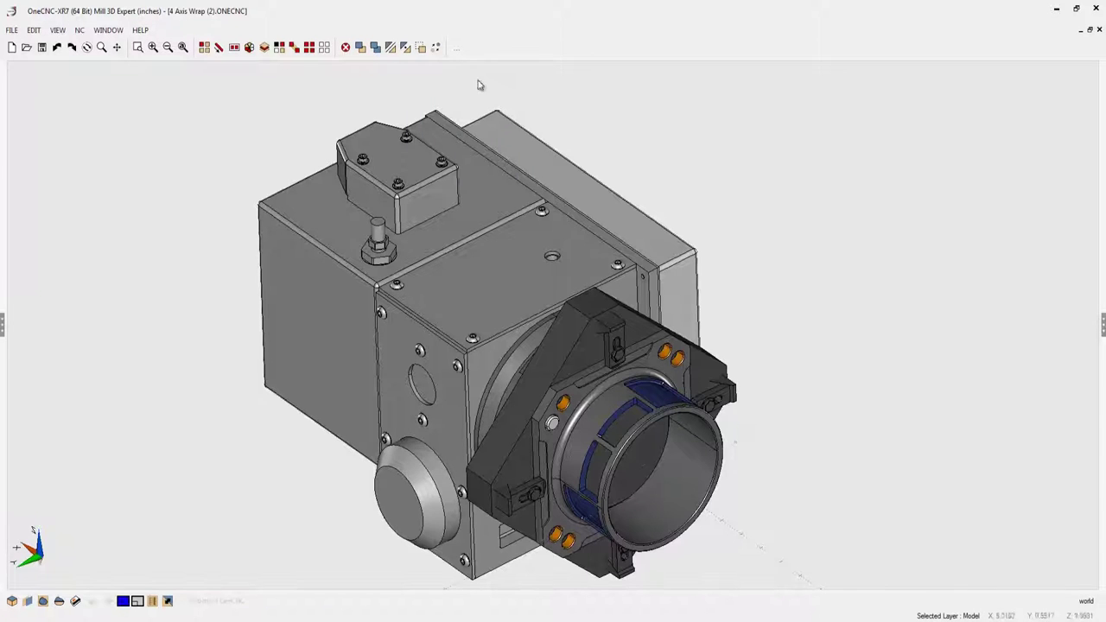
{"action": "middle_click_drag", "start_coordinate": [619, 302], "coordinate": [717, 313]}
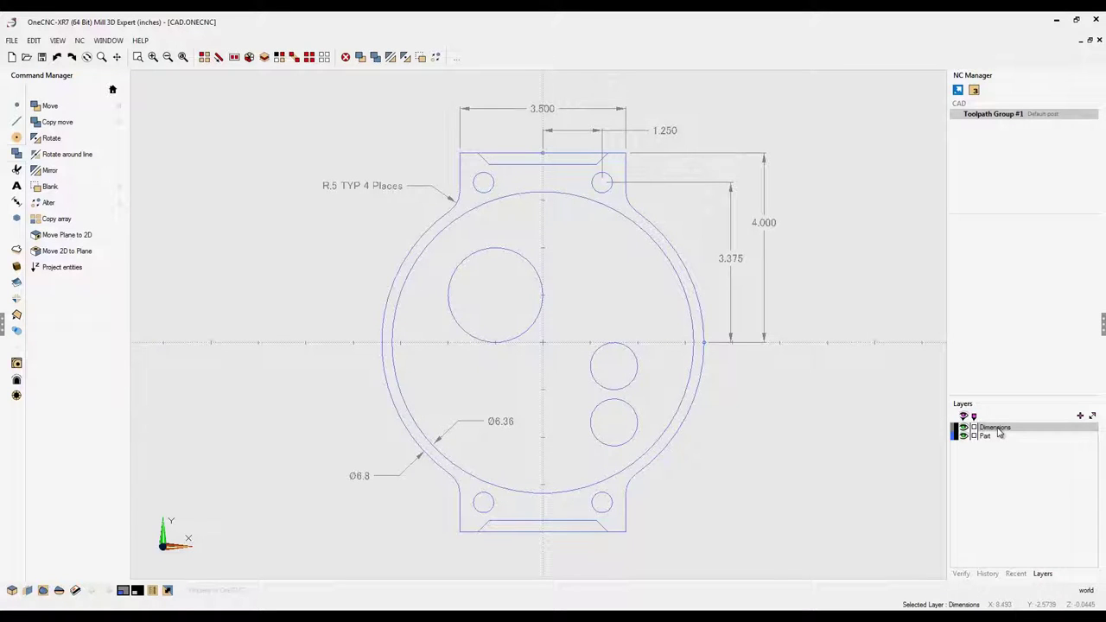
Step: Add a 2.750 horizontal dimension between the pocket's chamfer lines, placed below the pocket
{"action": "middle_click_drag", "start_coordinate": [575, 449], "coordinate": [575, 300]}
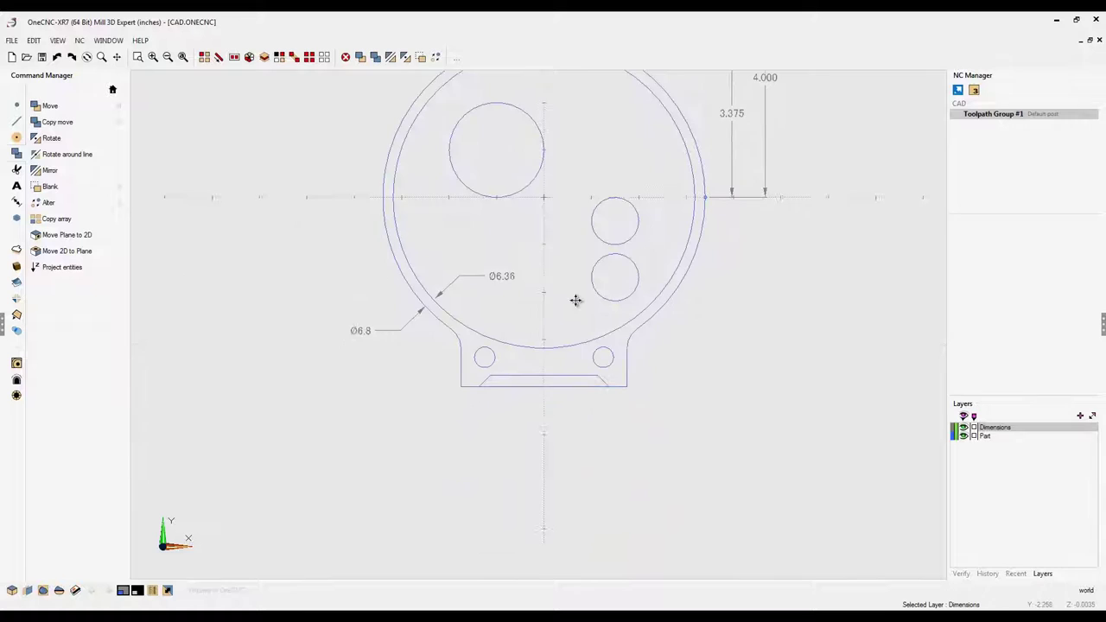
{"action": "scroll", "coordinate": [552, 384], "scroll_direction": "up", "scroll_amount": 5}
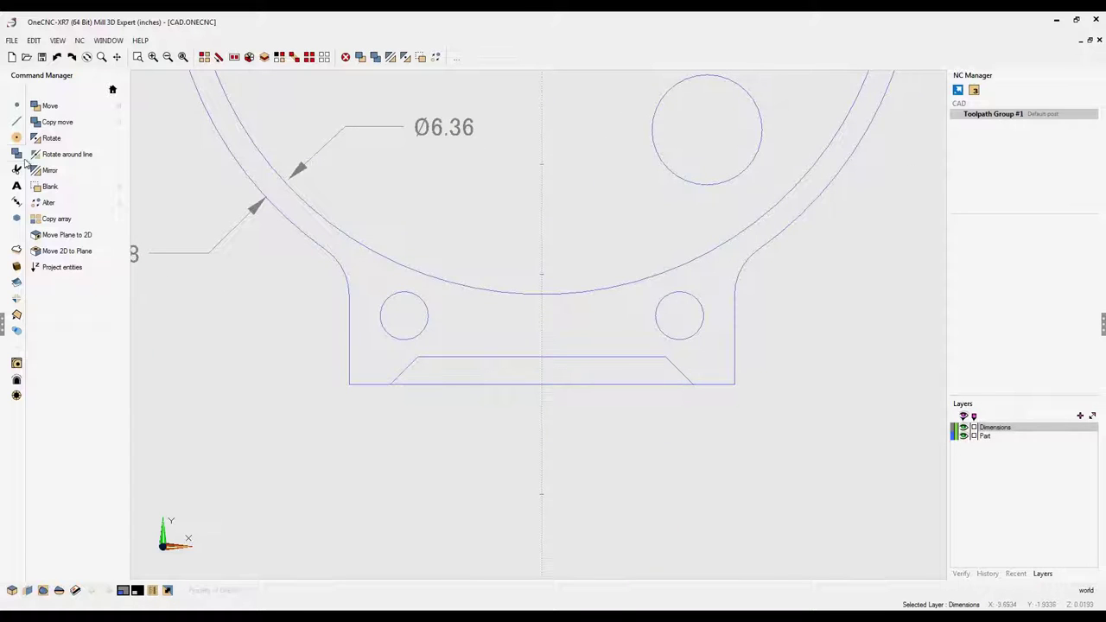
{"action": "left_click", "coordinate": [16, 204]}
{"action": "left_click", "coordinate": [73, 125]}
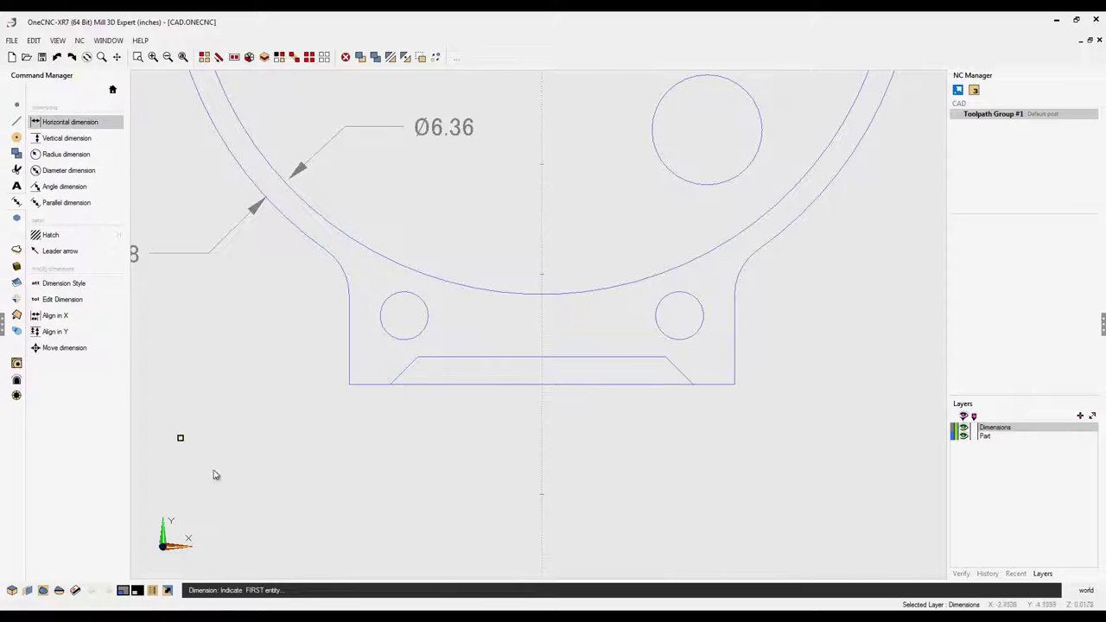
{"action": "left_click", "coordinate": [398, 377]}
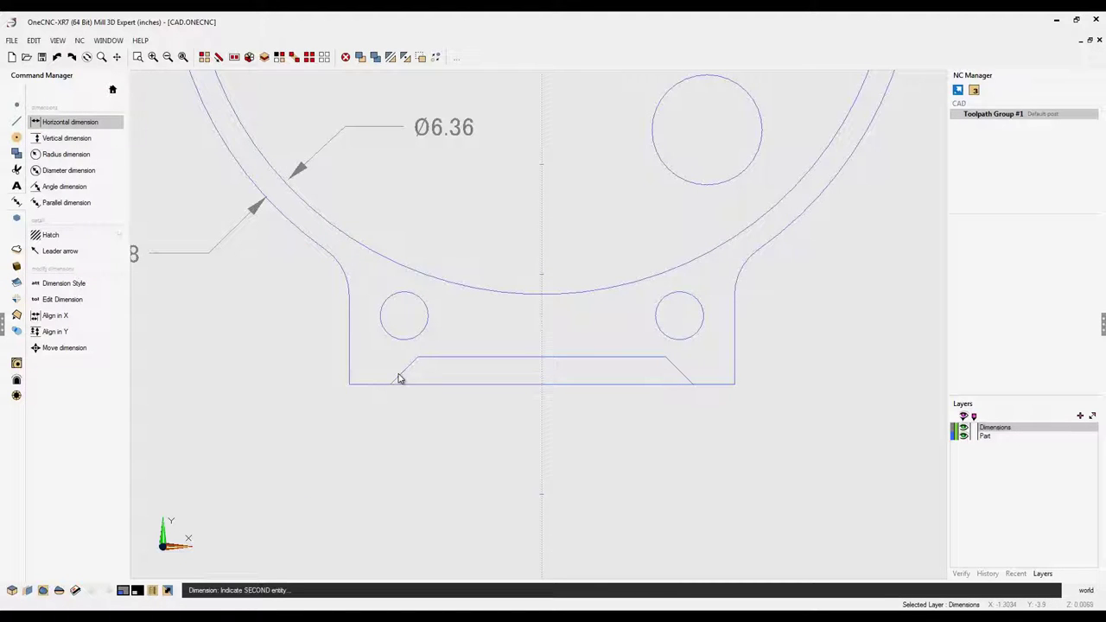
{"action": "left_click", "coordinate": [682, 380]}
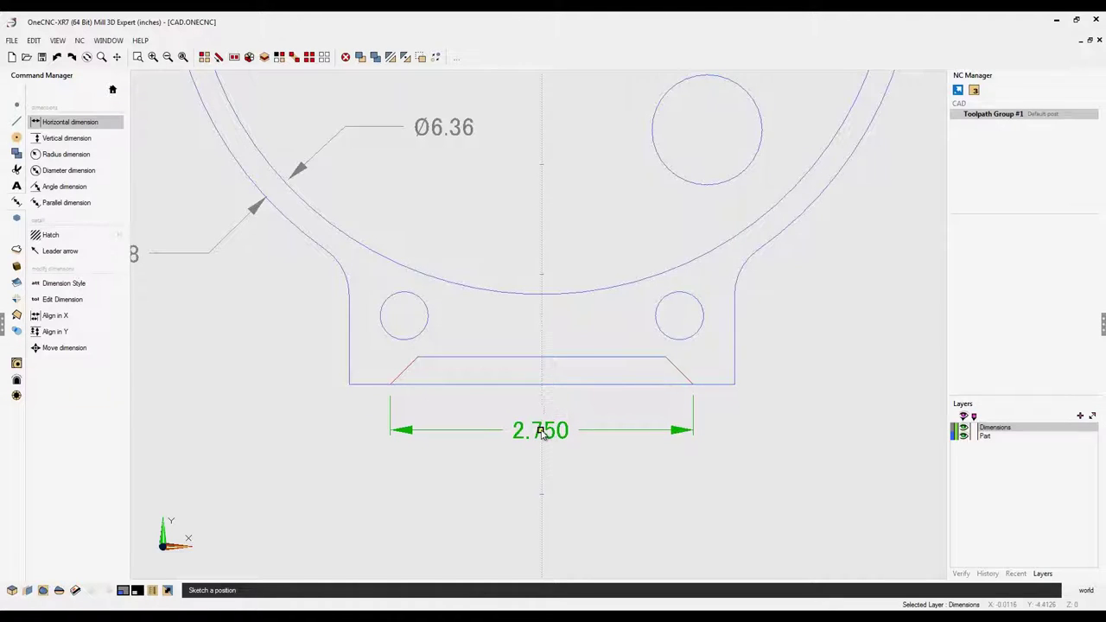
{"action": "left_click", "coordinate": [543, 427]}
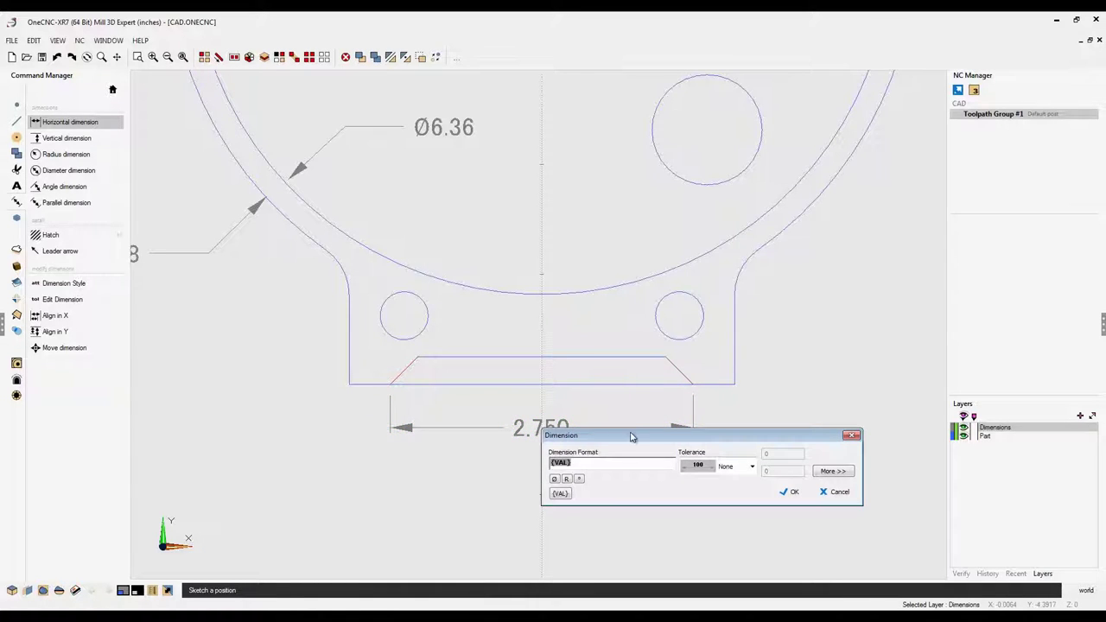
{"action": "left_click_drag", "start_coordinate": [630, 436], "coordinate": [472, 474]}
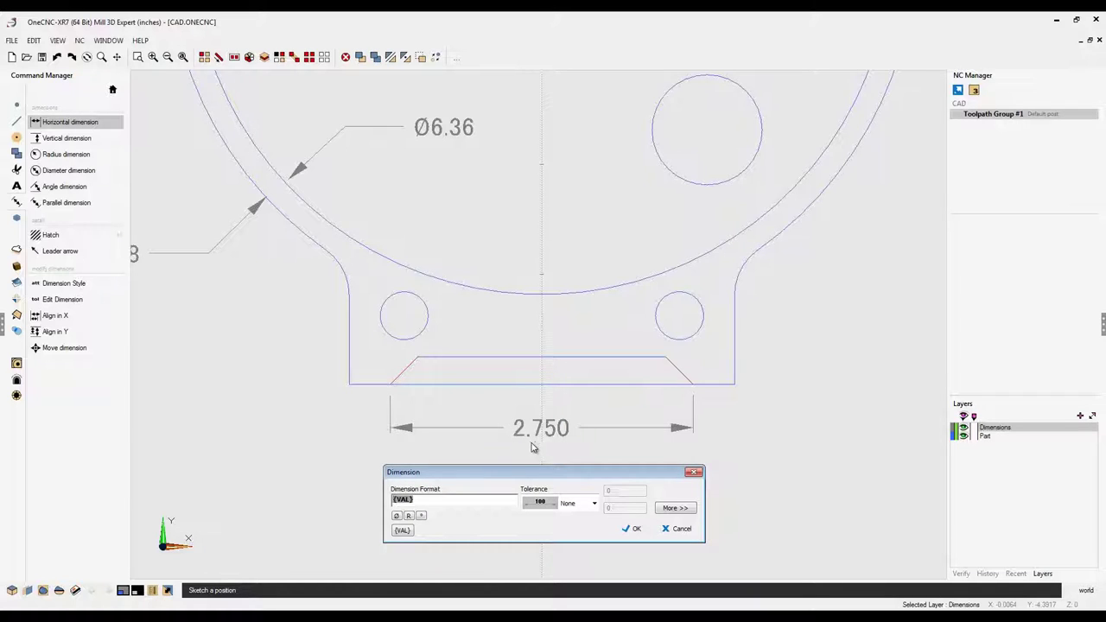
{"action": "left_click", "coordinate": [633, 528]}
{"action": "mouse_move", "coordinate": [622, 409]}
{"action": "middle_mouse_down"}
{"action": "mouse_move", "coordinate": [526, 375]}
{"action": "mouse_move", "coordinate": [352, 386]}
{"action": "middle_mouse_up"}
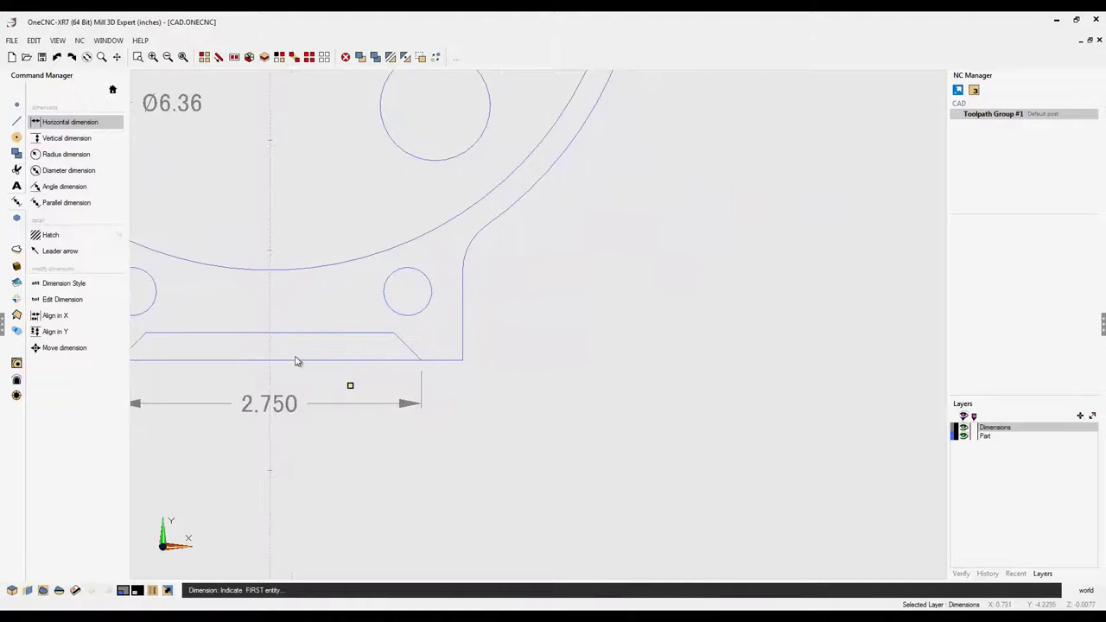
Step: Label the small lower-right hole with a Ø0.438 TYP. 4 Places diameter dimension
{"action": "left_click", "coordinate": [84, 173]}
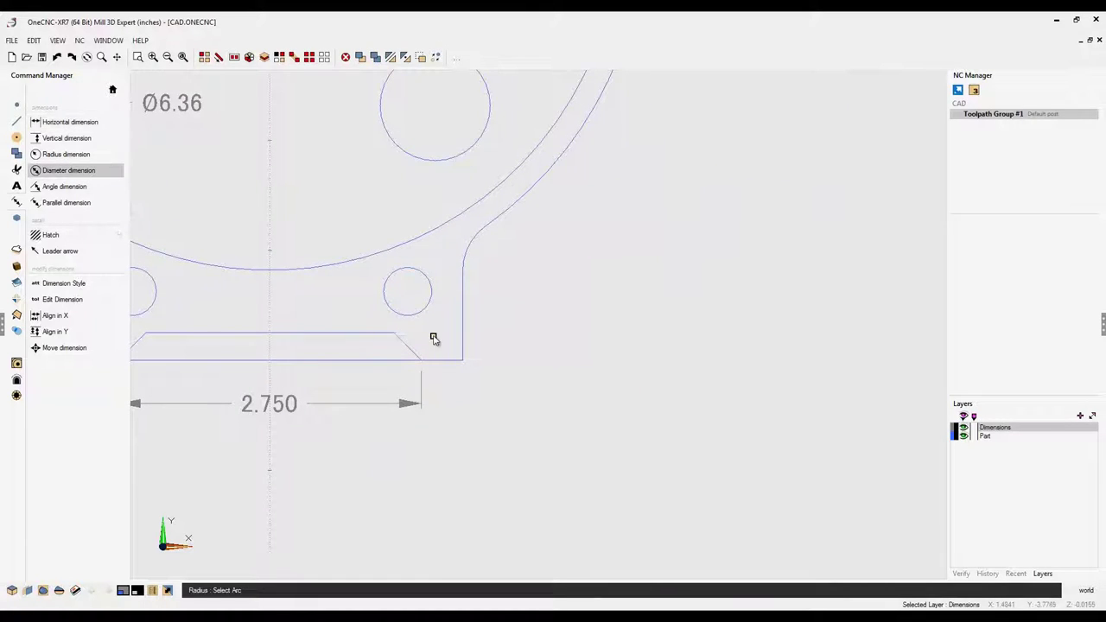
{"action": "left_click", "coordinate": [423, 313]}
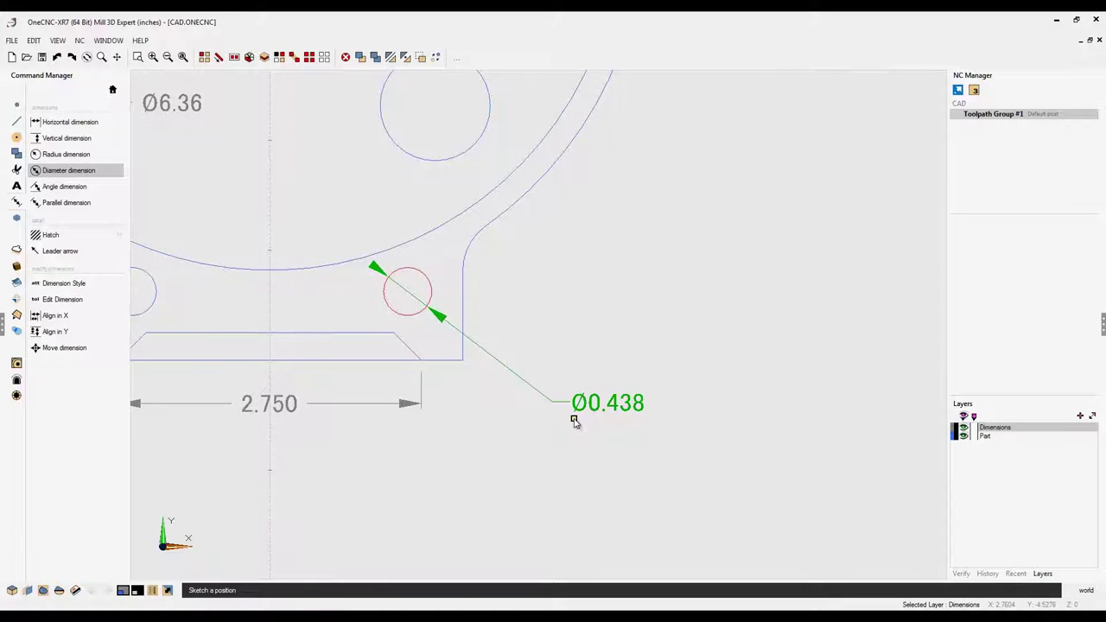
{"action": "left_click", "coordinate": [574, 421]}
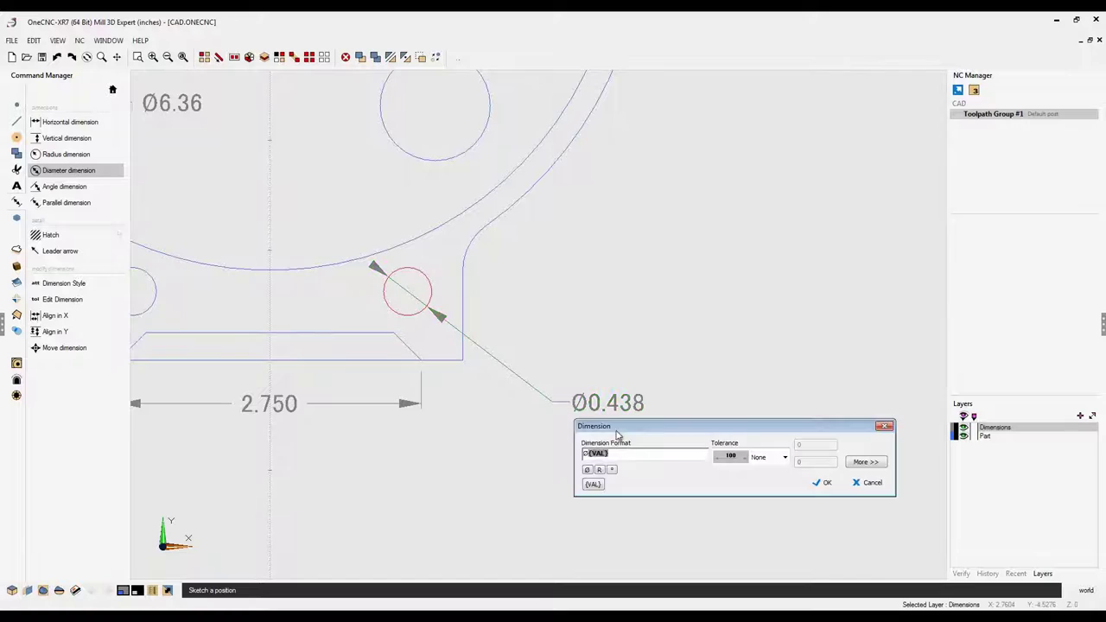
{"action": "left_click_drag", "start_coordinate": [625, 429], "coordinate": [476, 454]}
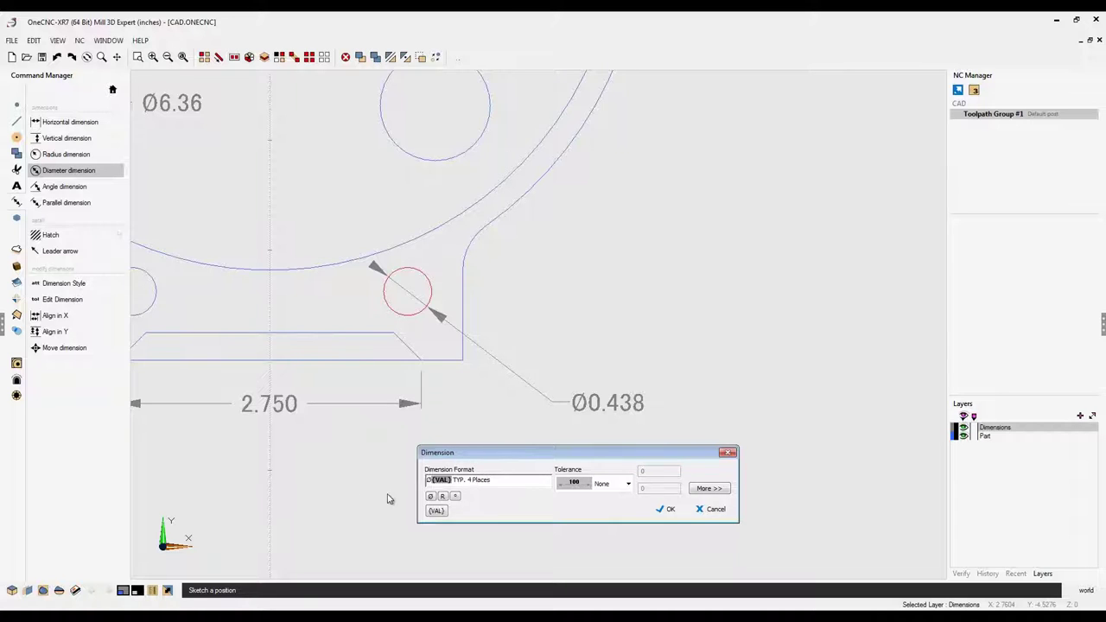
{"action": "left_click", "coordinate": [663, 509]}
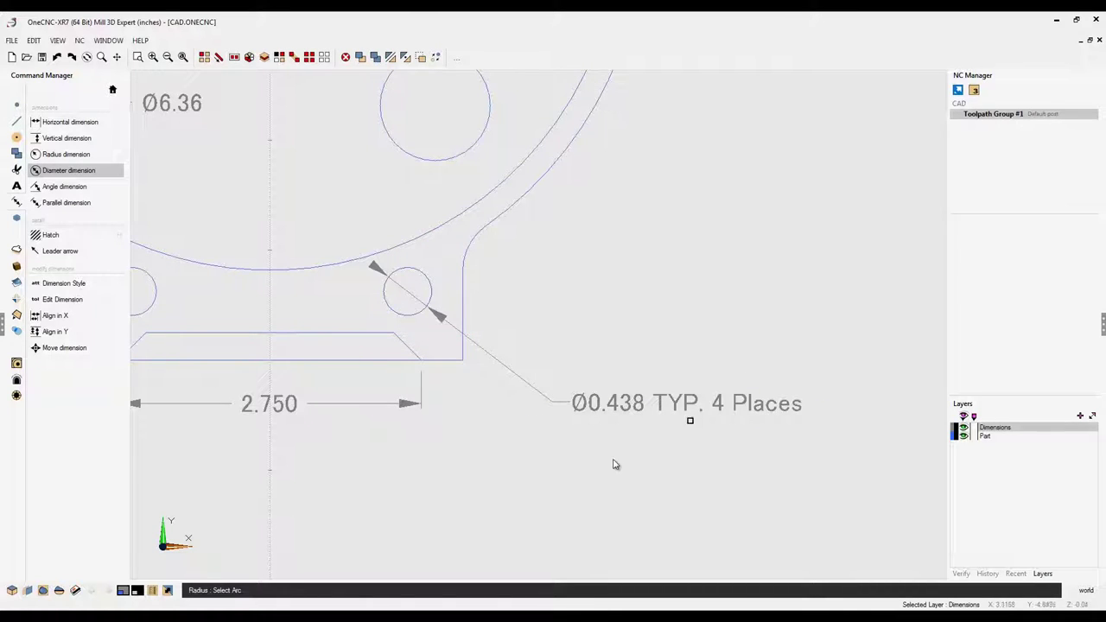
{"action": "key", "text": "Escape"}
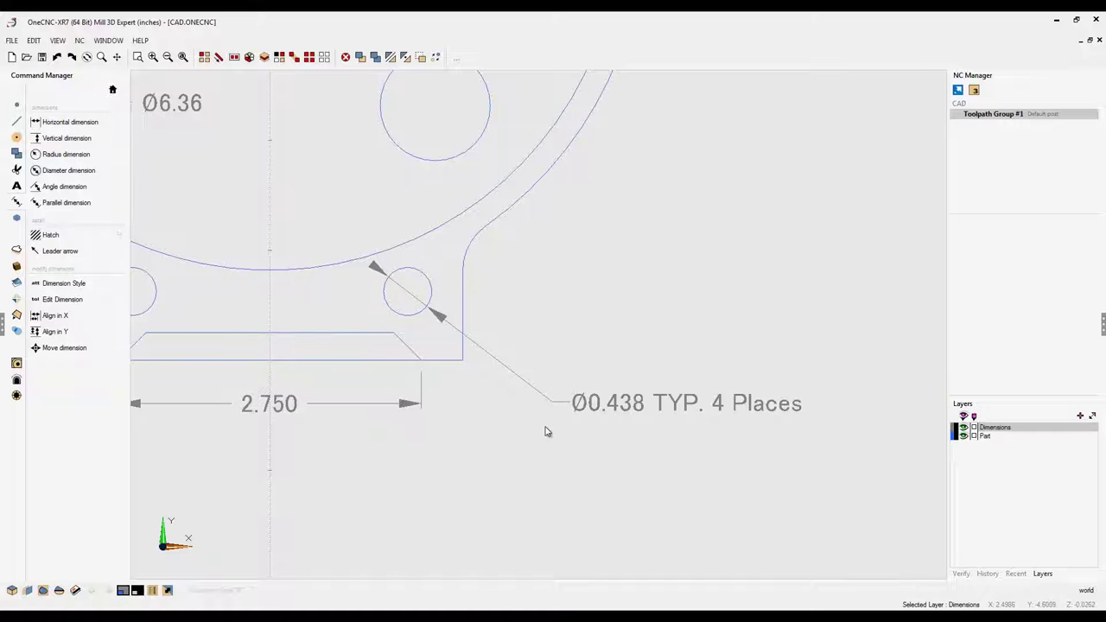
{"action": "scroll", "coordinate": [480, 369], "scroll_direction": "down", "scroll_amount": 3}
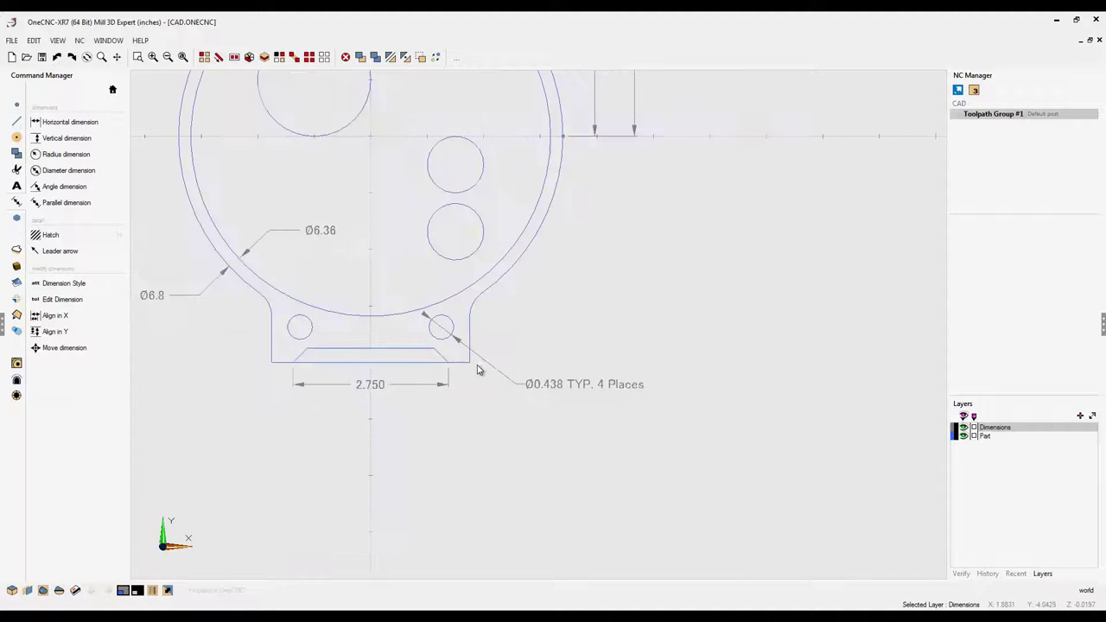
Step: Create Page #1 from the ANSI A Letter Landscape sheet template
{"action": "middle_click_drag", "start_coordinate": [481, 370], "coordinate": [604, 515]}
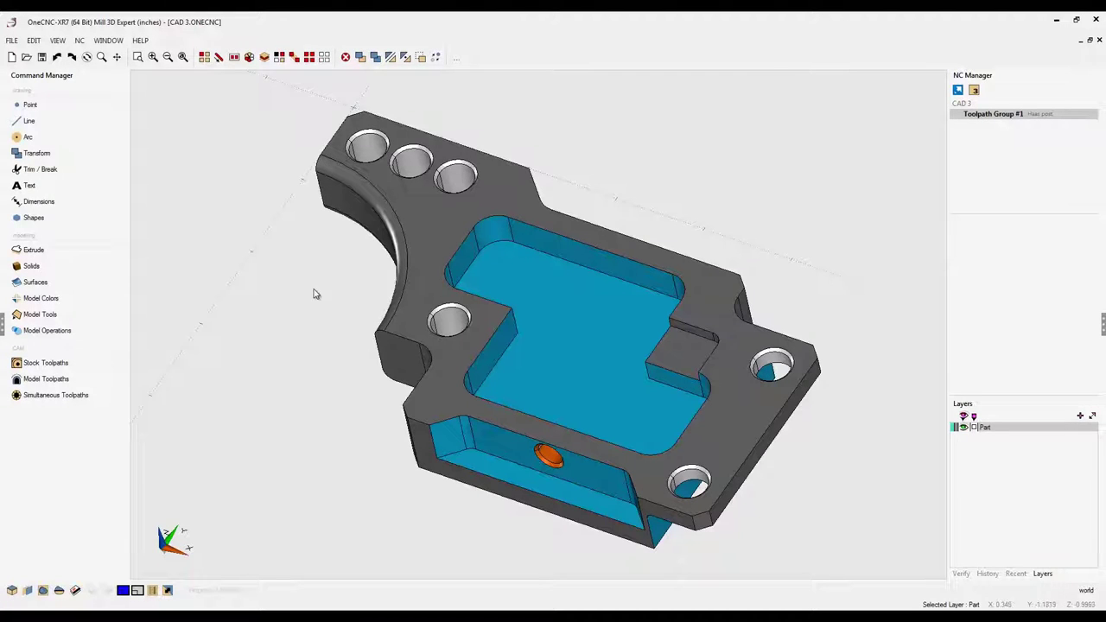
{"action": "left_click", "coordinate": [76, 591]}
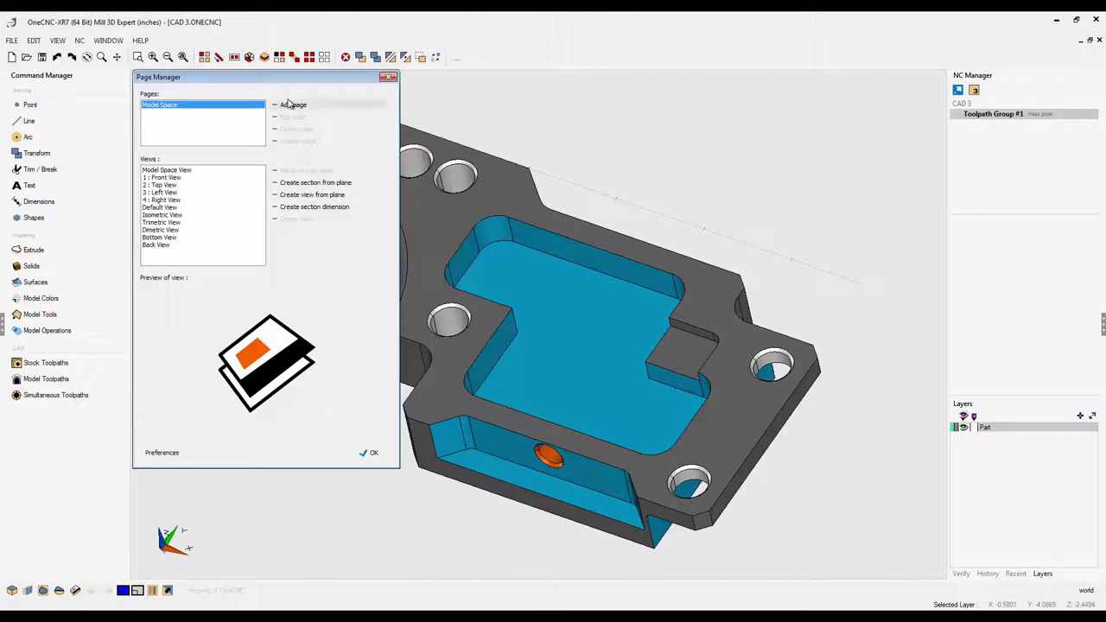
{"action": "left_click", "coordinate": [292, 105]}
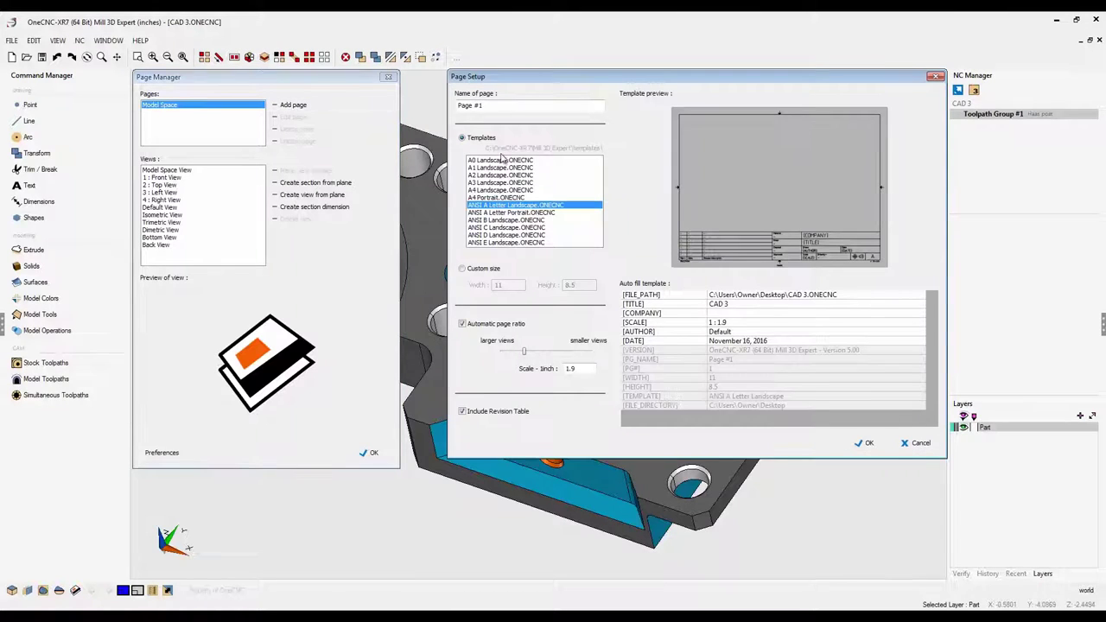
{"action": "left_click", "coordinate": [522, 161]}
{"action": "left_click", "coordinate": [522, 167]}
{"action": "left_click", "coordinate": [520, 175]}
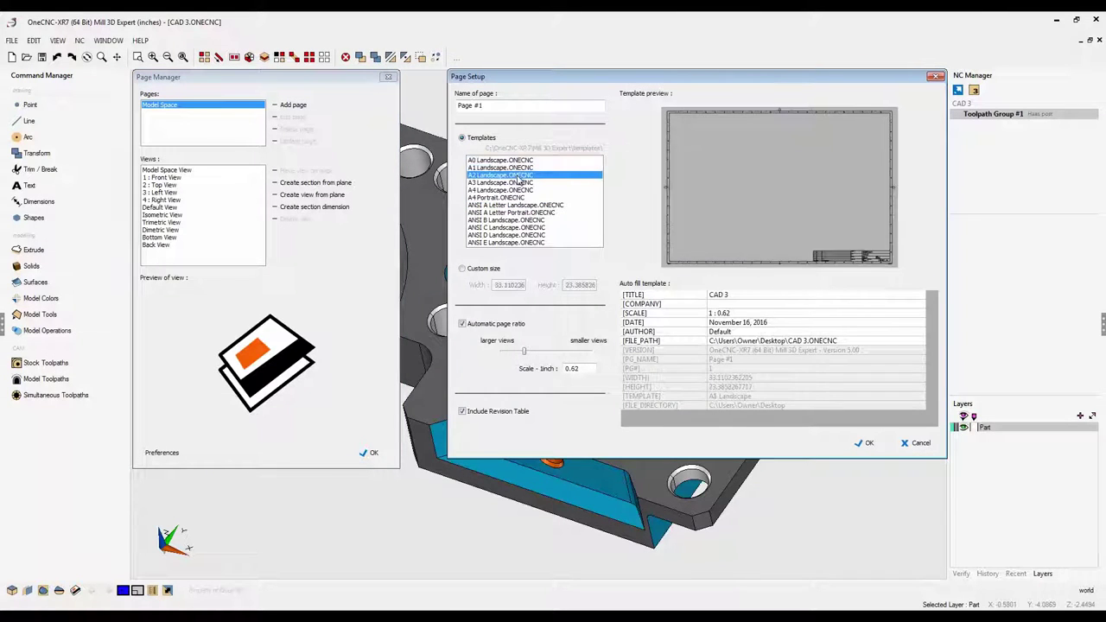
{"action": "left_click", "coordinate": [520, 182]}
{"action": "left_click", "coordinate": [518, 190]}
{"action": "left_click", "coordinate": [515, 198]}
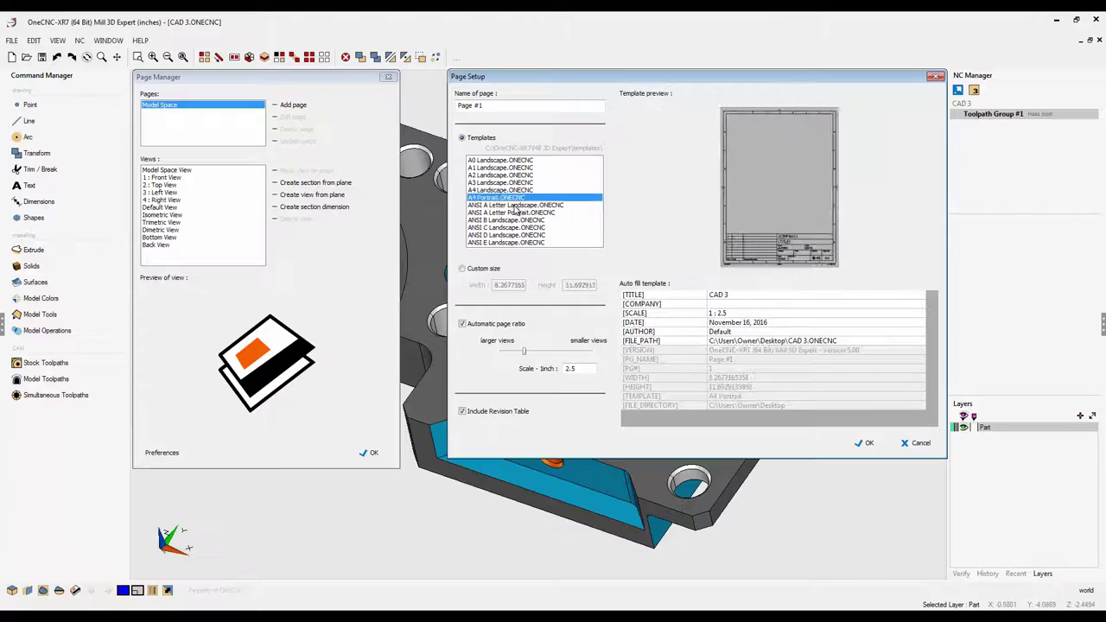
{"action": "left_click", "coordinate": [516, 206]}
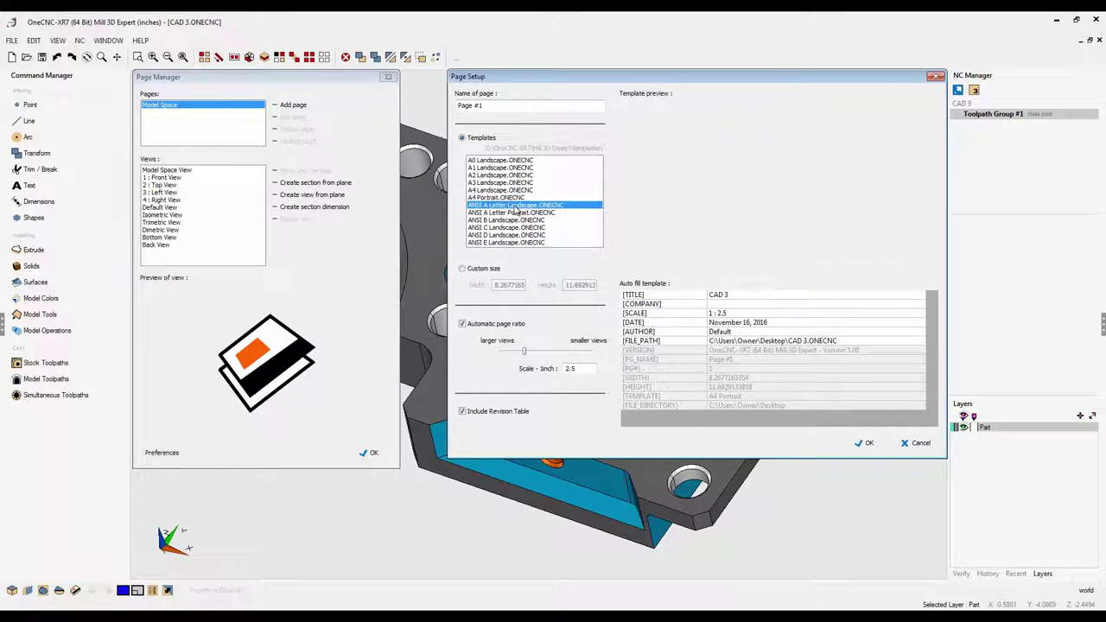
{"action": "left_click", "coordinate": [866, 445]}
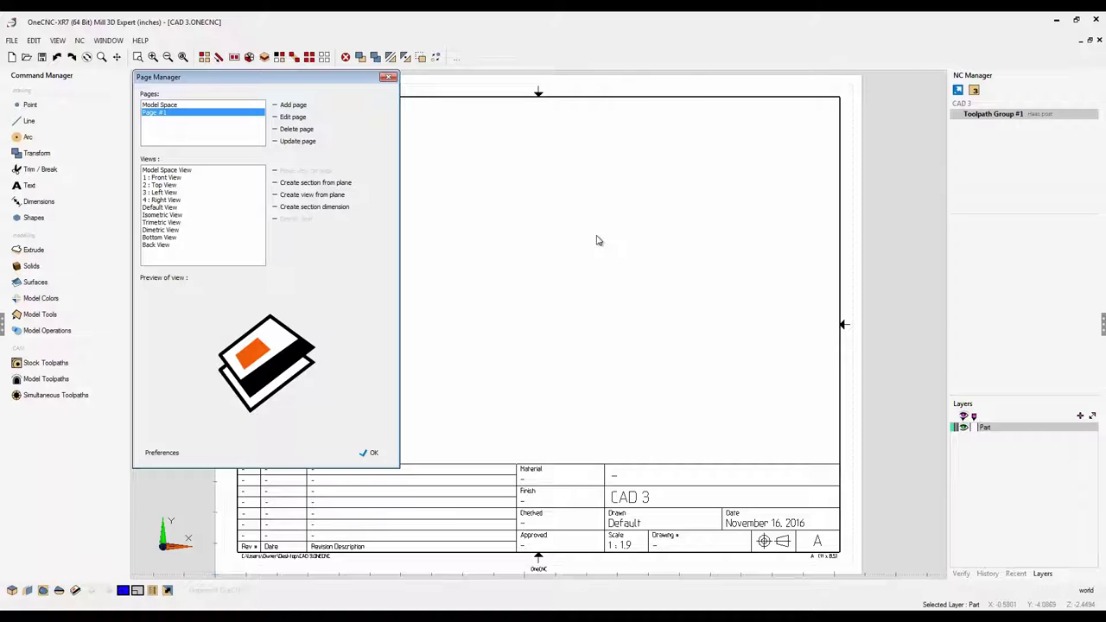
Step: Place the top view upper left, front view below it, isometric view upper right, then return to the model
{"action": "left_click", "coordinate": [166, 185]}
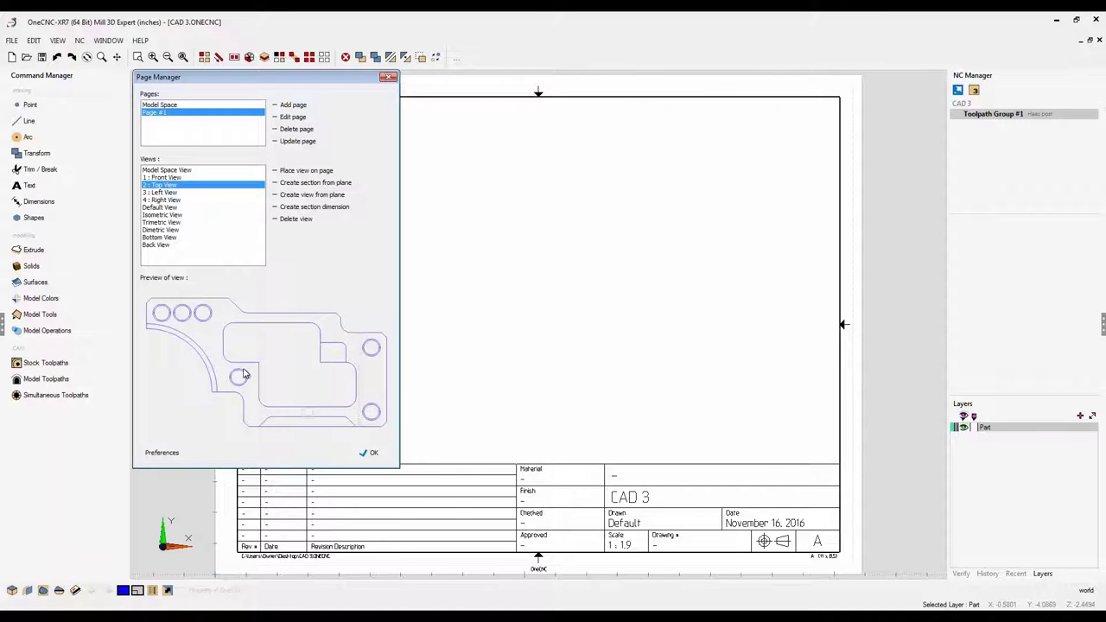
{"action": "left_click", "coordinate": [327, 171]}
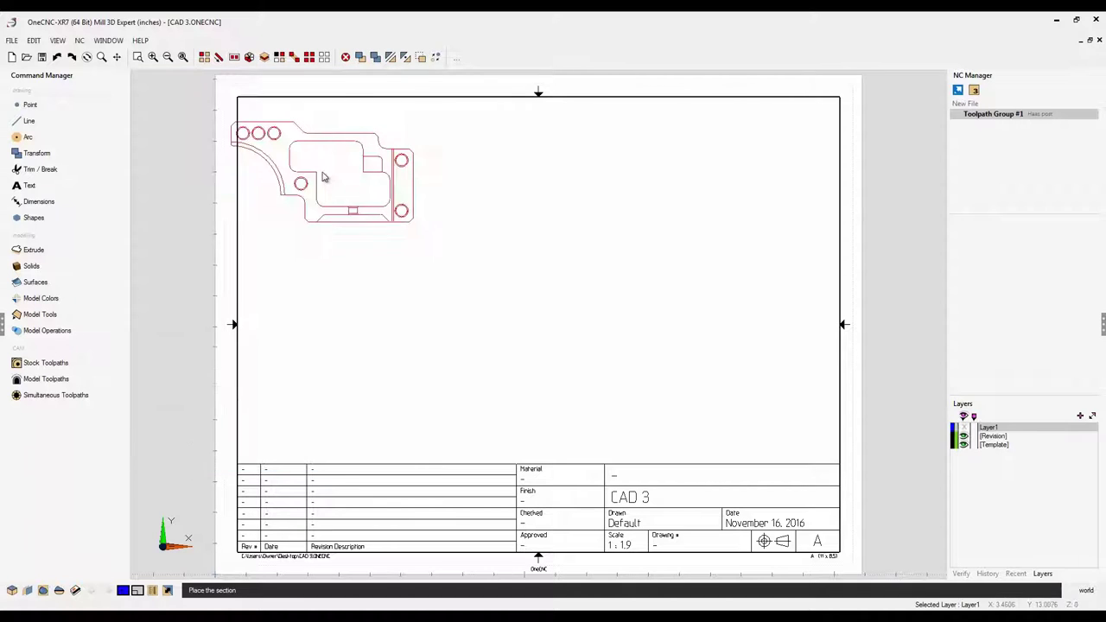
{"action": "left_click", "coordinate": [387, 239]}
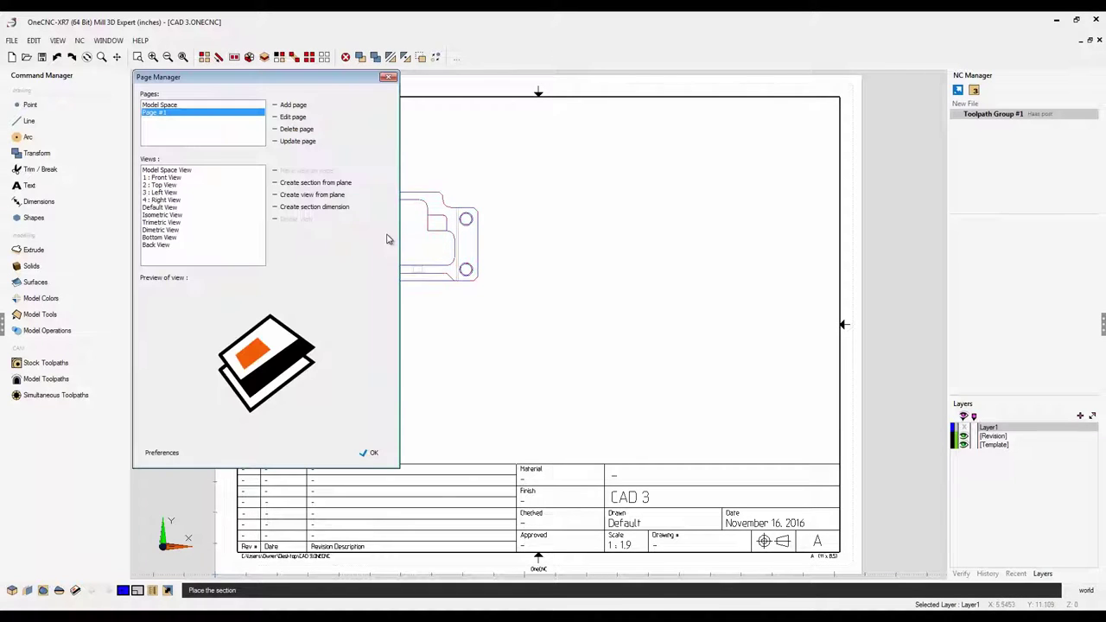
{"action": "left_click", "coordinate": [177, 178]}
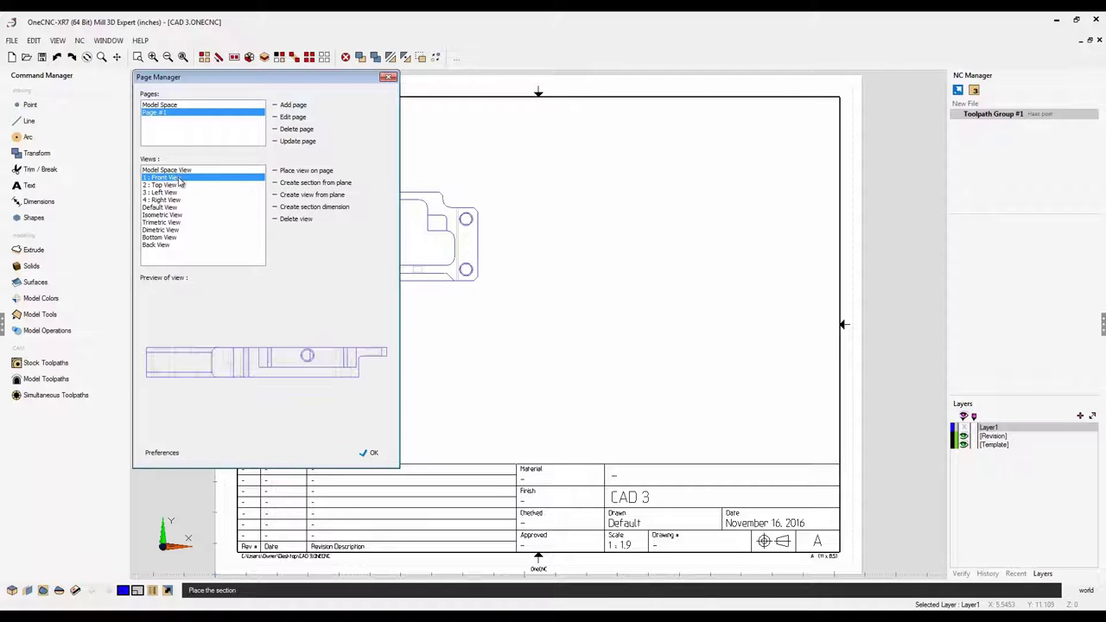
{"action": "left_click", "coordinate": [311, 173]}
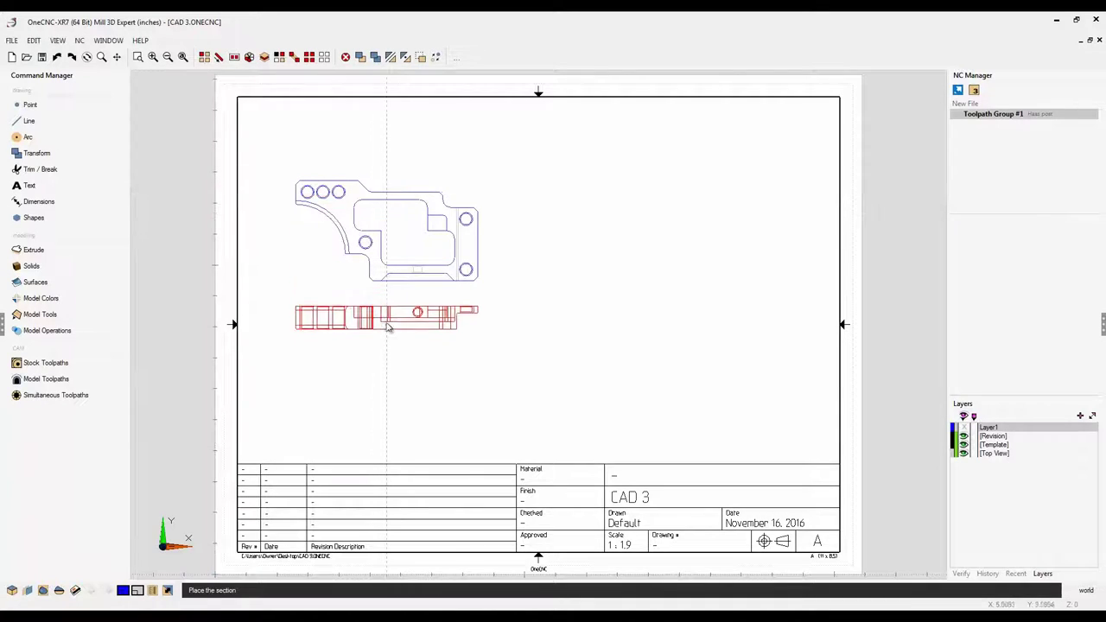
{"action": "left_click", "coordinate": [390, 370]}
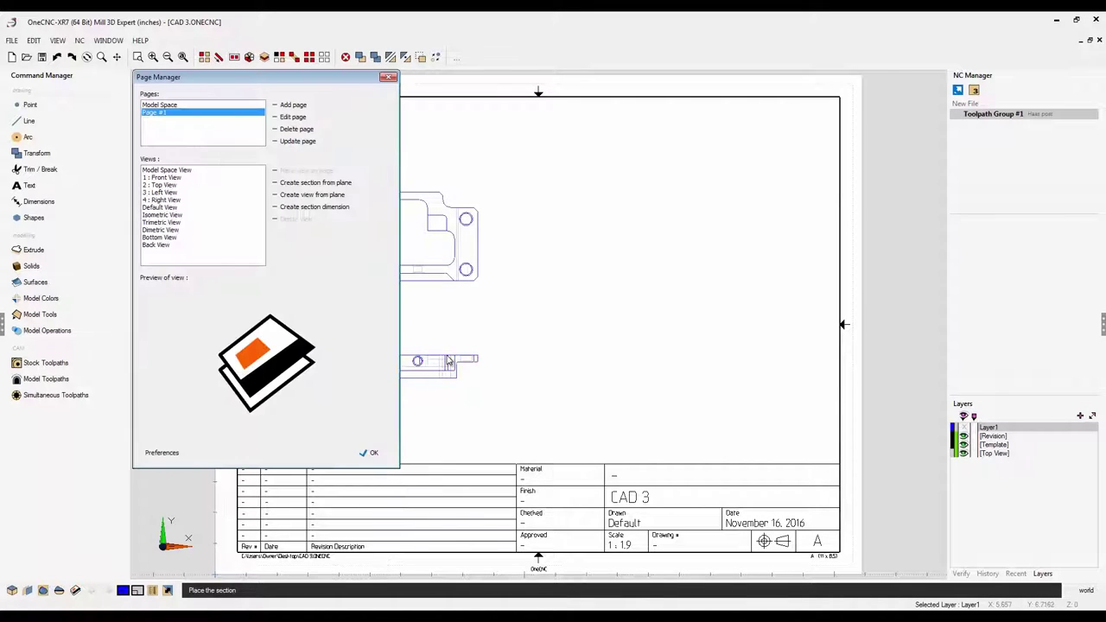
{"action": "left_click", "coordinate": [162, 215]}
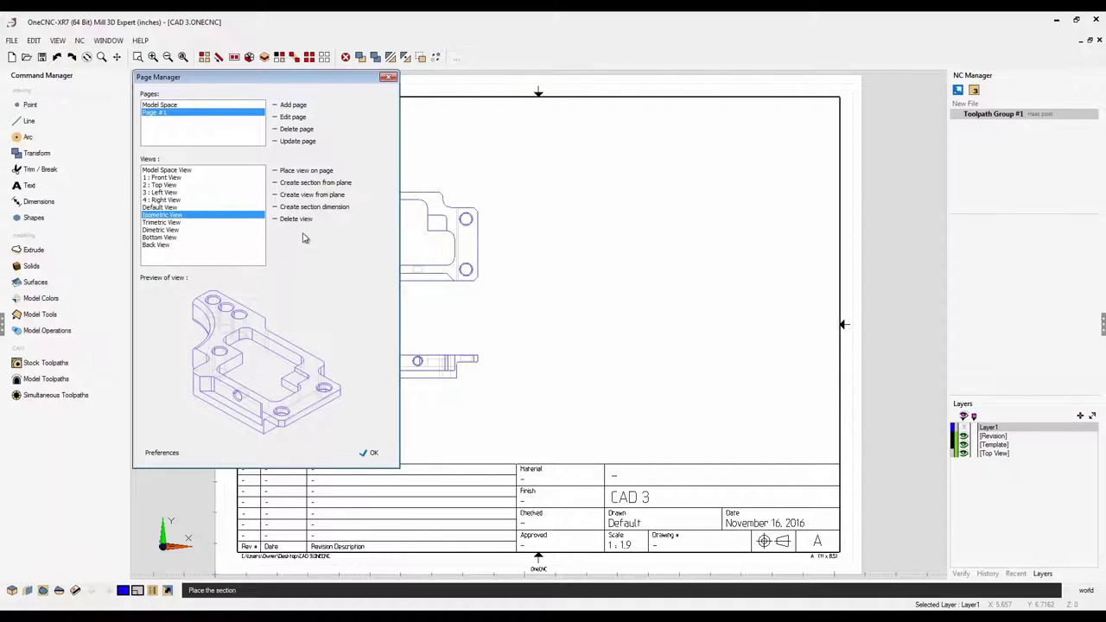
{"action": "left_click", "coordinate": [309, 171]}
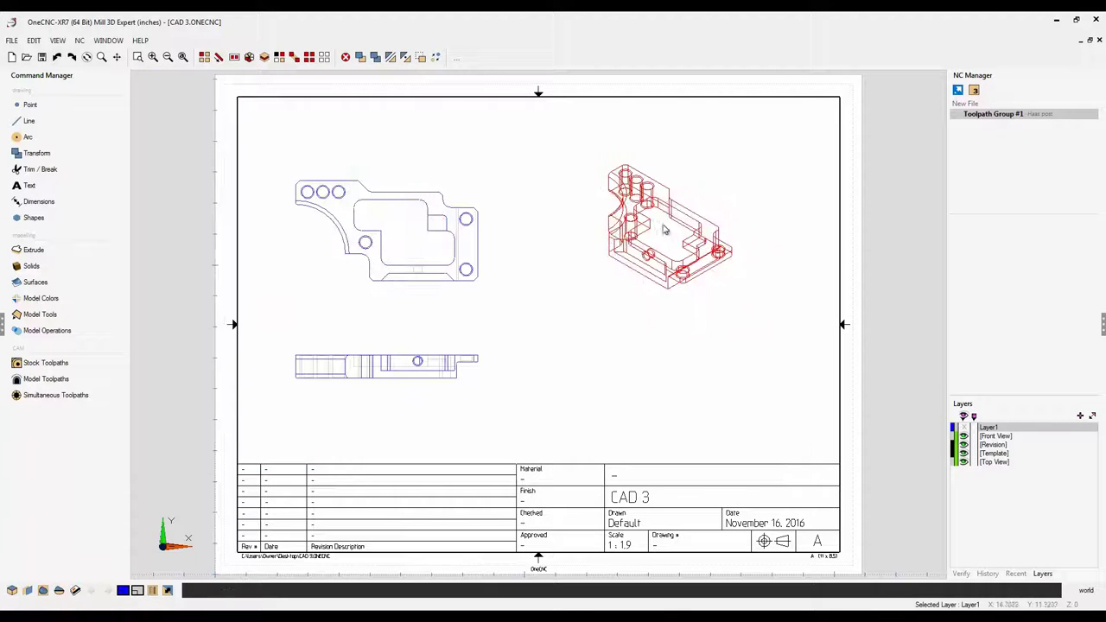
{"action": "left_click", "coordinate": [652, 266]}
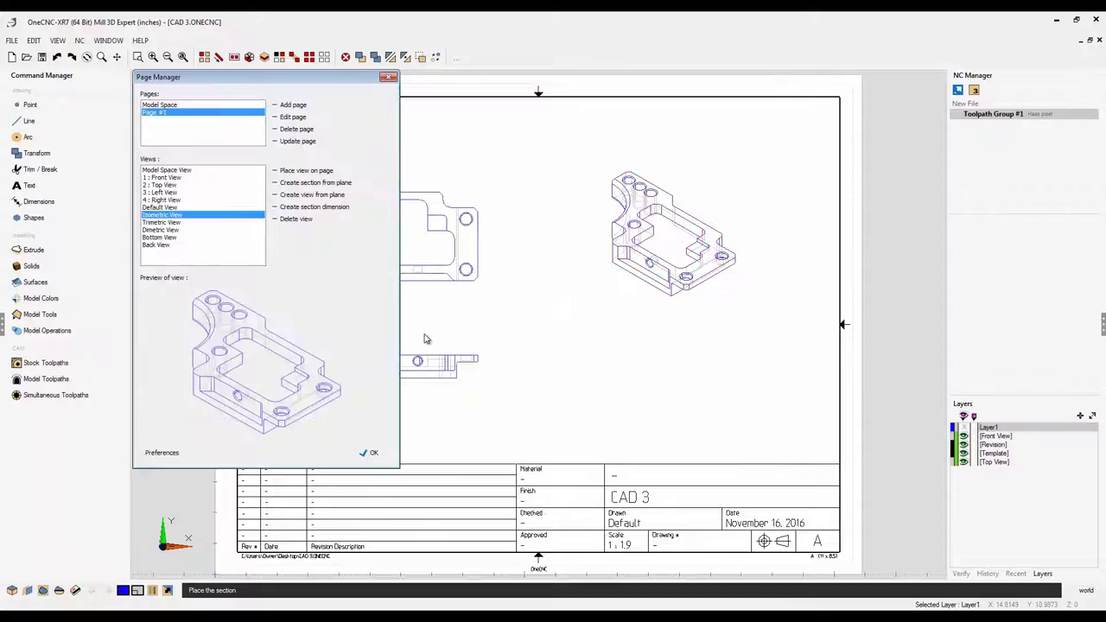
{"action": "left_click", "coordinate": [370, 453]}
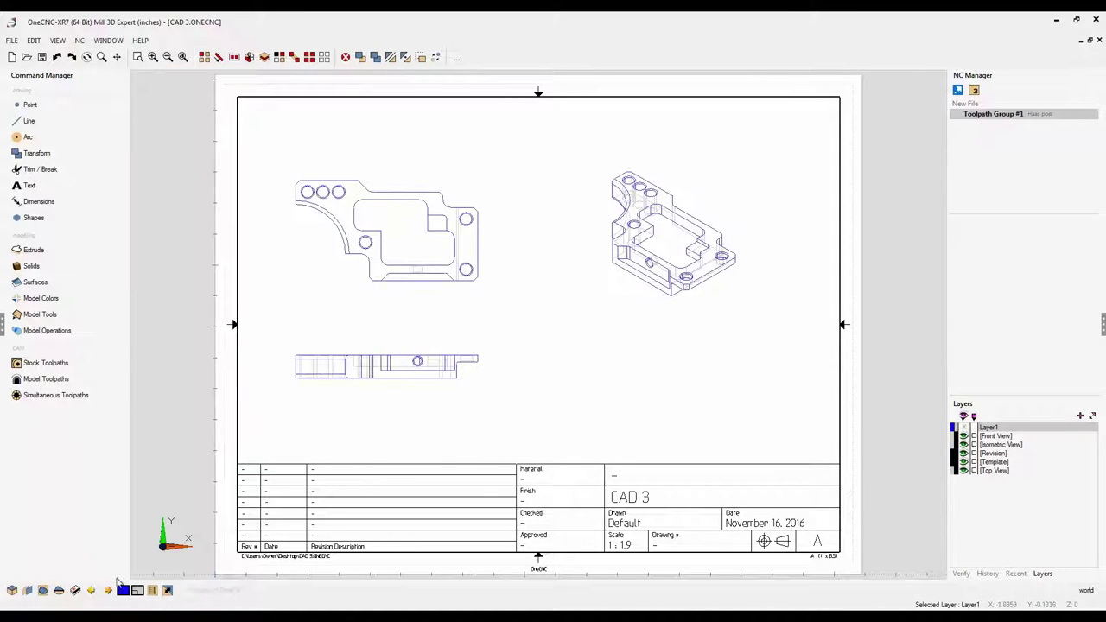
{"action": "left_click", "coordinate": [109, 591]}
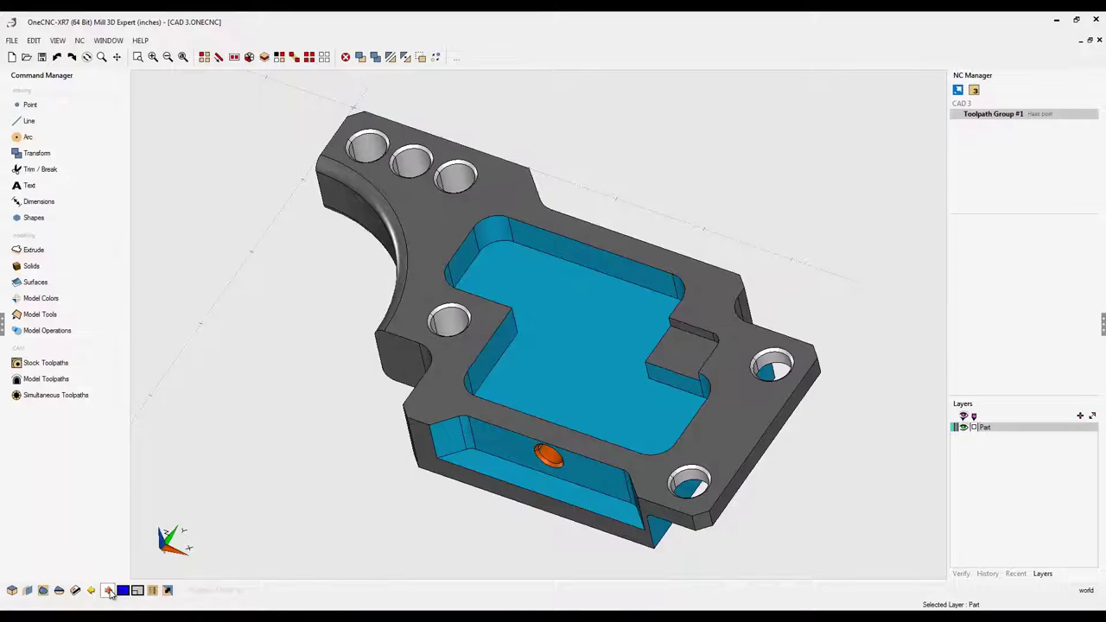
Step: In top view, draw a circle centred inside the blue pocket
{"action": "left_click", "coordinate": [110, 592]}
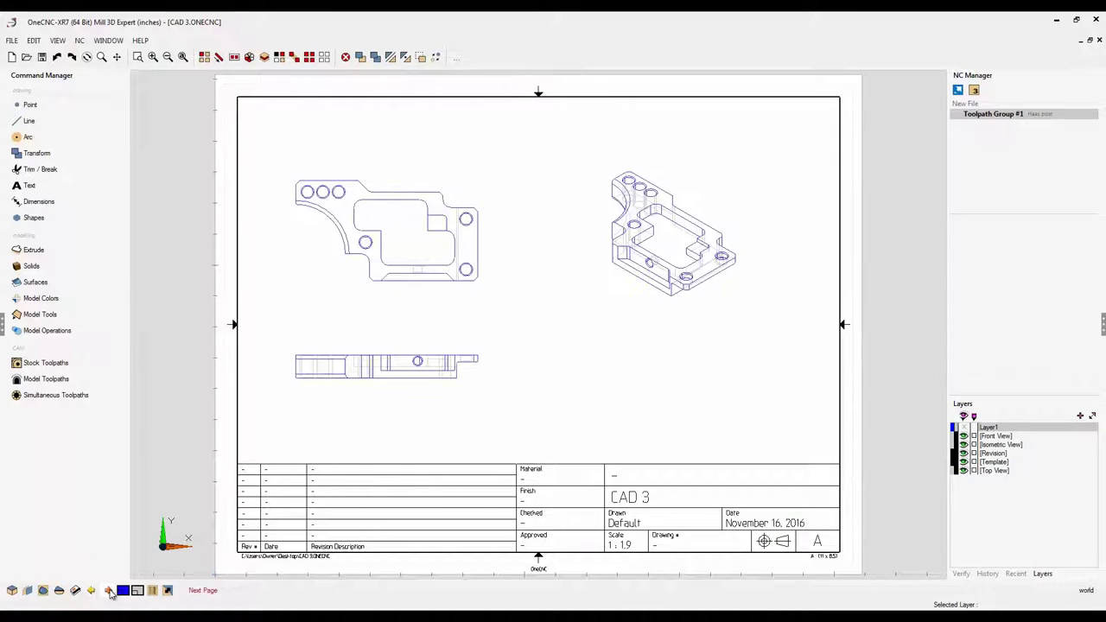
{"action": "left_click", "coordinate": [109, 592]}
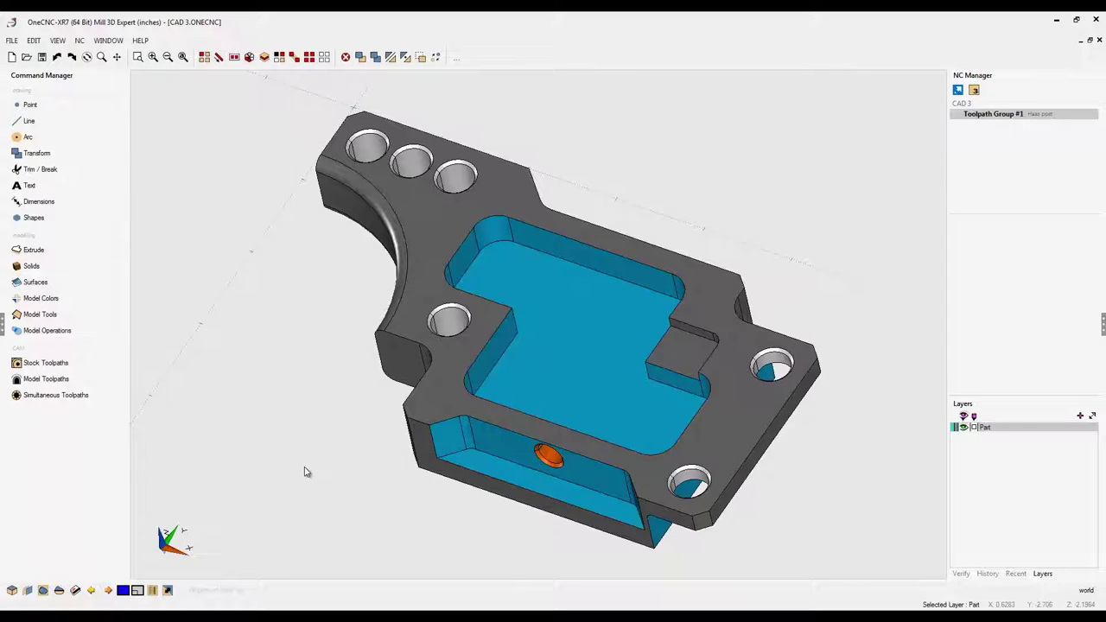
{"action": "right_click", "coordinate": [304, 472]}
{"action": "left_click", "coordinate": [311, 464]}
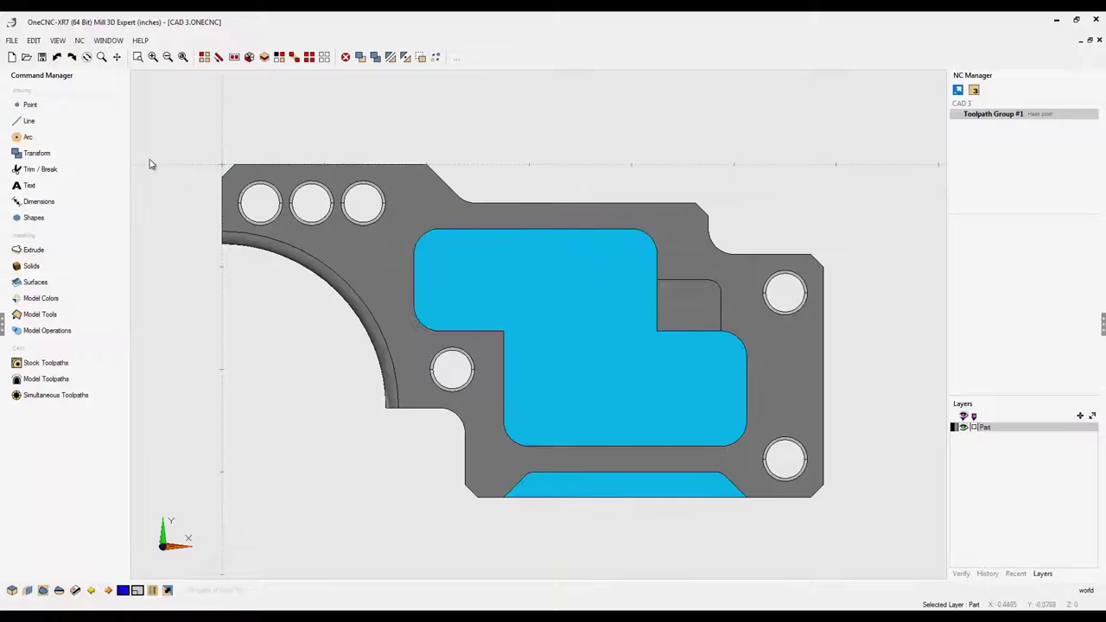
{"action": "left_click", "coordinate": [16, 140]}
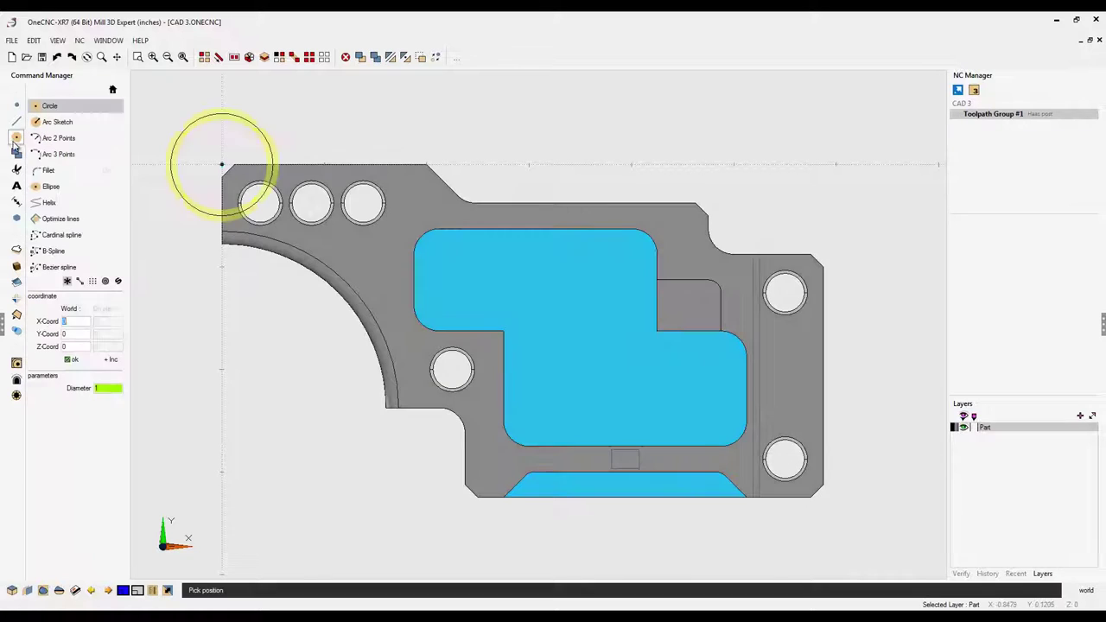
{"action": "left_click", "coordinate": [579, 345]}
{"action": "key", "text": "Return"}
Step: Extrude-cut the circle 2.625 deep through the pocket floor
{"action": "key", "text": "Home"}
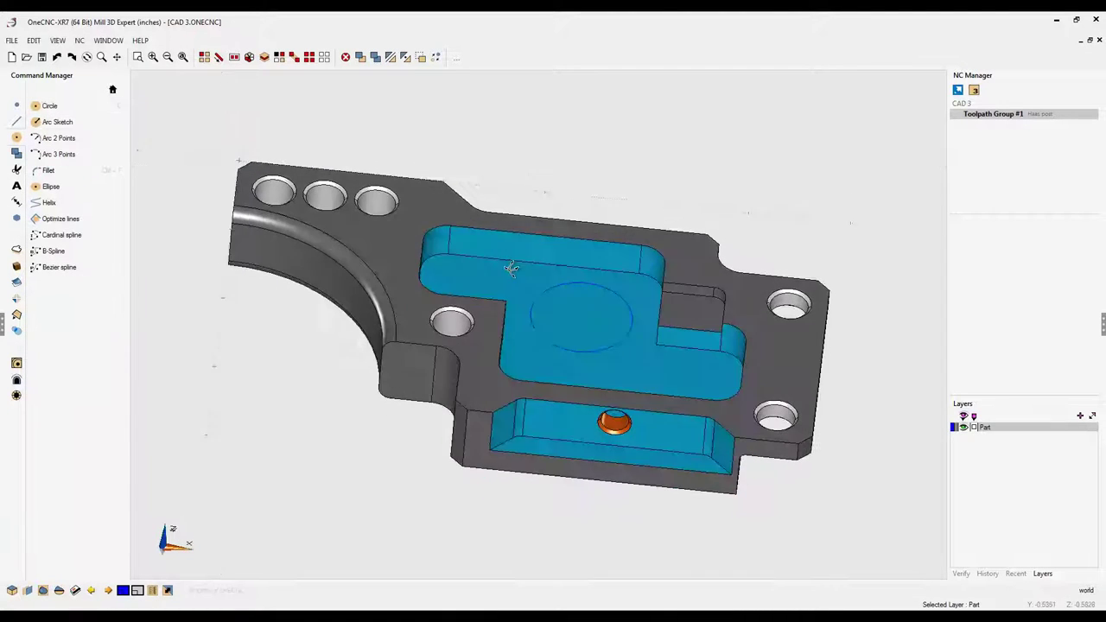
{"action": "left_click", "coordinate": [17, 250]}
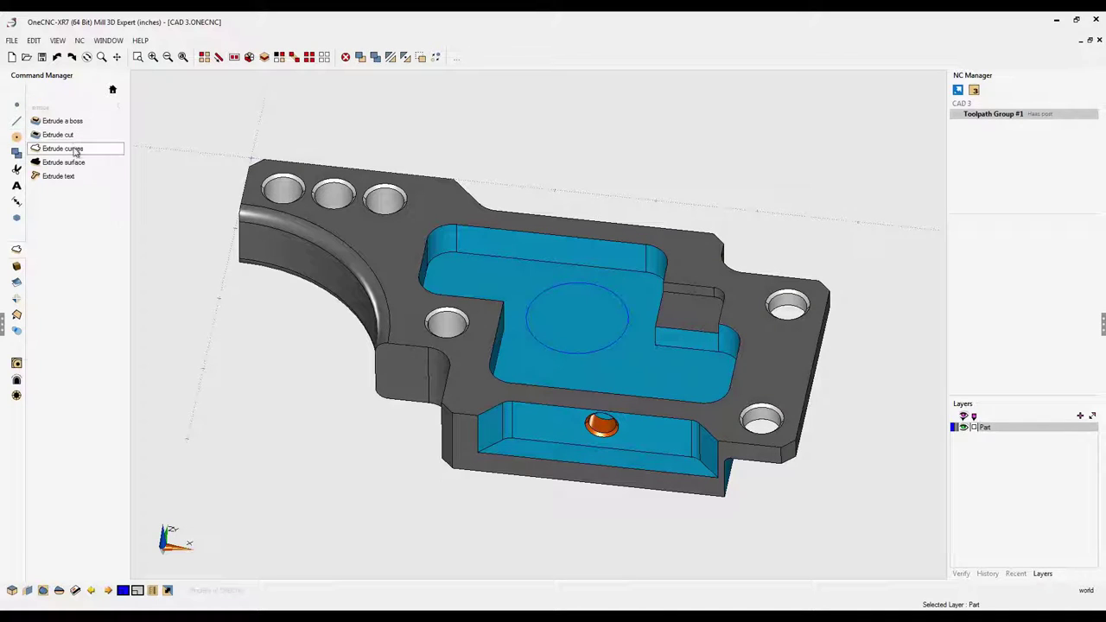
{"action": "left_click", "coordinate": [58, 134]}
{"action": "left_click", "coordinate": [526, 316]}
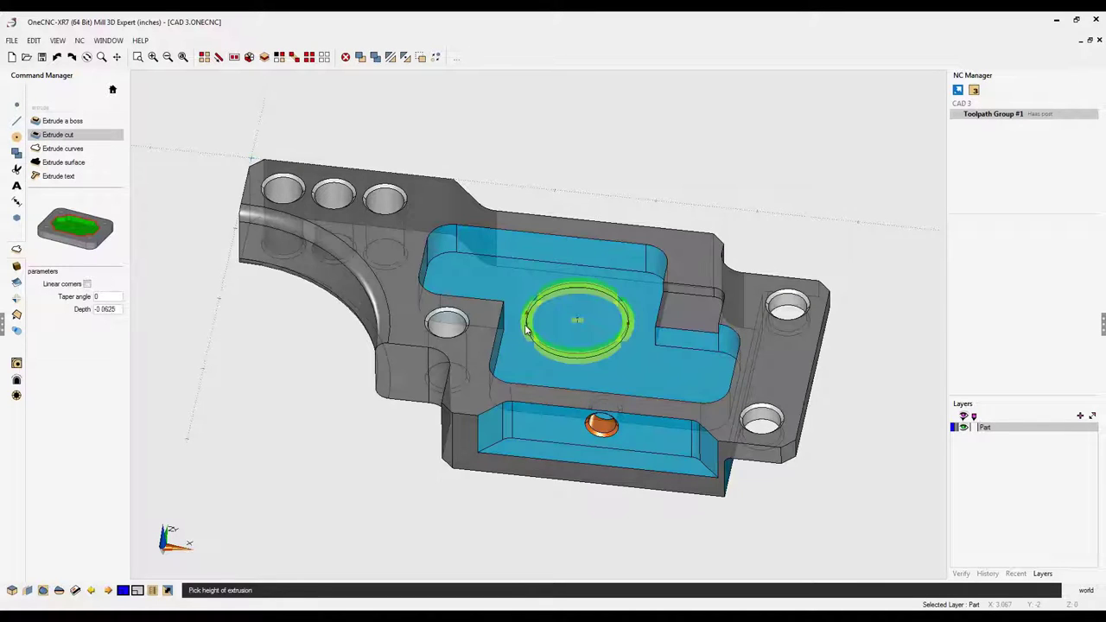
{"action": "left_click", "coordinate": [479, 512]}
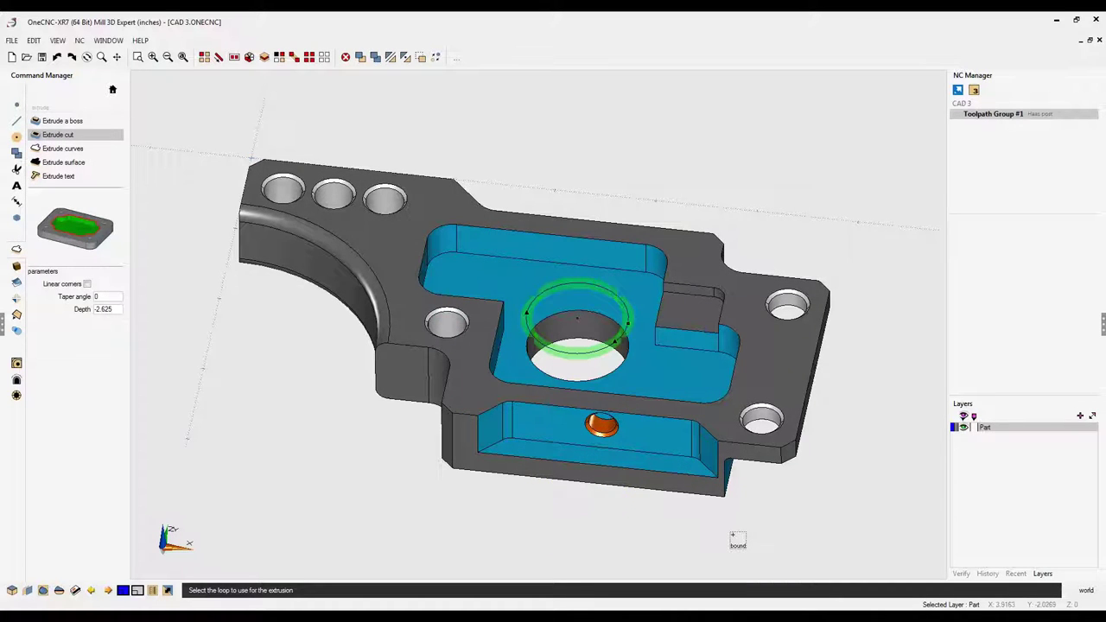
{"action": "right_click", "coordinate": [589, 323]}
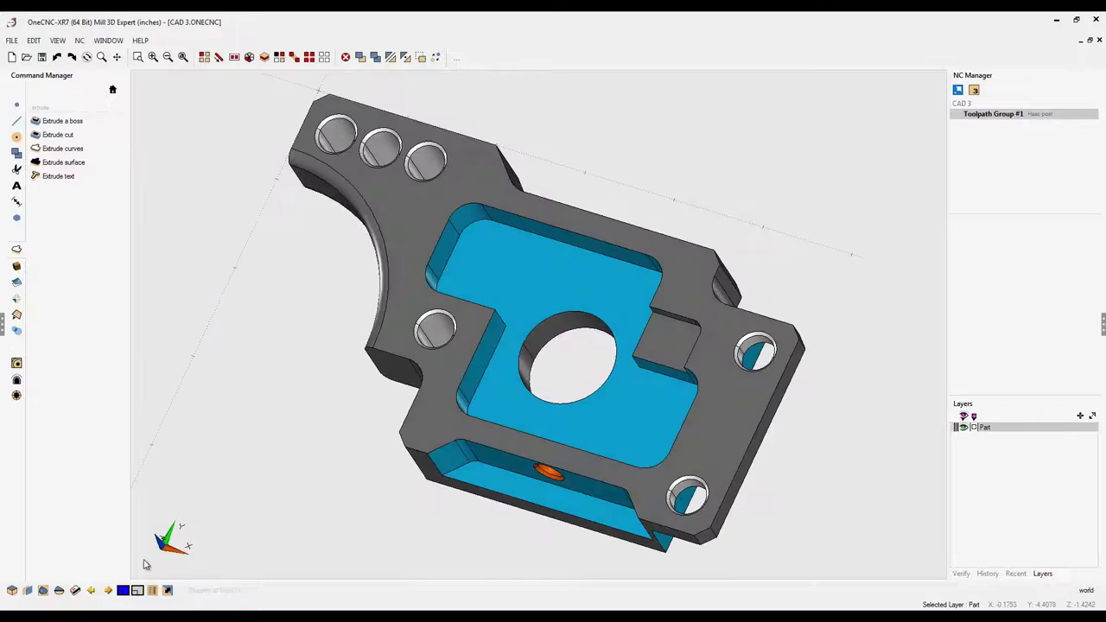
{"action": "left_click", "coordinate": [108, 590]}
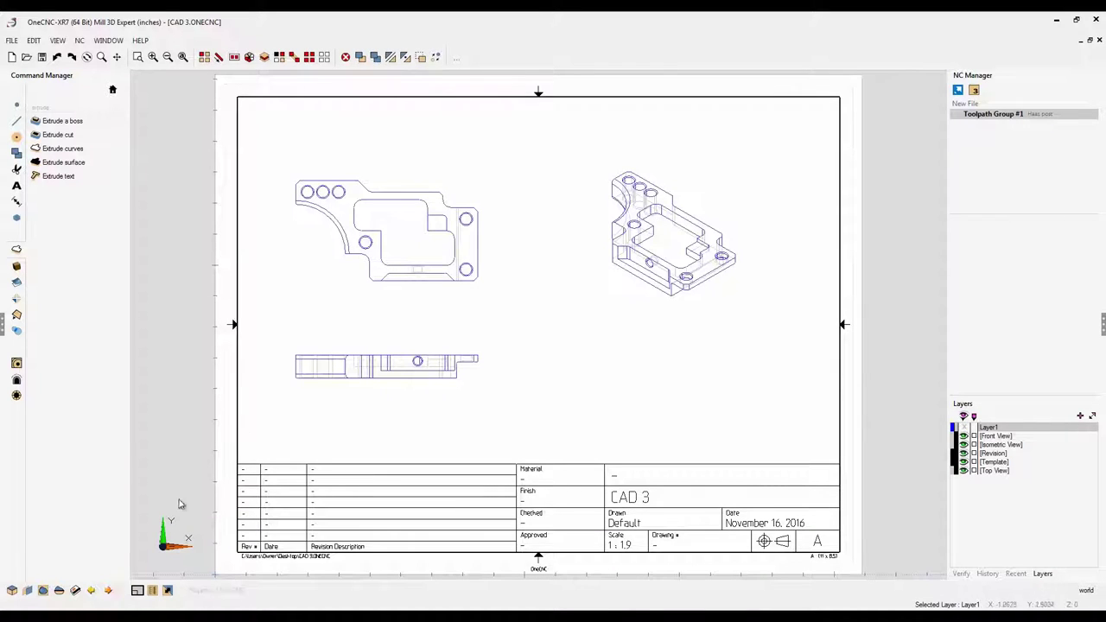
Step: Update Page #1 from the current model, then pan and zoom in on the views
{"action": "left_click", "coordinate": [75, 590]}
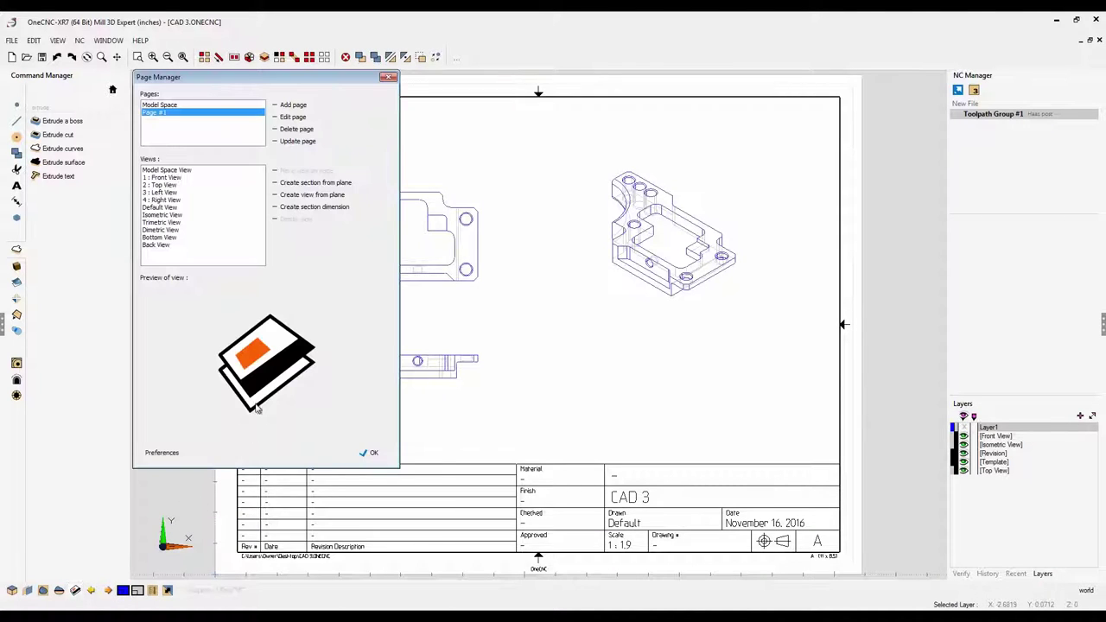
{"action": "left_click", "coordinate": [298, 142]}
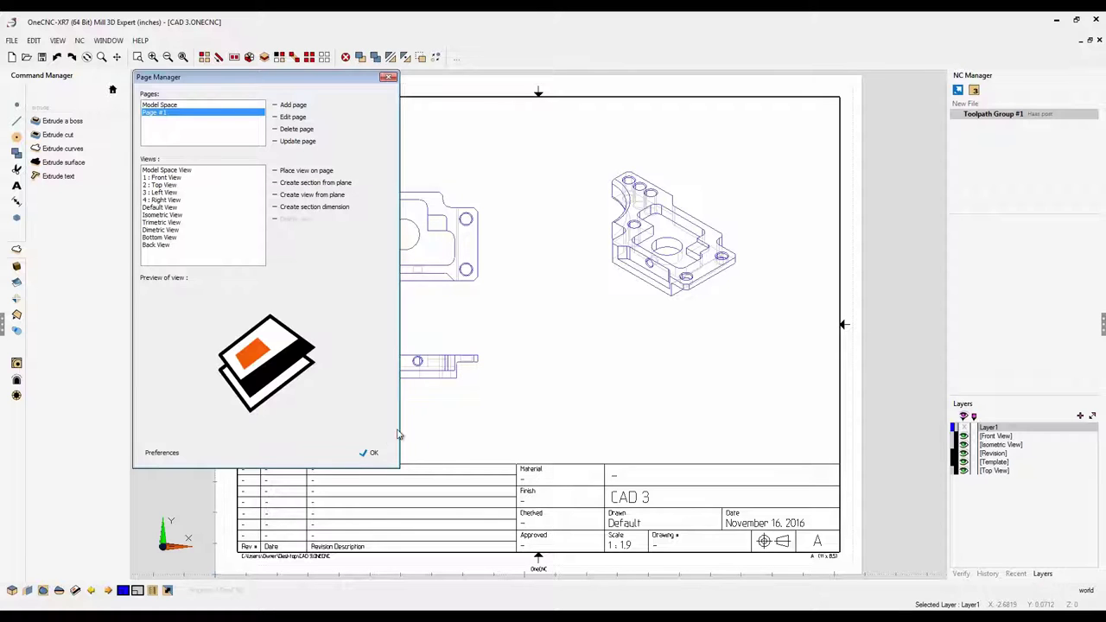
{"action": "left_click", "coordinate": [372, 452]}
{"action": "mouse_move", "coordinate": [444, 382]}
{"action": "middle_mouse_down"}
{"action": "mouse_move", "coordinate": [475, 391]}
{"action": "mouse_move", "coordinate": [508, 442]}
{"action": "middle_mouse_up"}
{"action": "scroll", "coordinate": [462, 373], "scroll_direction": "up", "scroll_amount": 2}
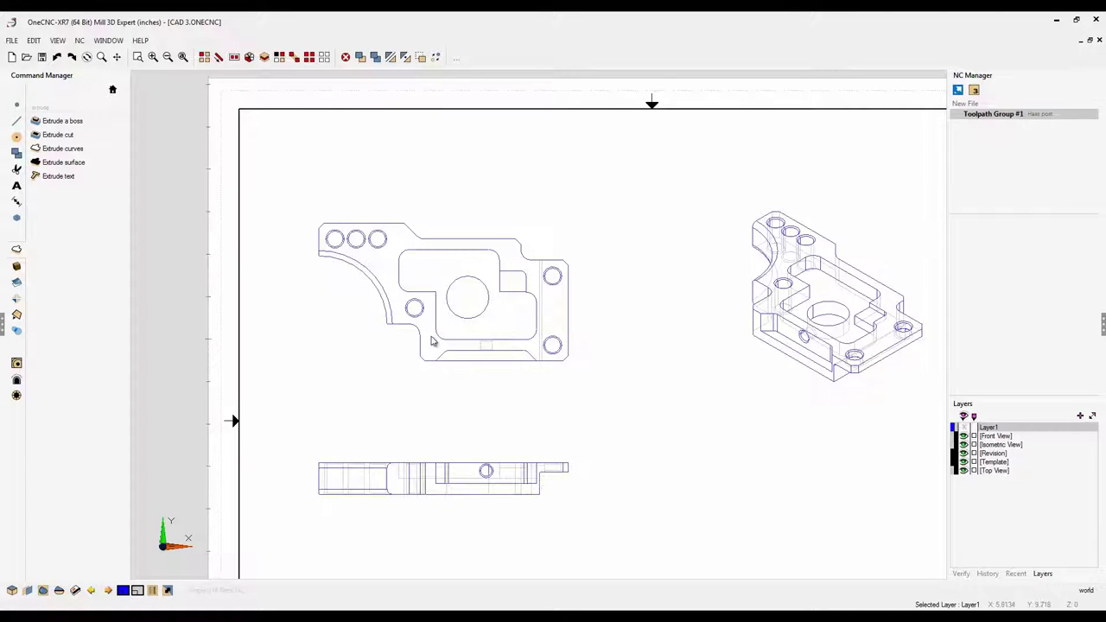
Step: Add the 5.875 overall width dimension above the top view
{"action": "left_click", "coordinate": [17, 201]}
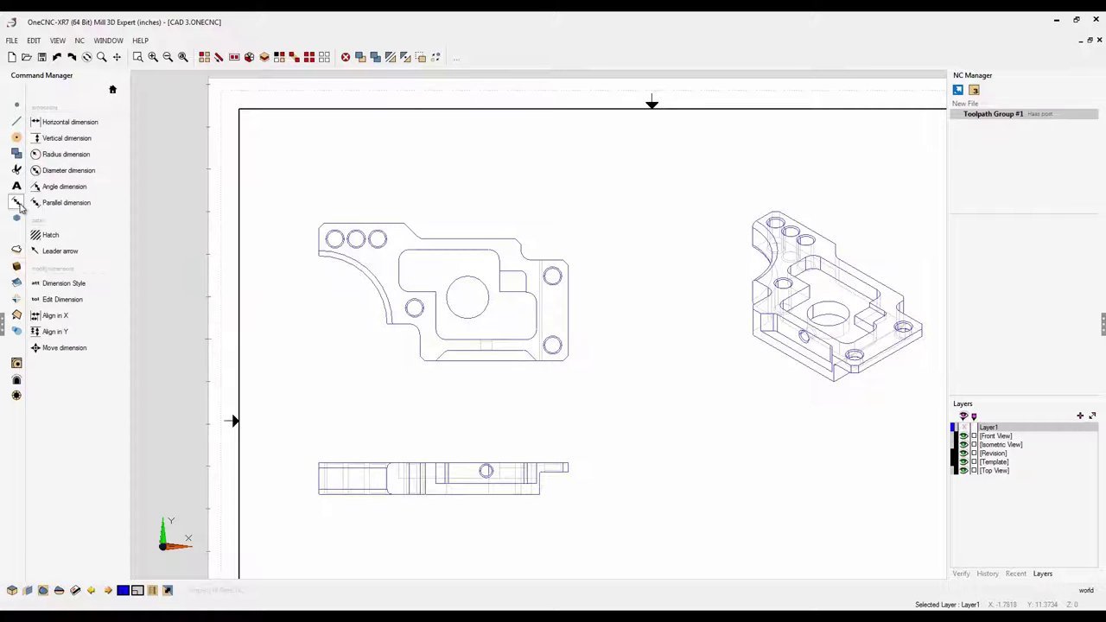
{"action": "left_click", "coordinate": [68, 123]}
{"action": "left_click", "coordinate": [317, 238]}
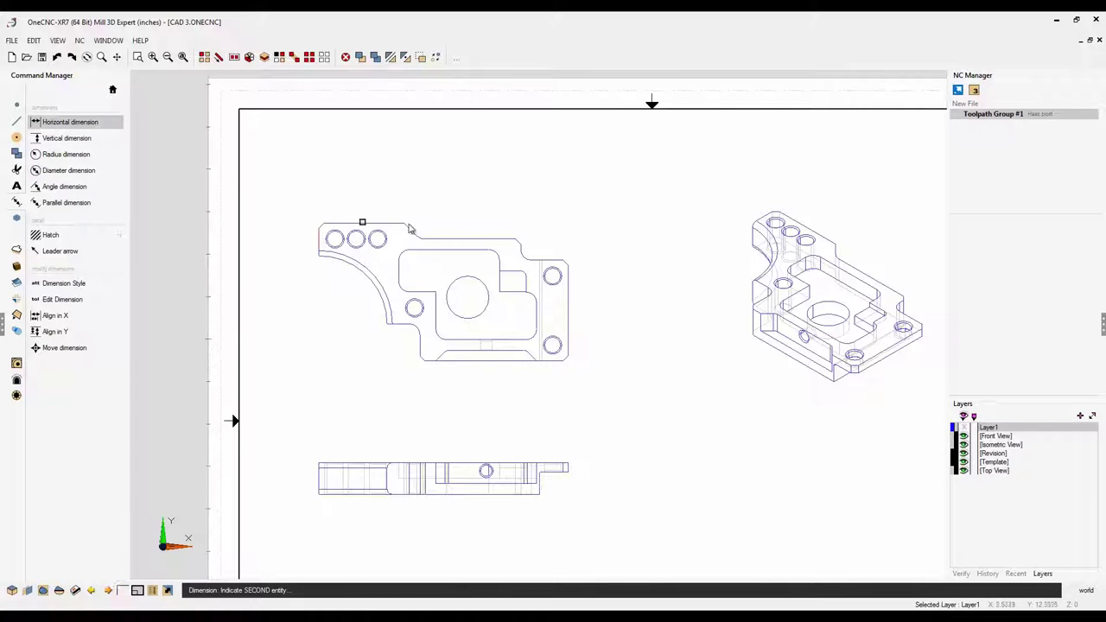
{"action": "left_click", "coordinate": [567, 274]}
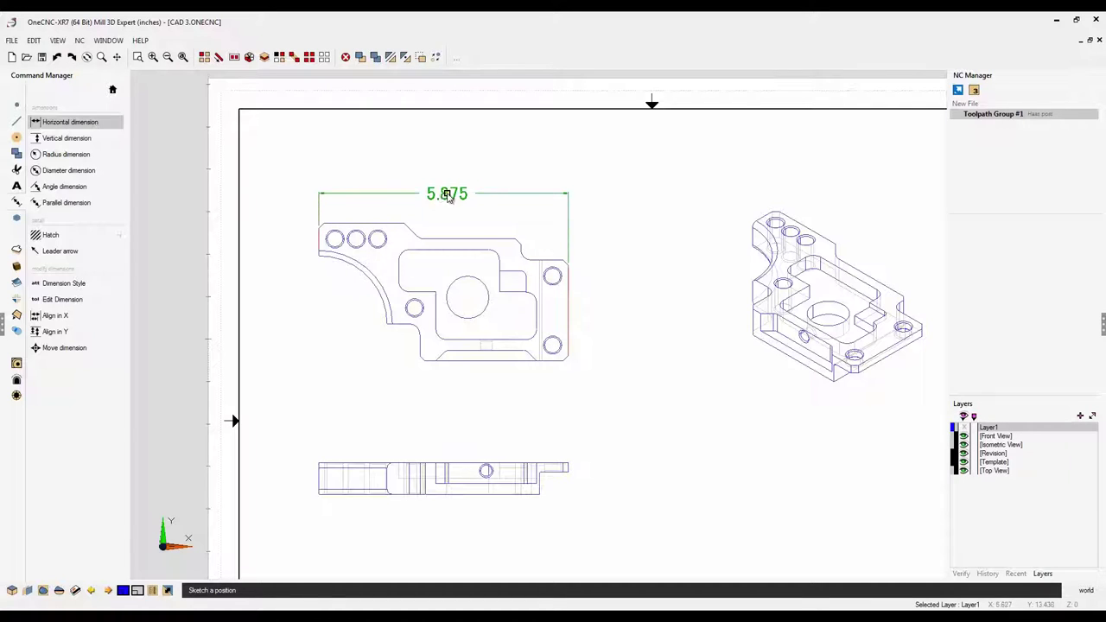
{"action": "left_click", "coordinate": [435, 229]}
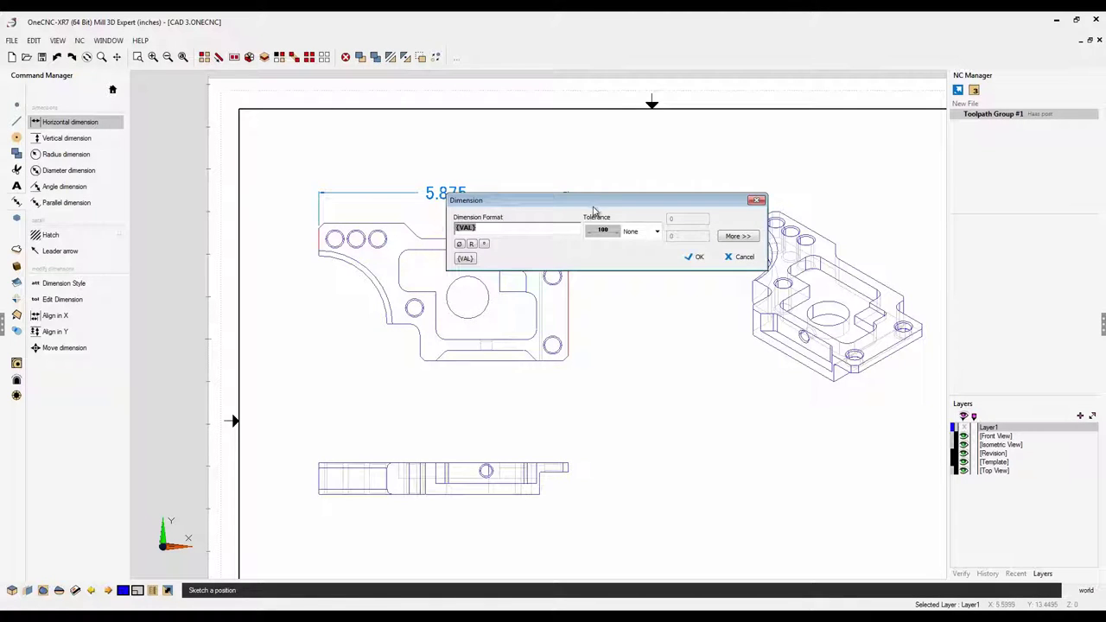
{"action": "left_click_drag", "start_coordinate": [602, 198], "coordinate": [669, 120]}
{"action": "left_click", "coordinate": [759, 174]}
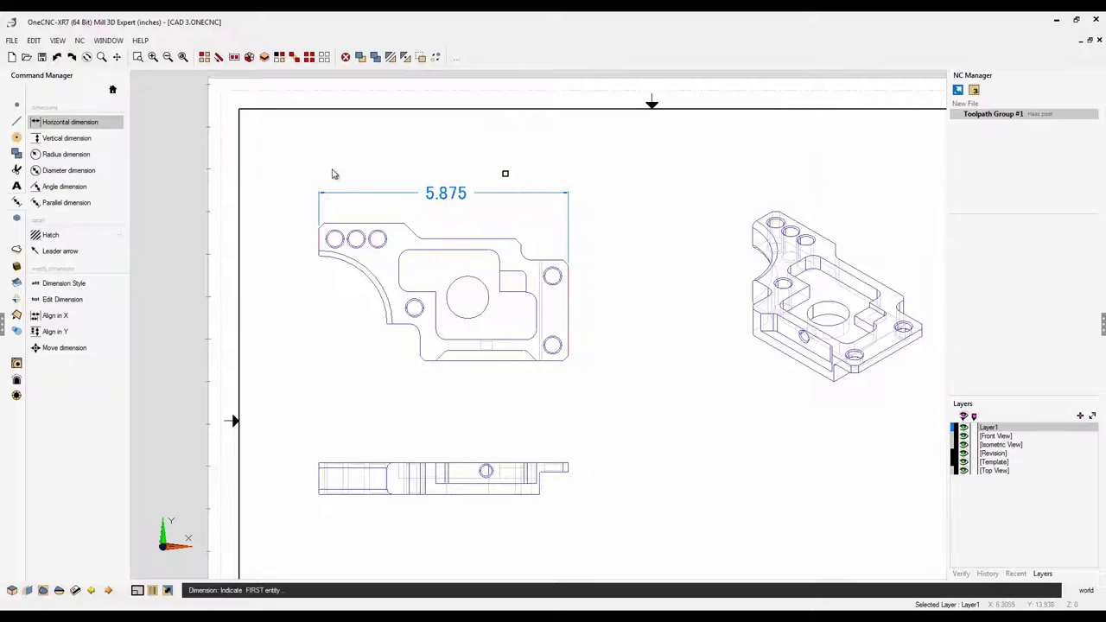
Step: Add the 2.375 vertical height dimension to the right of the top view
{"action": "left_click", "coordinate": [88, 139]}
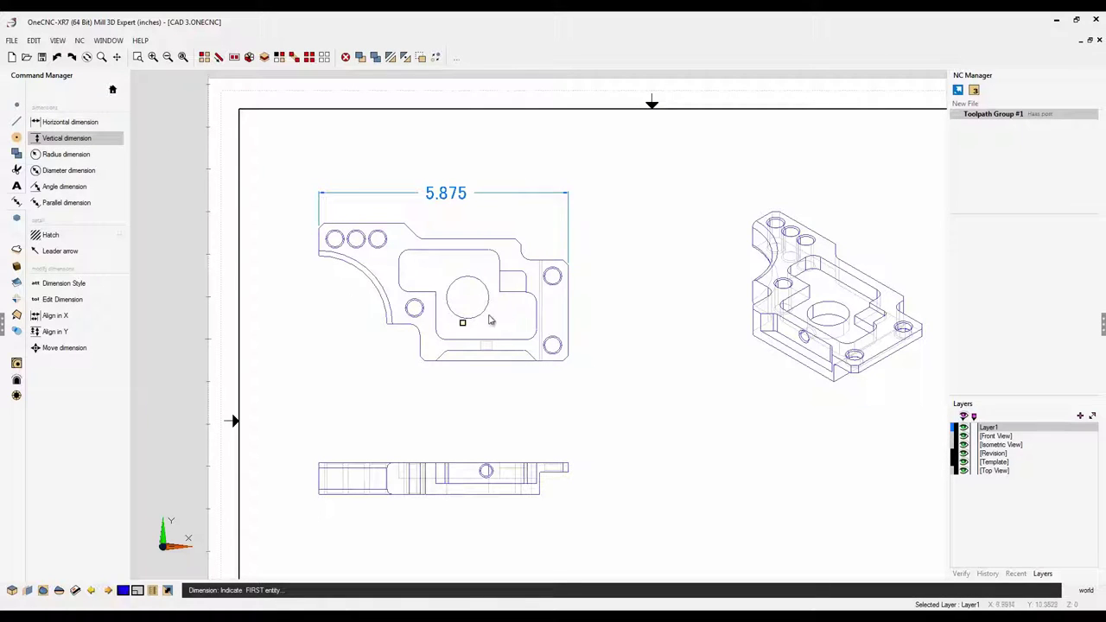
{"action": "left_click", "coordinate": [558, 261]}
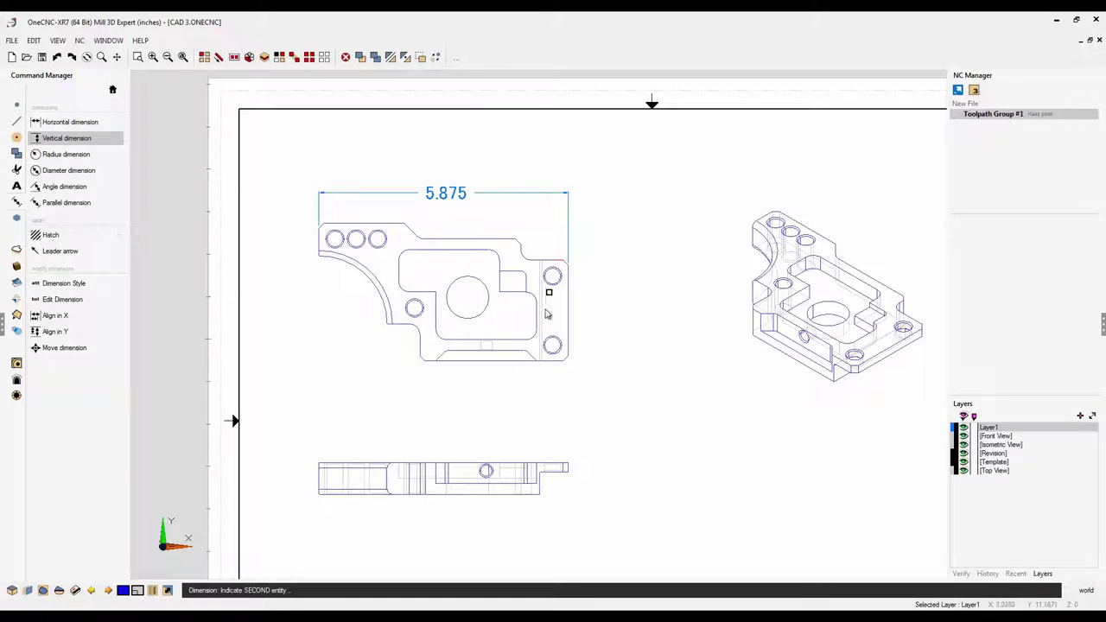
{"action": "left_click", "coordinate": [551, 364]}
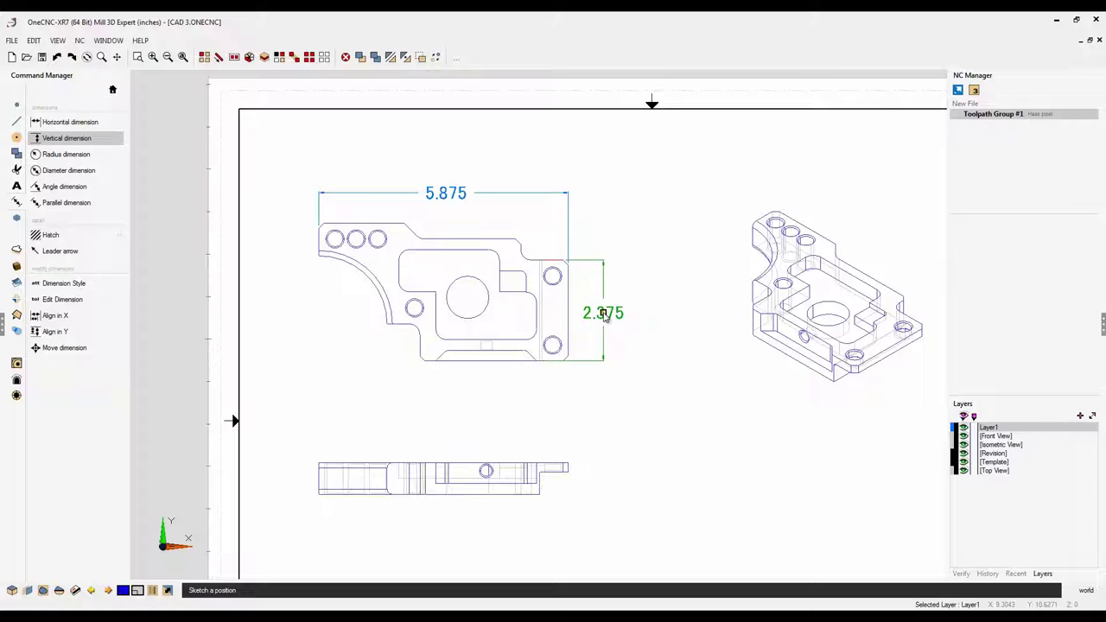
{"action": "left_click", "coordinate": [616, 375]}
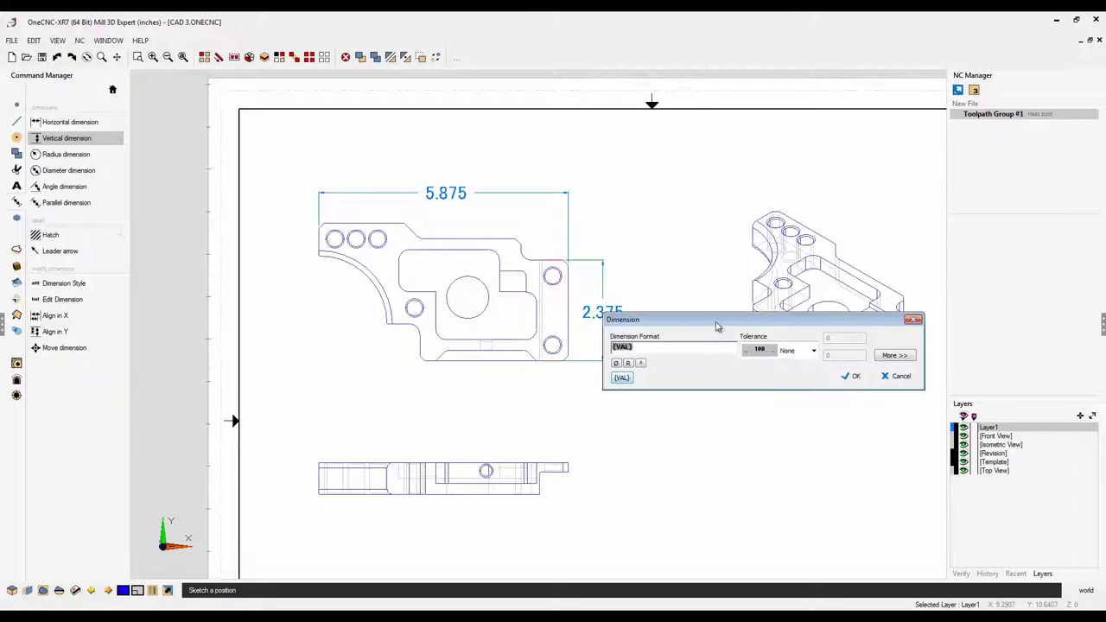
{"action": "left_click_drag", "start_coordinate": [716, 327], "coordinate": [715, 127]}
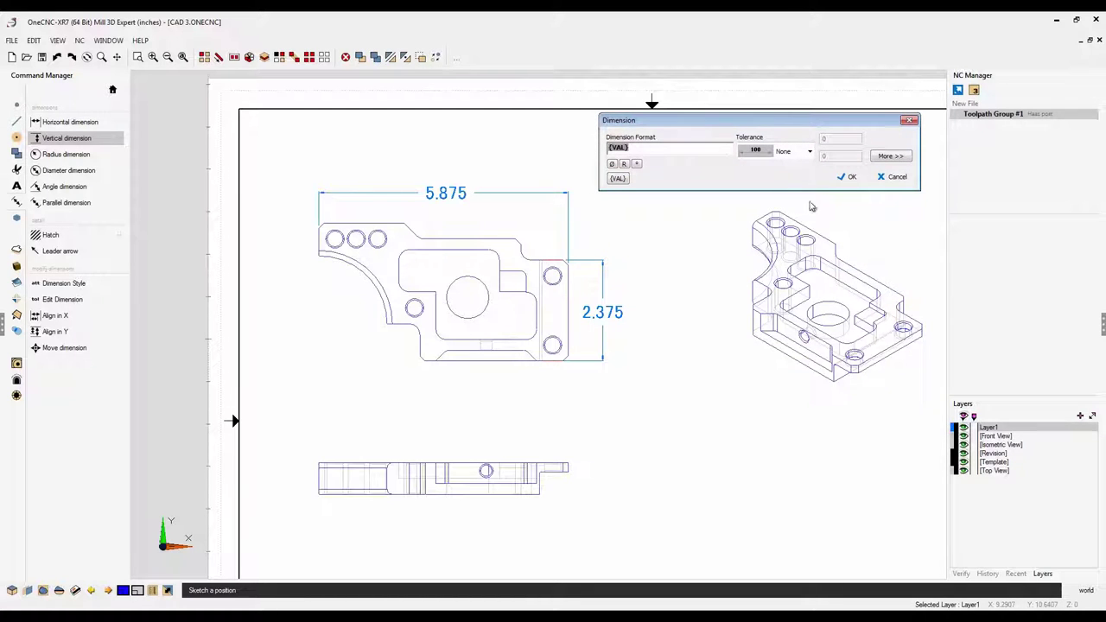
{"action": "left_click", "coordinate": [850, 177]}
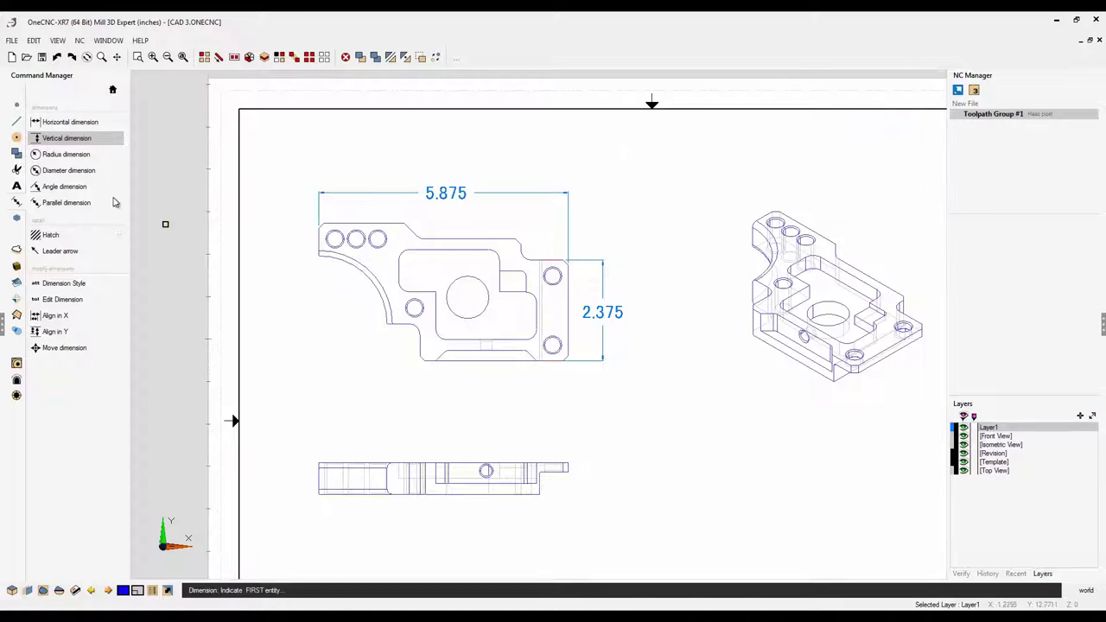
Step: Dimension the small hole as Ø0.375, placed below-left of it
{"action": "left_click", "coordinate": [71, 171]}
{"action": "scroll", "coordinate": [388, 363], "scroll_direction": "up", "scroll_amount": 5}
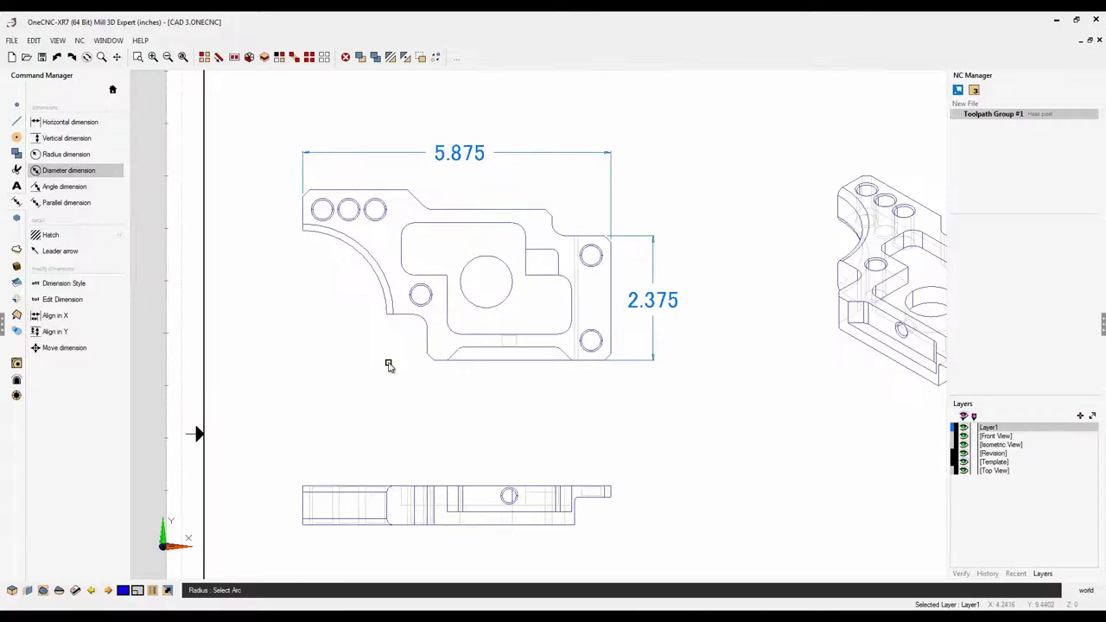
{"action": "left_click", "coordinate": [438, 262]}
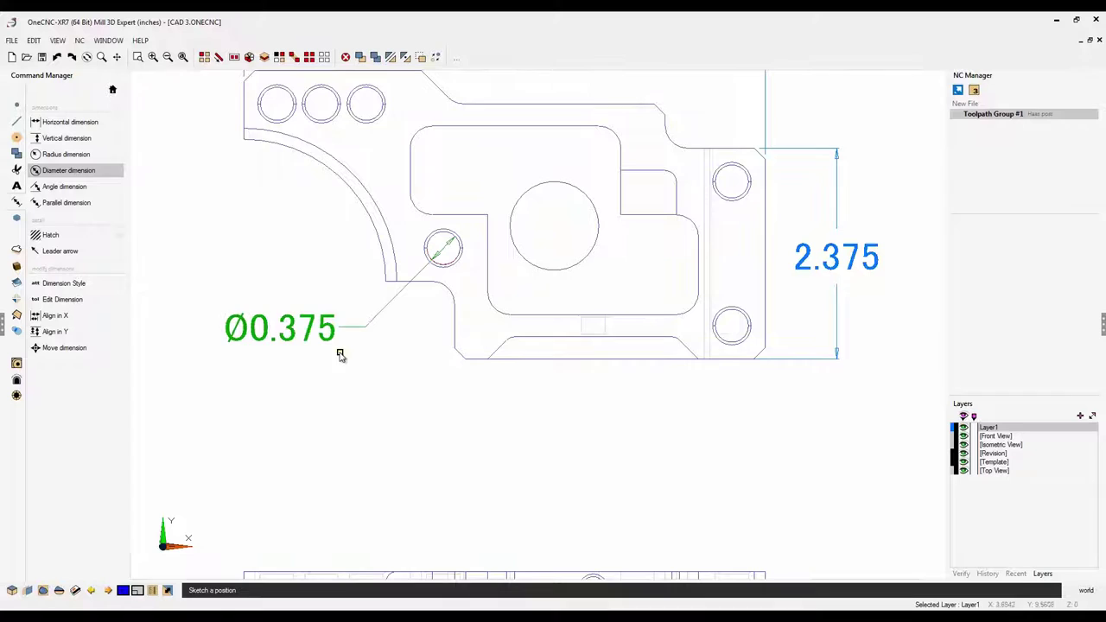
{"action": "left_click", "coordinate": [328, 377]}
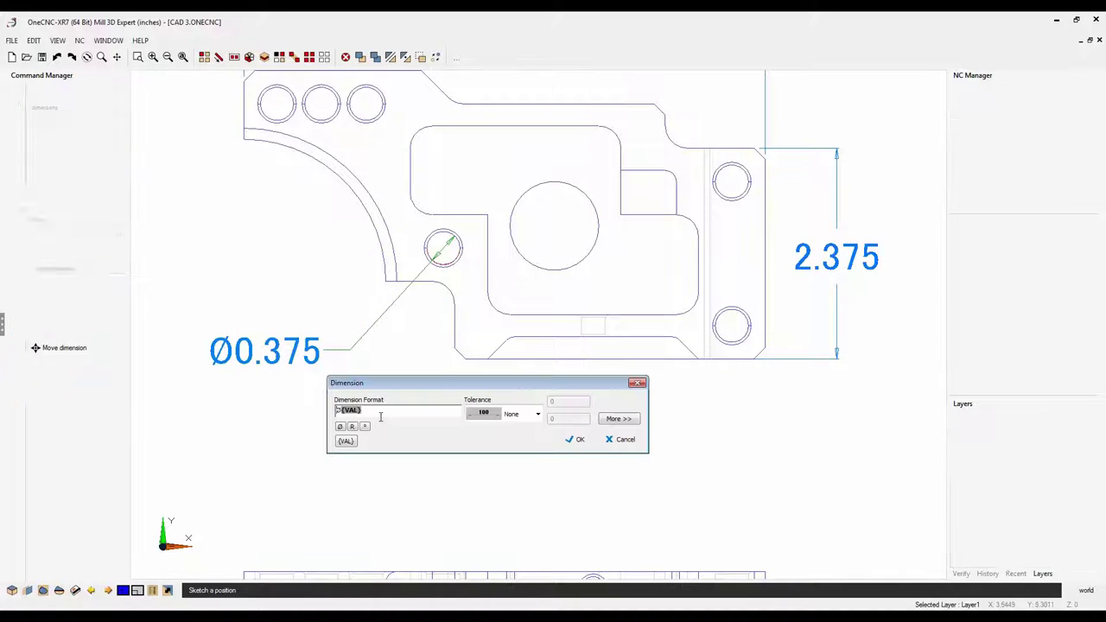
{"action": "left_click", "coordinate": [578, 440]}
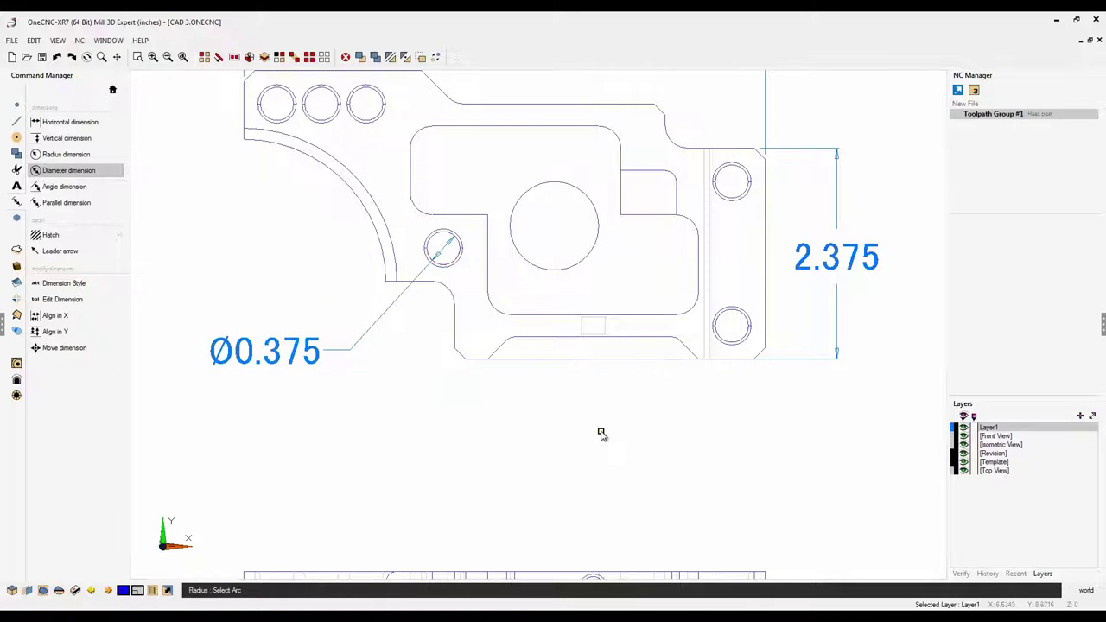
{"action": "scroll", "coordinate": [601, 435], "scroll_direction": "down", "scroll_amount": 6}
{"action": "middle_click_drag", "start_coordinate": [612, 426], "coordinate": [434, 322]}
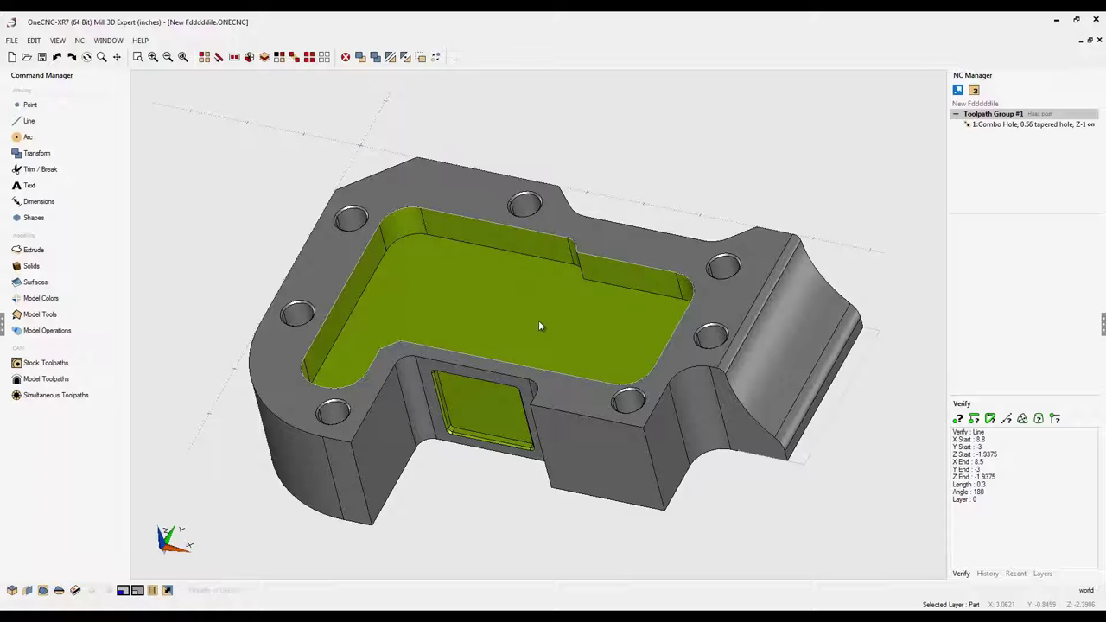
Step: Inspect the 1:Combo Hole toolpath, then browse the stock and model toolpath operations
{"action": "left_click", "coordinate": [1003, 126]}
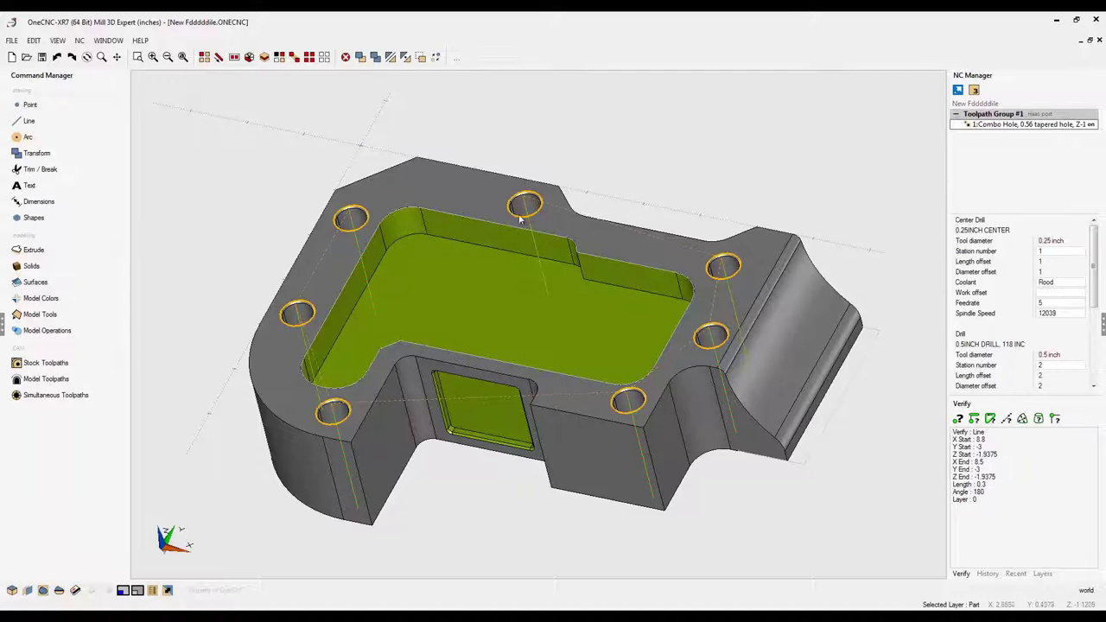
{"action": "left_click", "coordinate": [607, 181]}
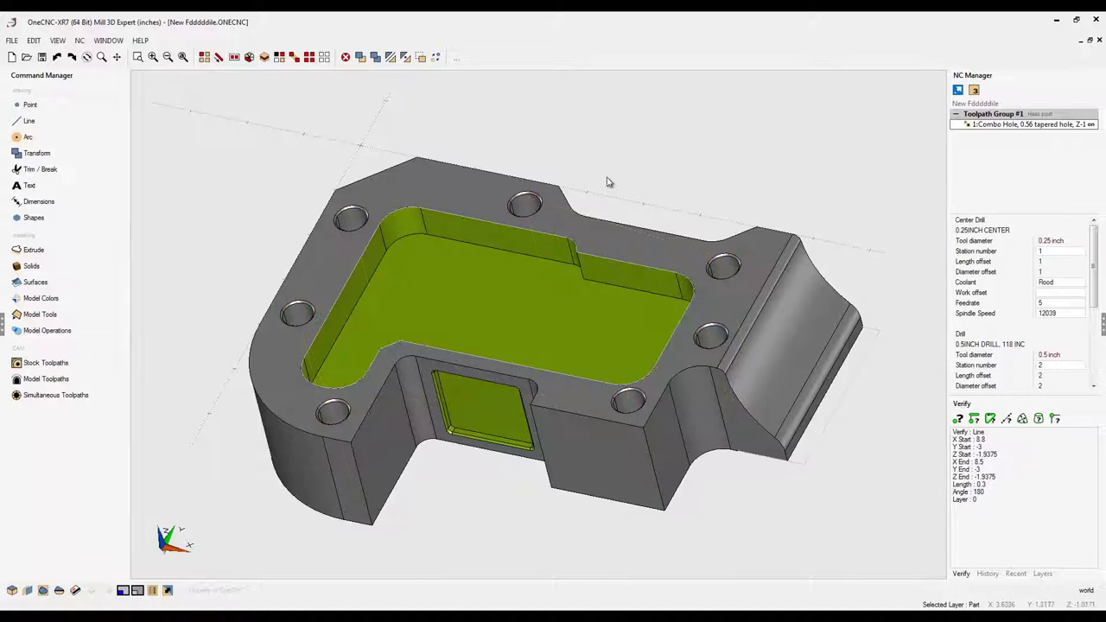
{"action": "left_click", "coordinate": [55, 366]}
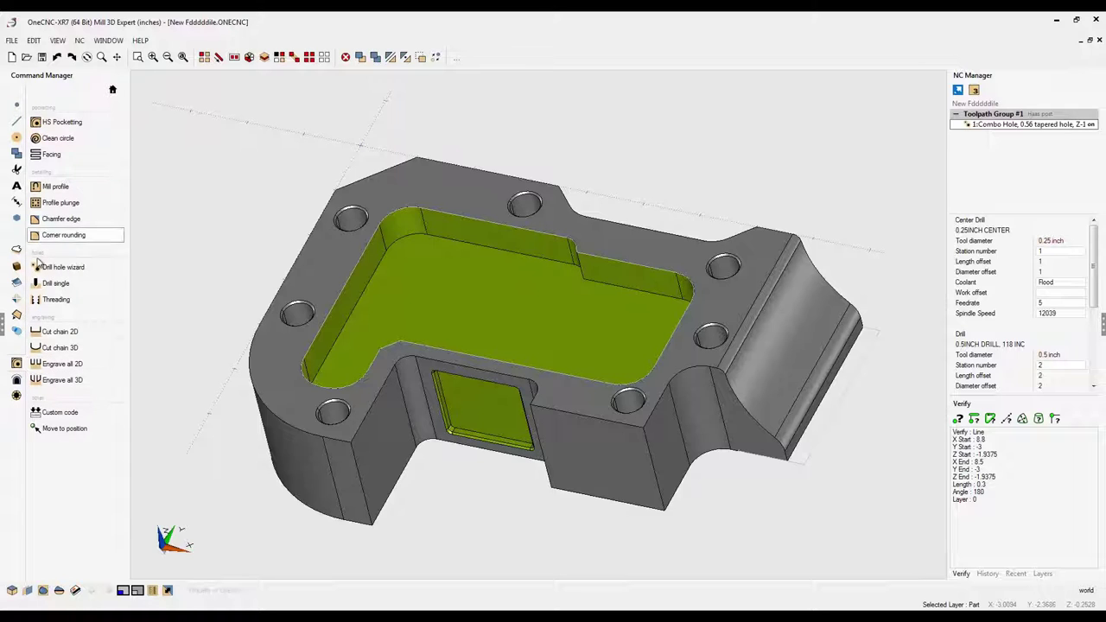
{"action": "left_click", "coordinate": [17, 380]}
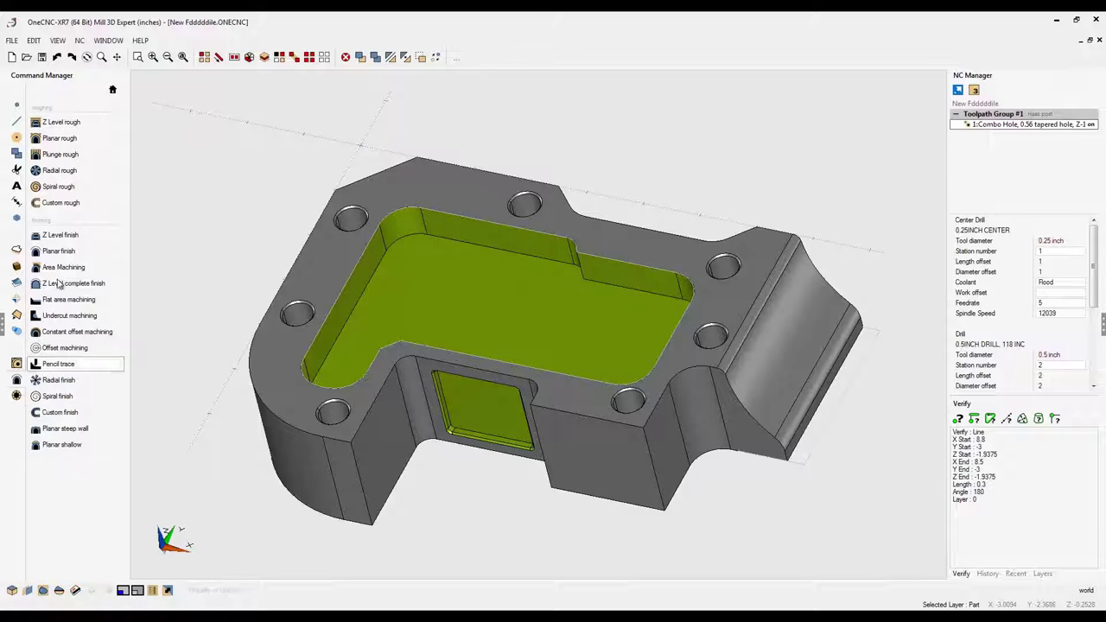
{"action": "left_click", "coordinate": [17, 363]}
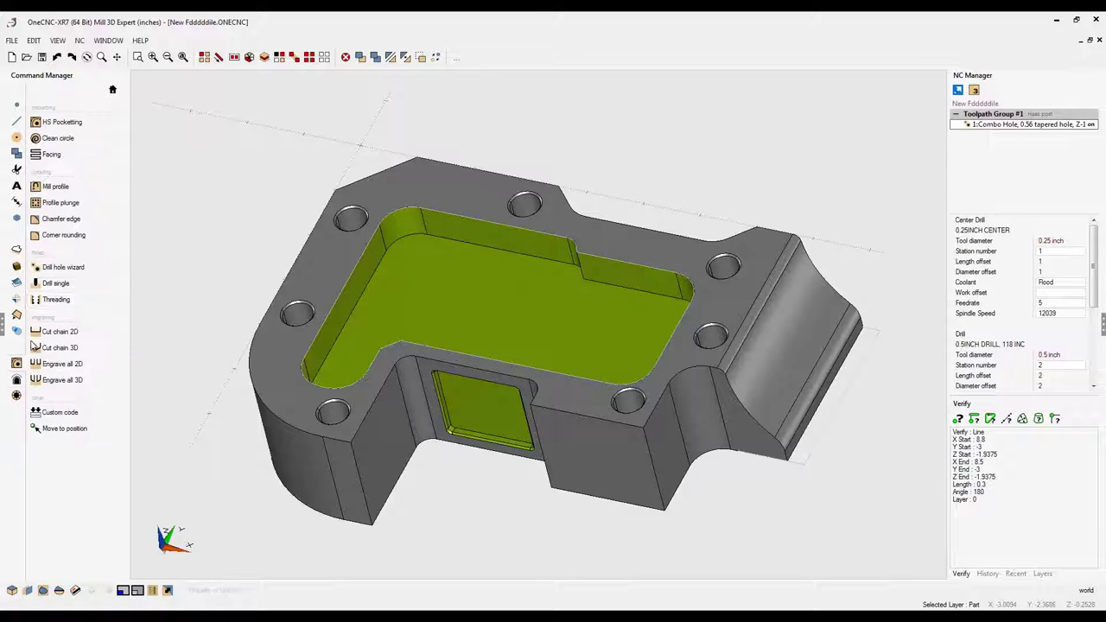
Step: Start a high-speed pocketing toolpath with the pocket outline as its boundary
{"action": "left_click", "coordinate": [60, 122]}
{"action": "left_click", "coordinate": [452, 203]}
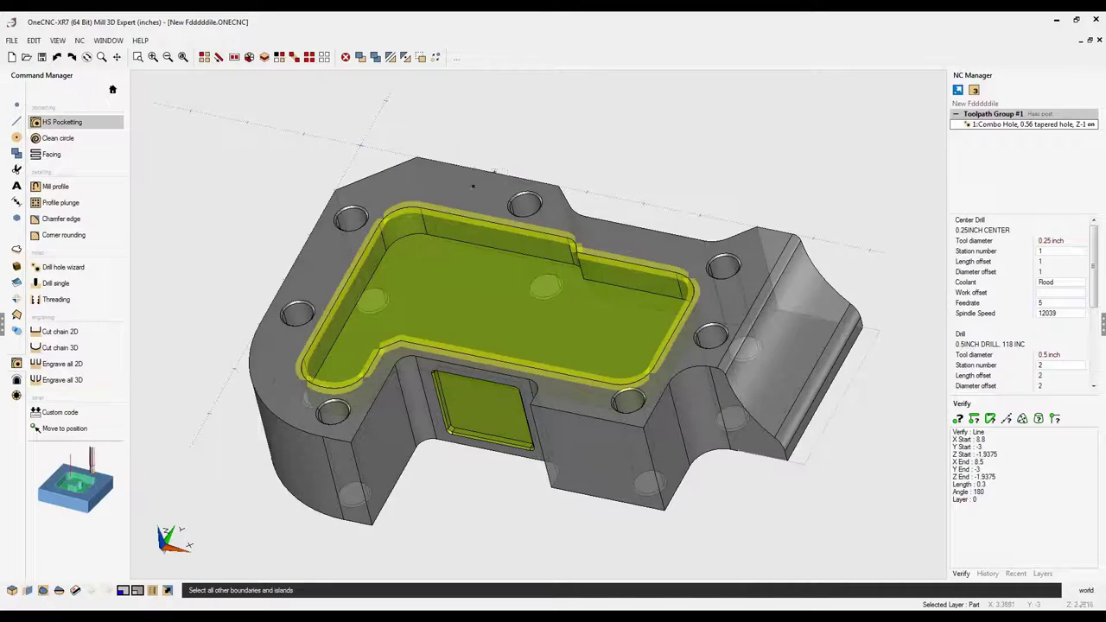
{"action": "right_click", "coordinate": [529, 155]}
{"action": "left_click_drag", "start_coordinate": [446, 120], "coordinate": [312, 81]}
Step: Replace the tool diameter value and set the tool holder to 'no holder'
{"action": "left_click_drag", "start_coordinate": [547, 360], "coordinate": [514, 362]}
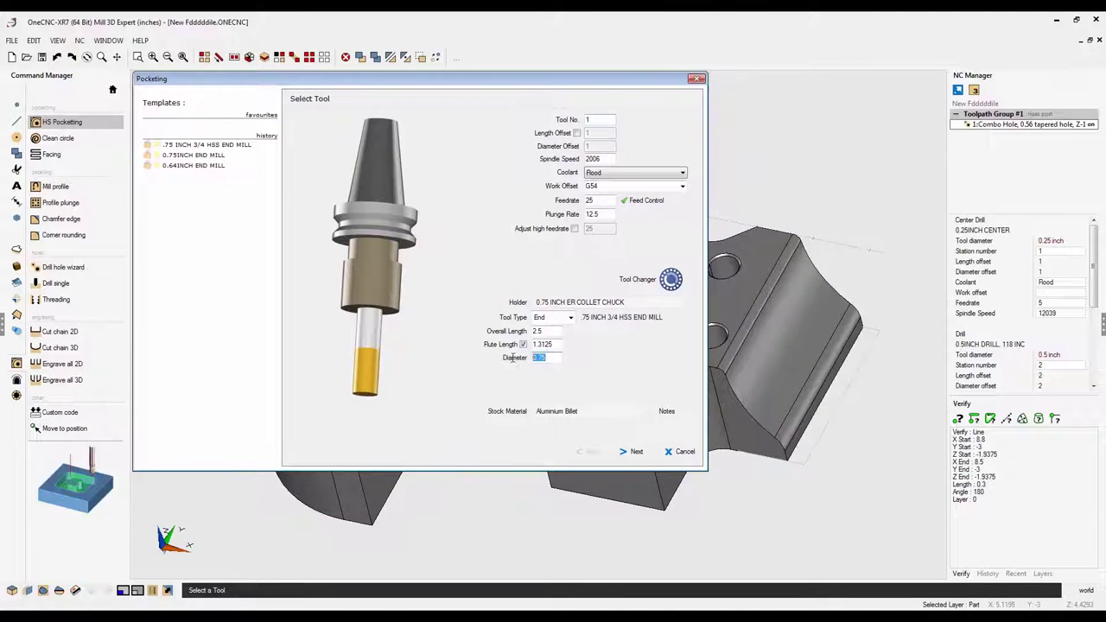
{"action": "type", "text": "1"}
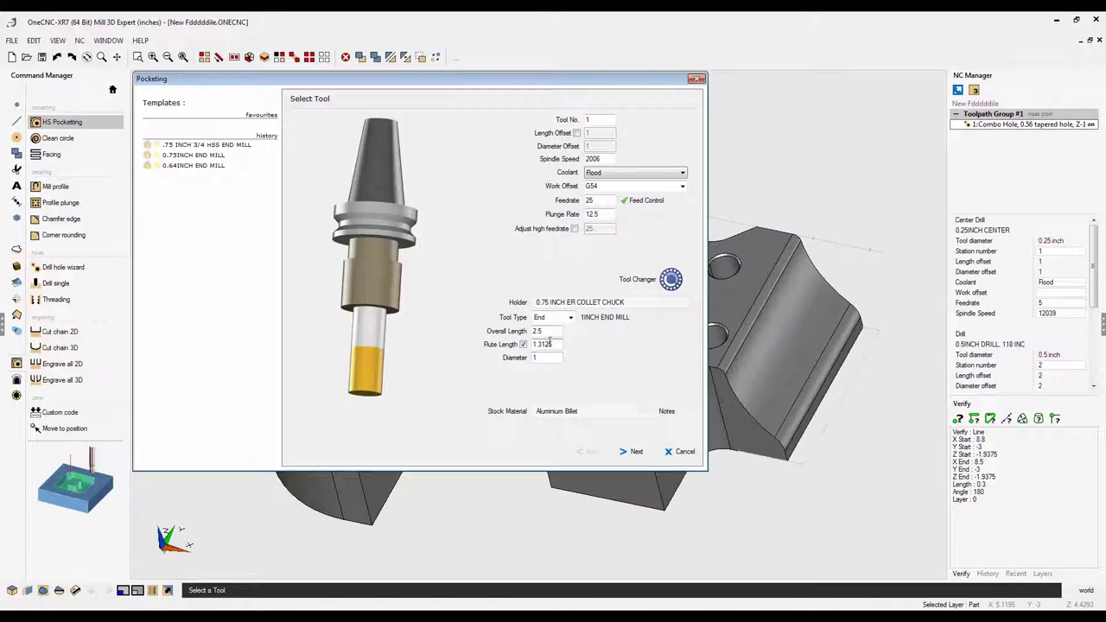
{"action": "type", "text": "2"}
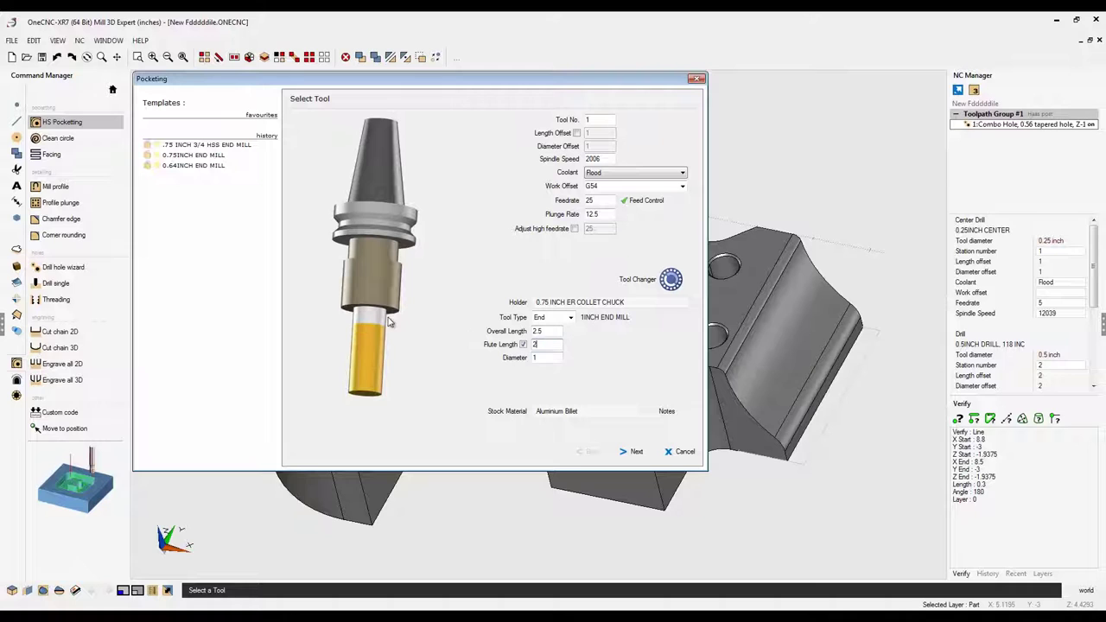
{"action": "left_click", "coordinate": [591, 302]}
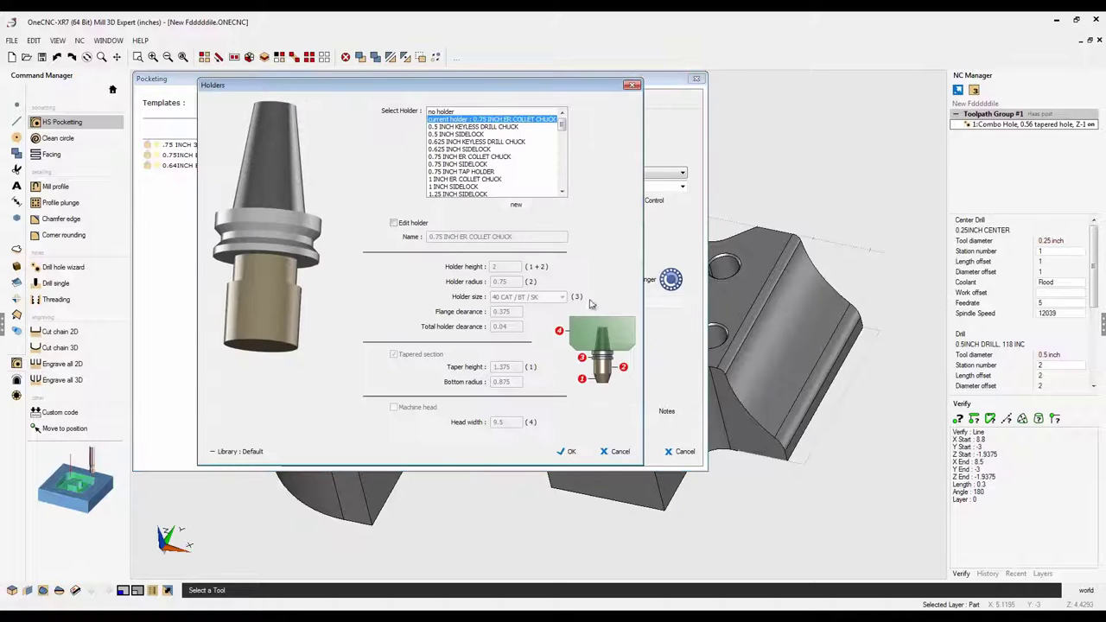
{"action": "left_click", "coordinate": [494, 176]}
{"action": "left_click", "coordinate": [491, 164]}
{"action": "left_click", "coordinate": [488, 156]}
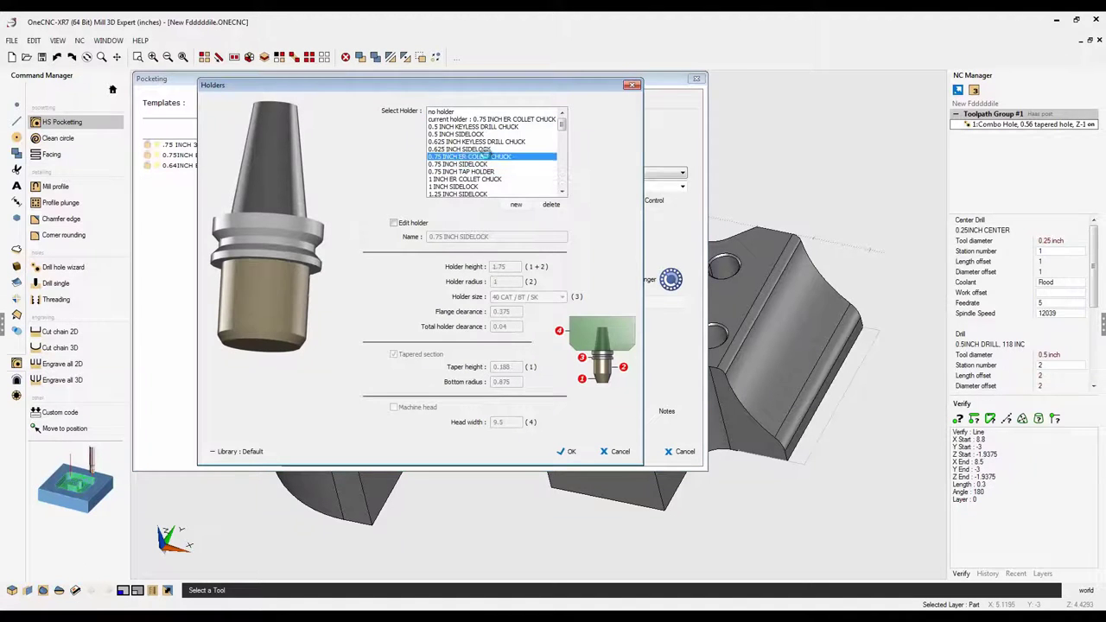
{"action": "left_click", "coordinate": [443, 112]}
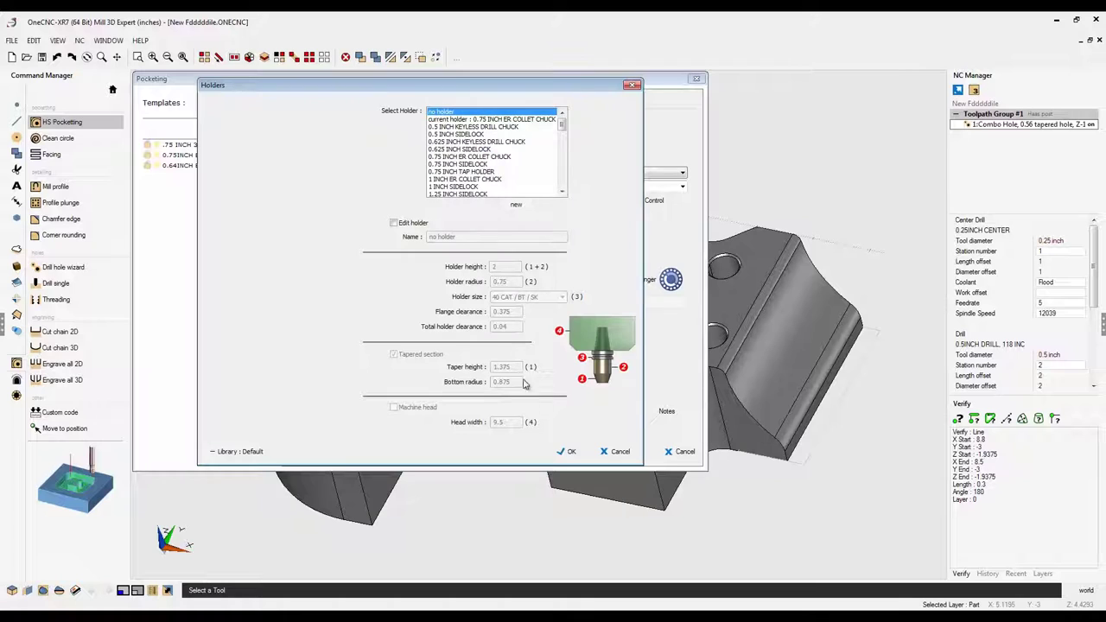
{"action": "left_click", "coordinate": [567, 451]}
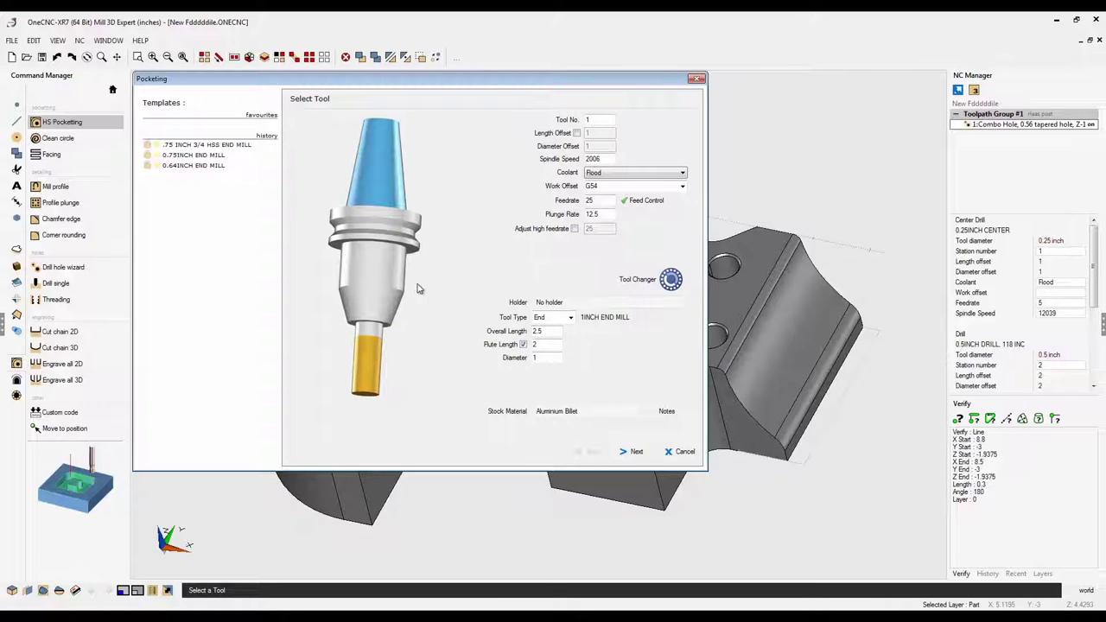
Step: Swap in the .75 INCH 3/4 HSS END MILL from the tool library
{"action": "left_click", "coordinate": [363, 274]}
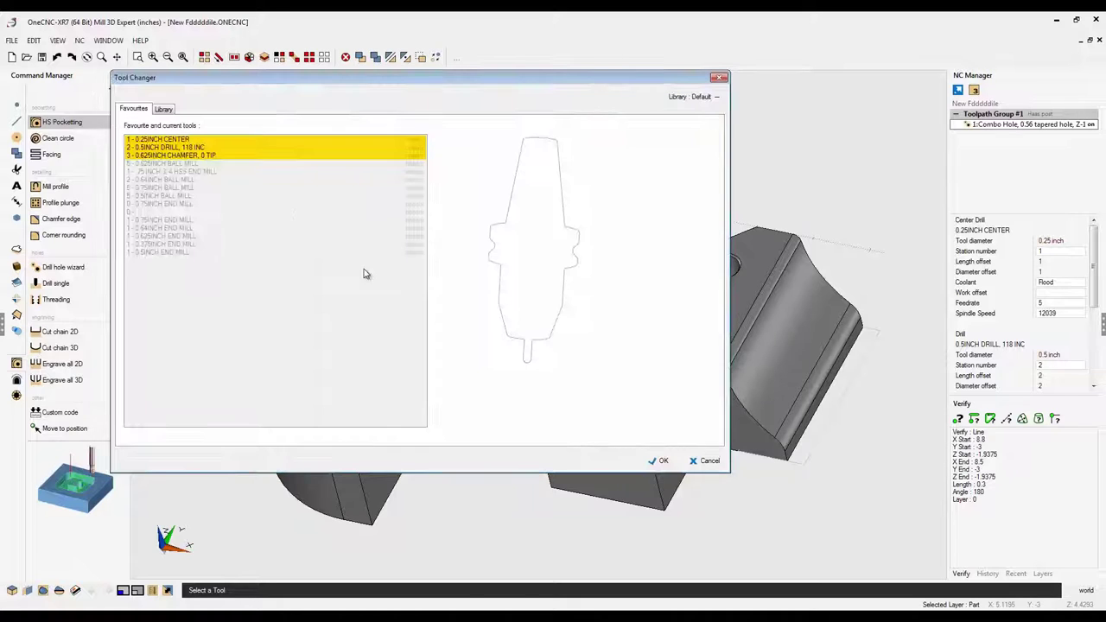
{"action": "left_click", "coordinate": [166, 112]}
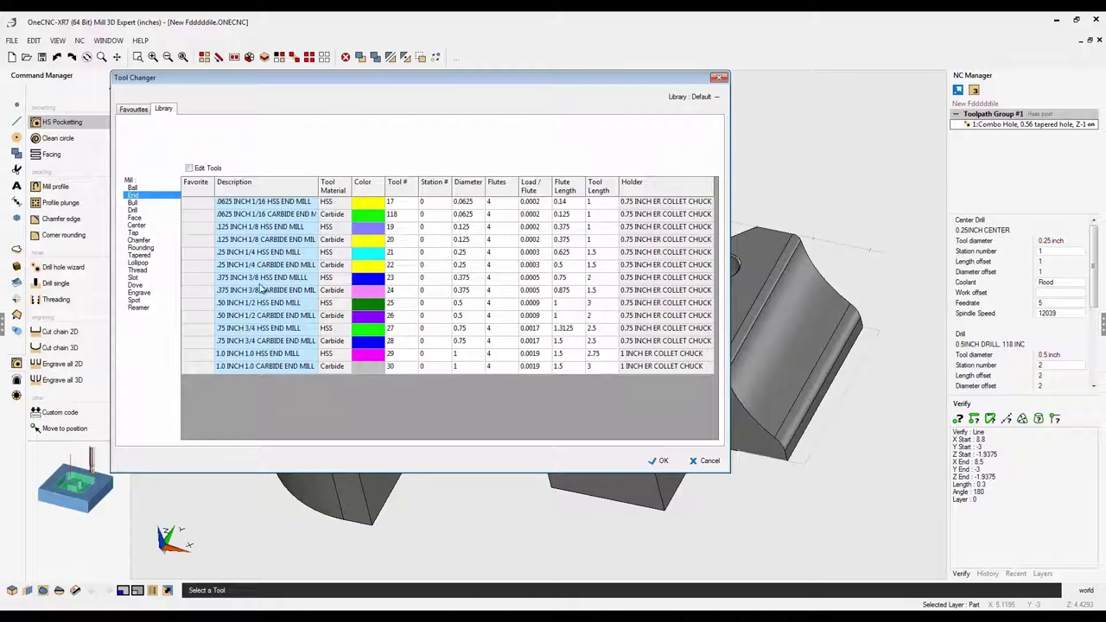
{"action": "left_click", "coordinate": [250, 330]}
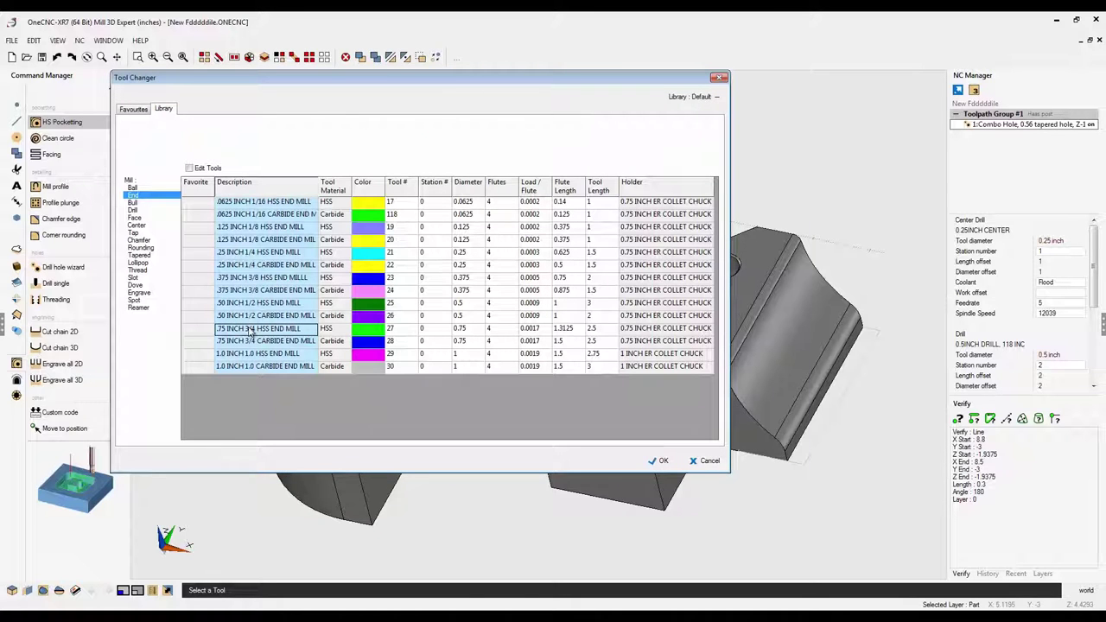
{"action": "left_click", "coordinate": [659, 461]}
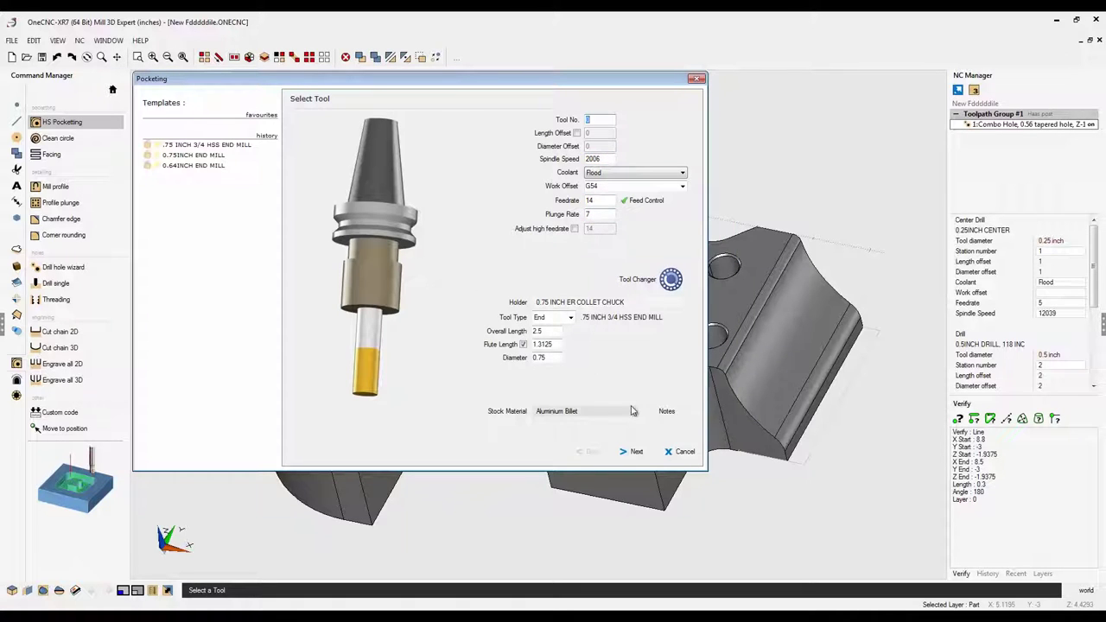
Step: Try Copper, revert stock material to Aluminium Billet, and set tool number to 1
{"action": "left_click", "coordinate": [557, 412]}
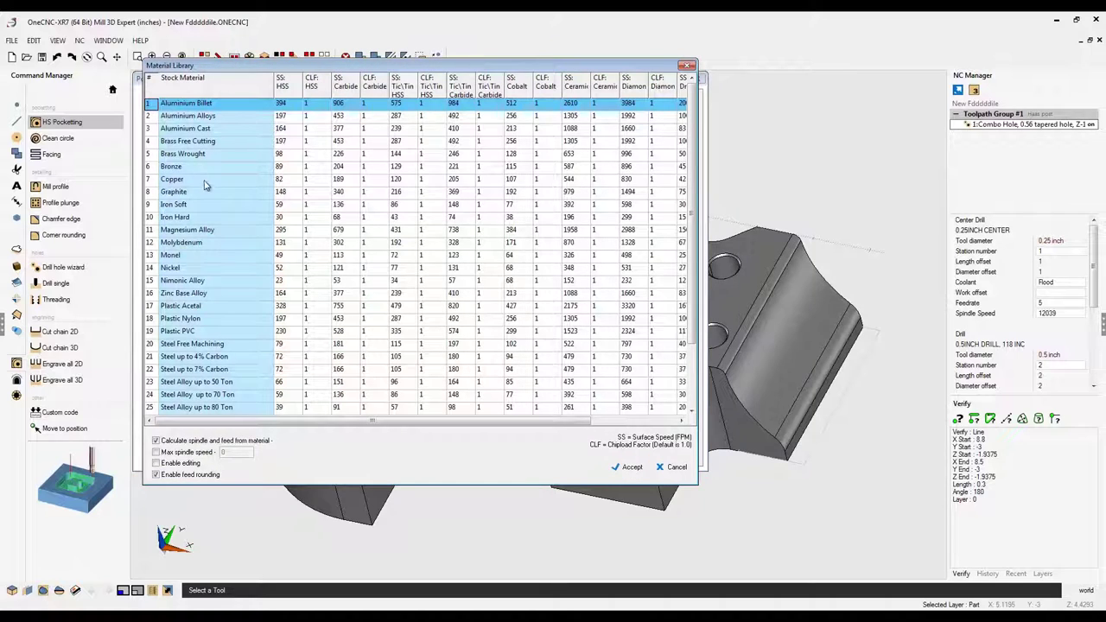
{"action": "left_click", "coordinate": [204, 180]}
{"action": "left_click", "coordinate": [632, 466]}
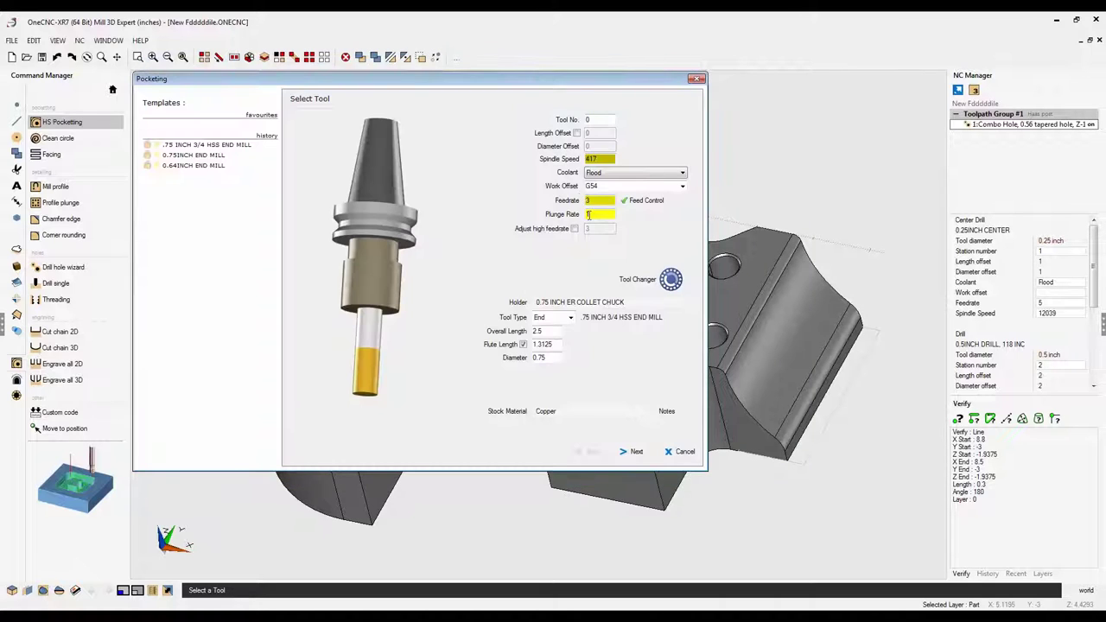
{"action": "left_click", "coordinate": [553, 412]}
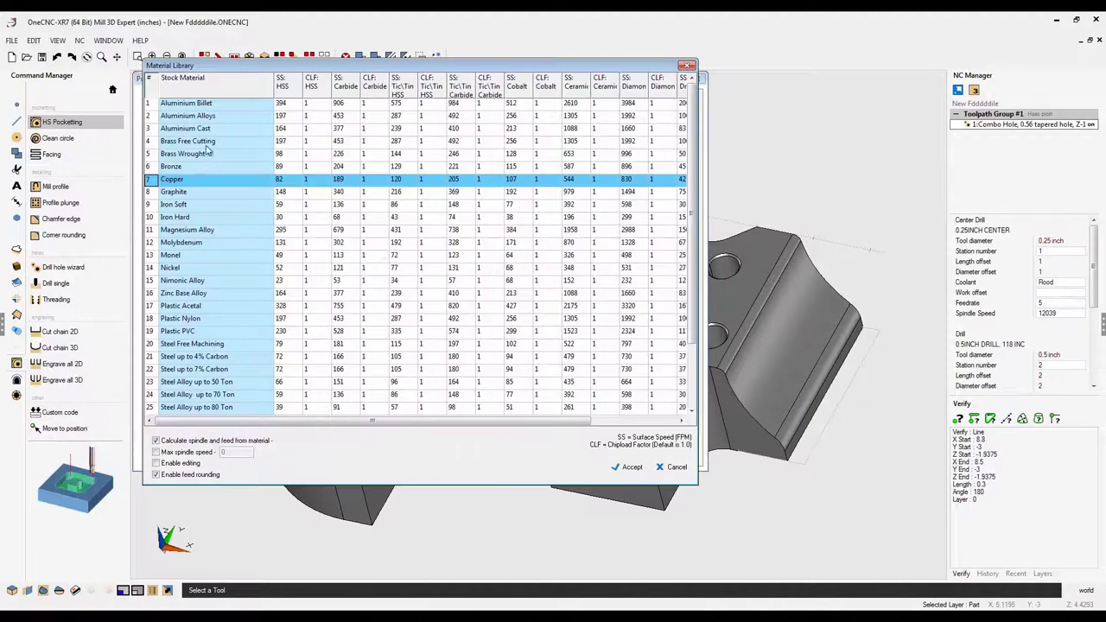
{"action": "left_click", "coordinate": [198, 104]}
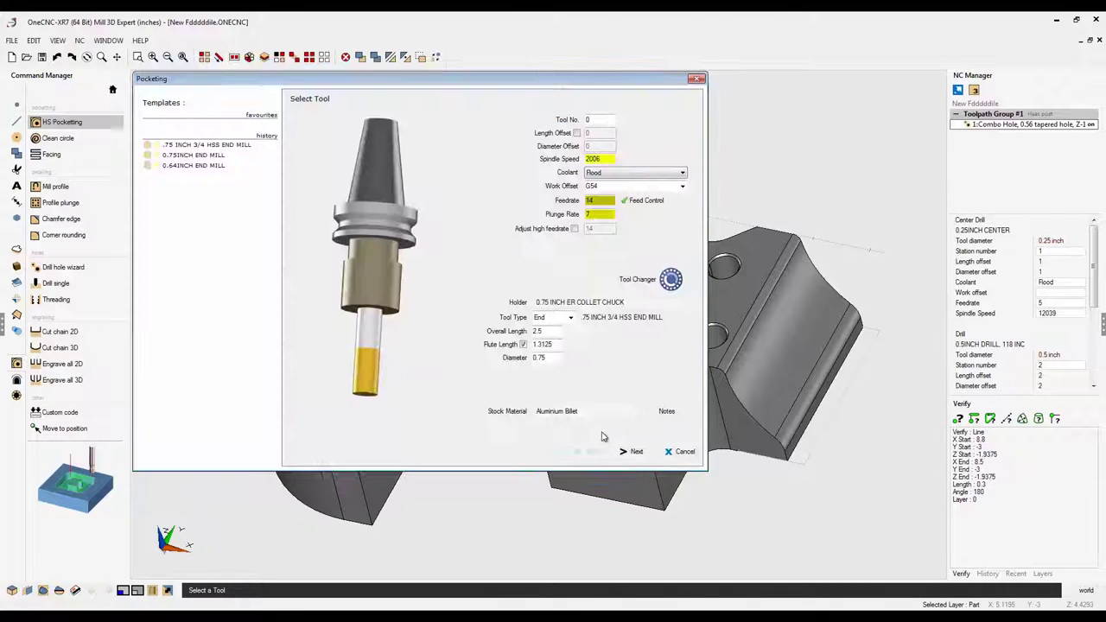
{"action": "left_click", "coordinate": [631, 467]}
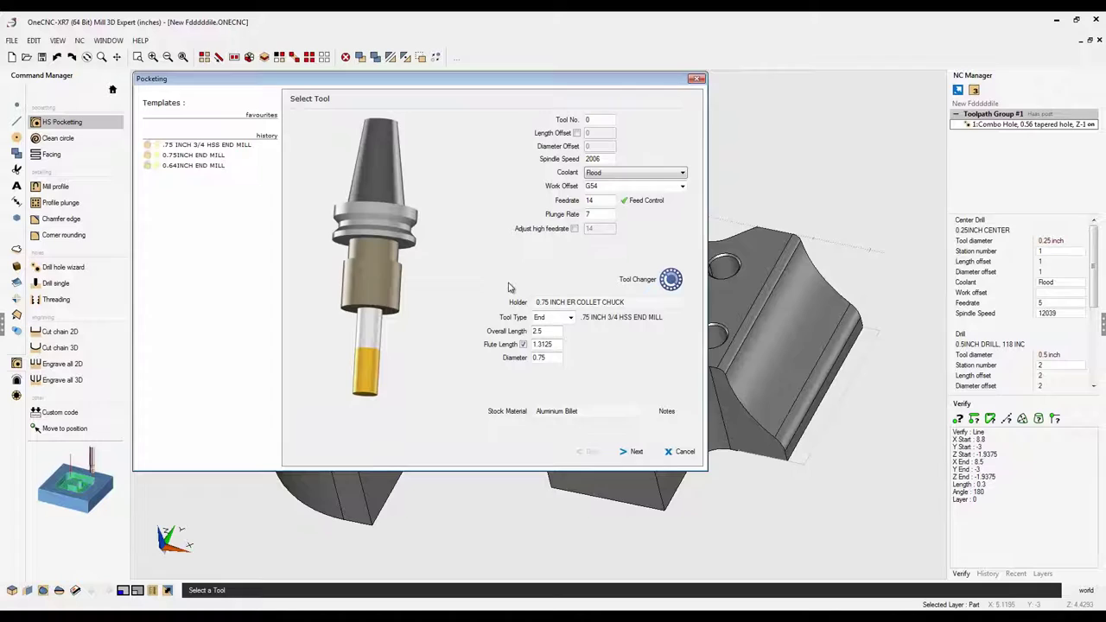
{"action": "double_click", "coordinate": [600, 119]}
{"action": "type", "text": "1"}
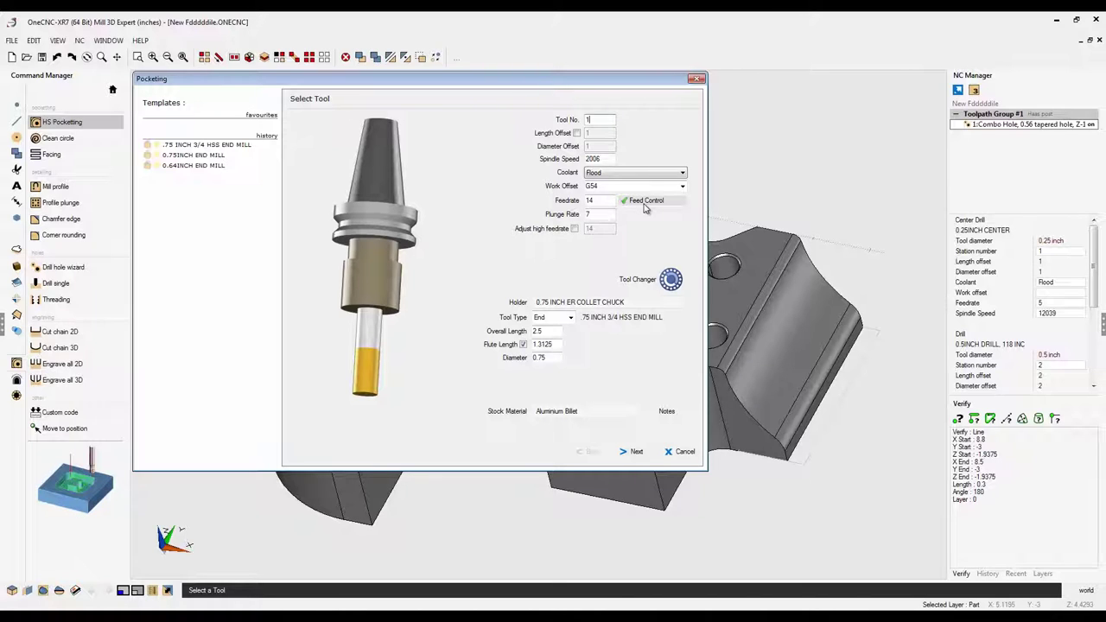
Step: Give the end mill feedrate 25 and plunge rate 12.5, then advance to Clearances
{"action": "left_click", "coordinate": [645, 202]}
{"action": "left_click_drag", "start_coordinate": [486, 147], "coordinate": [424, 81]}
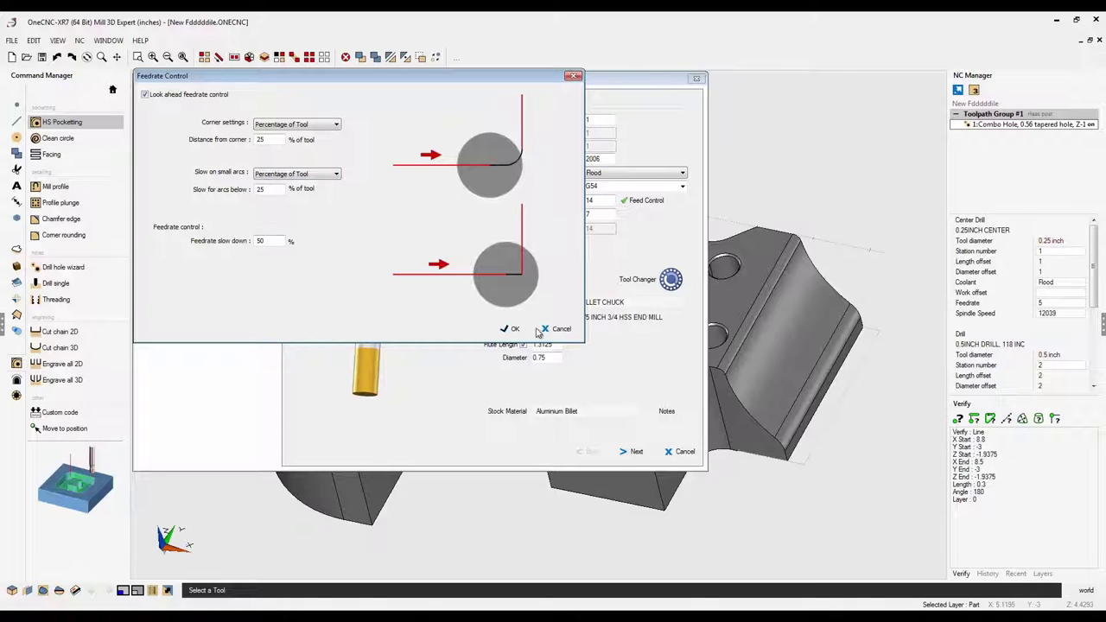
{"action": "left_click", "coordinate": [508, 329]}
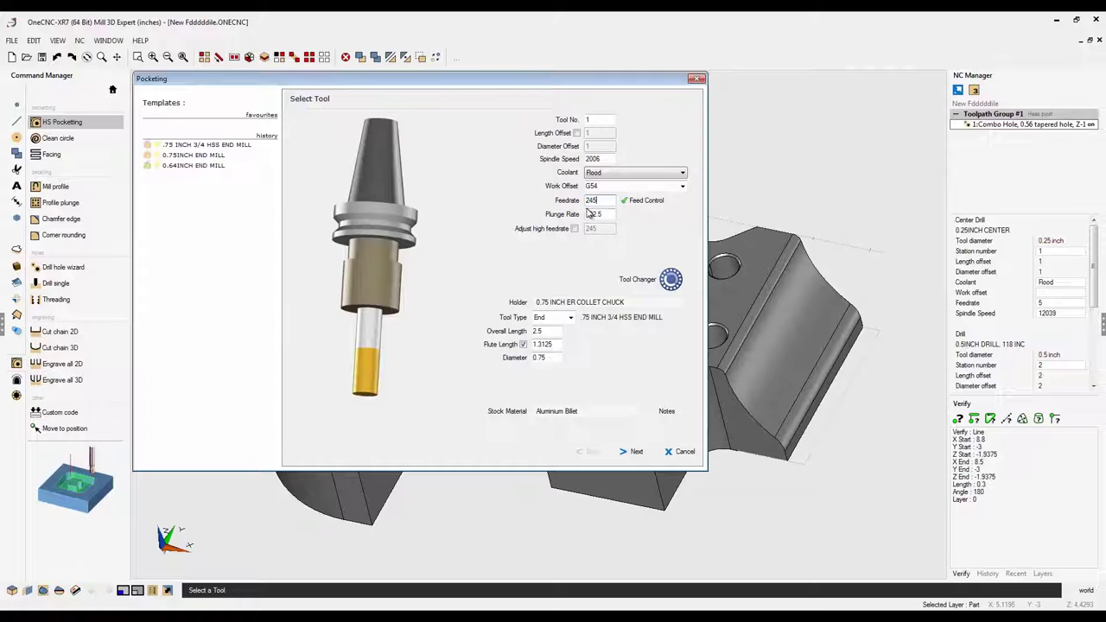
{"action": "key", "text": "BackSpace"}
{"action": "key", "text": "BackSpace"}
{"action": "type", "text": "5"}
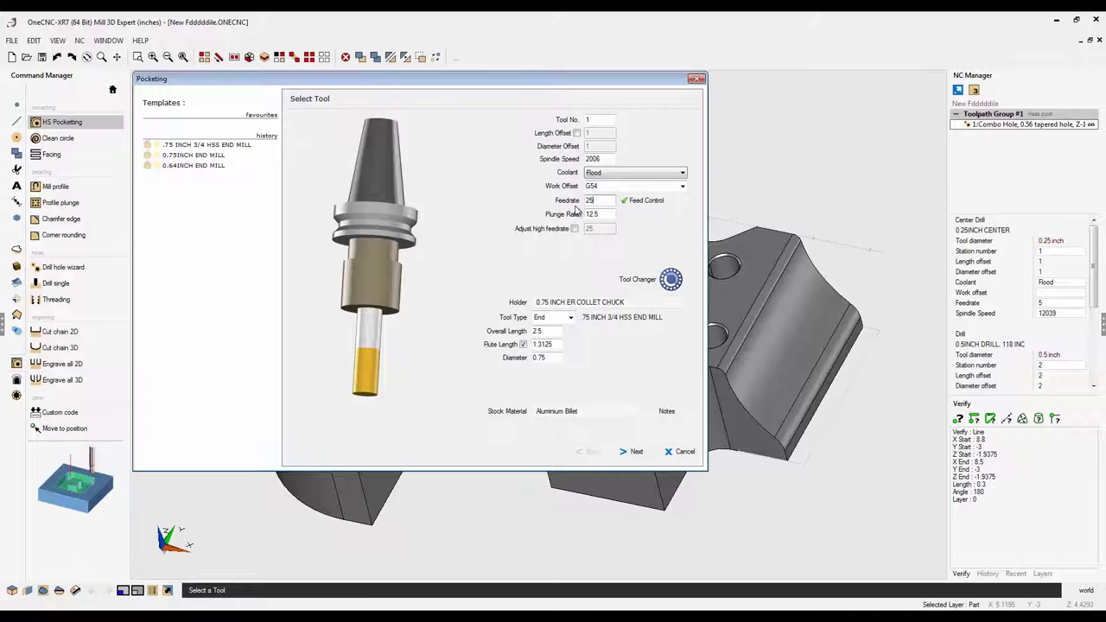
{"action": "left_click", "coordinate": [639, 200]}
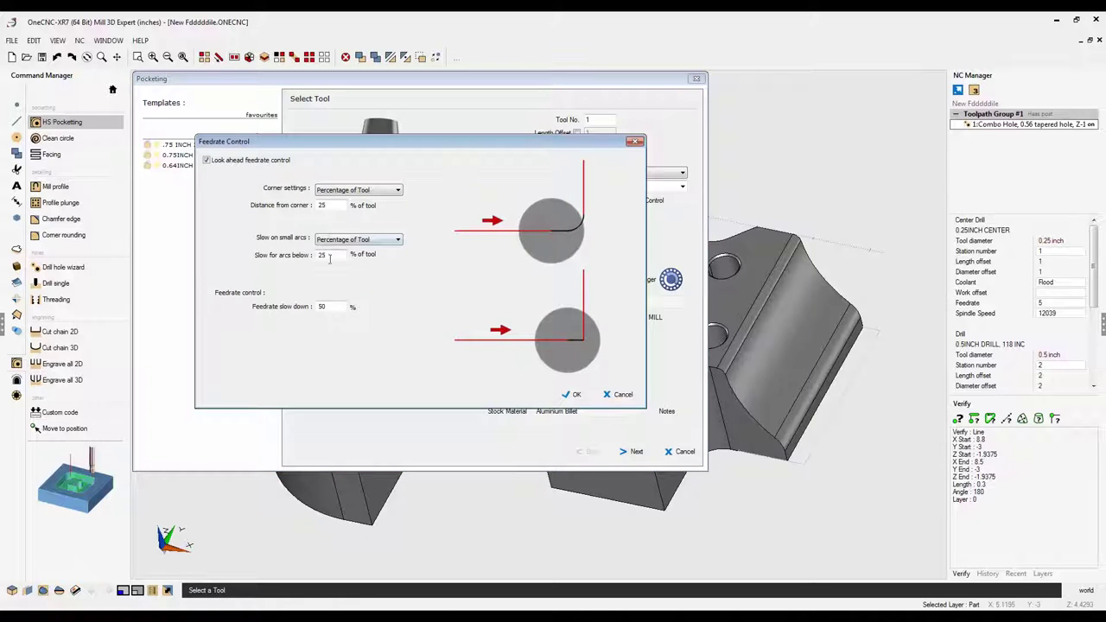
{"action": "left_click", "coordinate": [615, 394]}
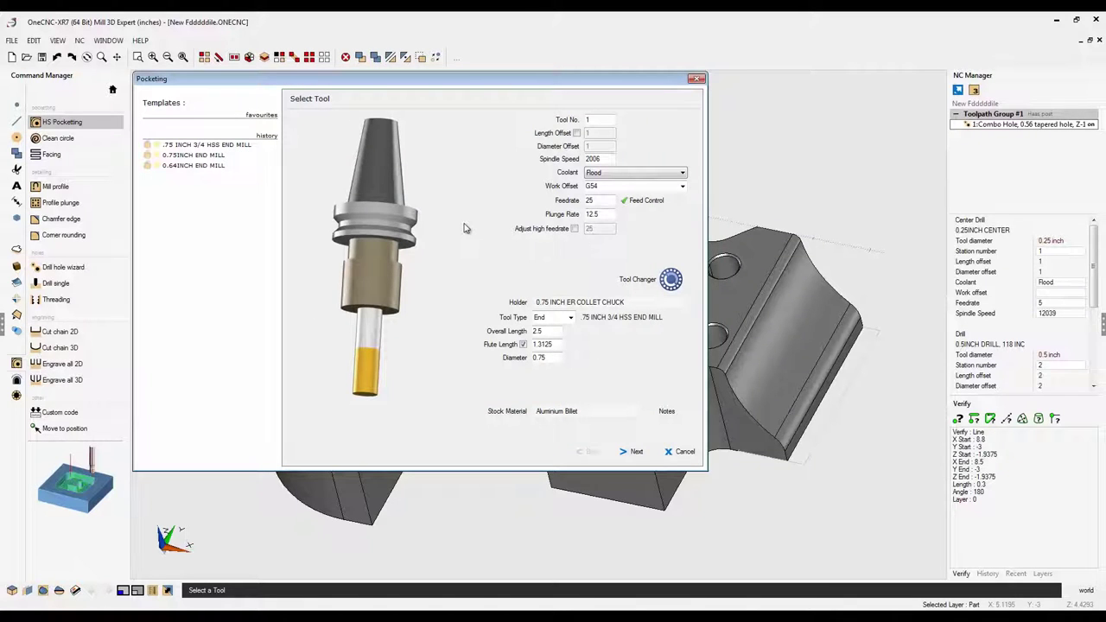
{"action": "left_click", "coordinate": [638, 453]}
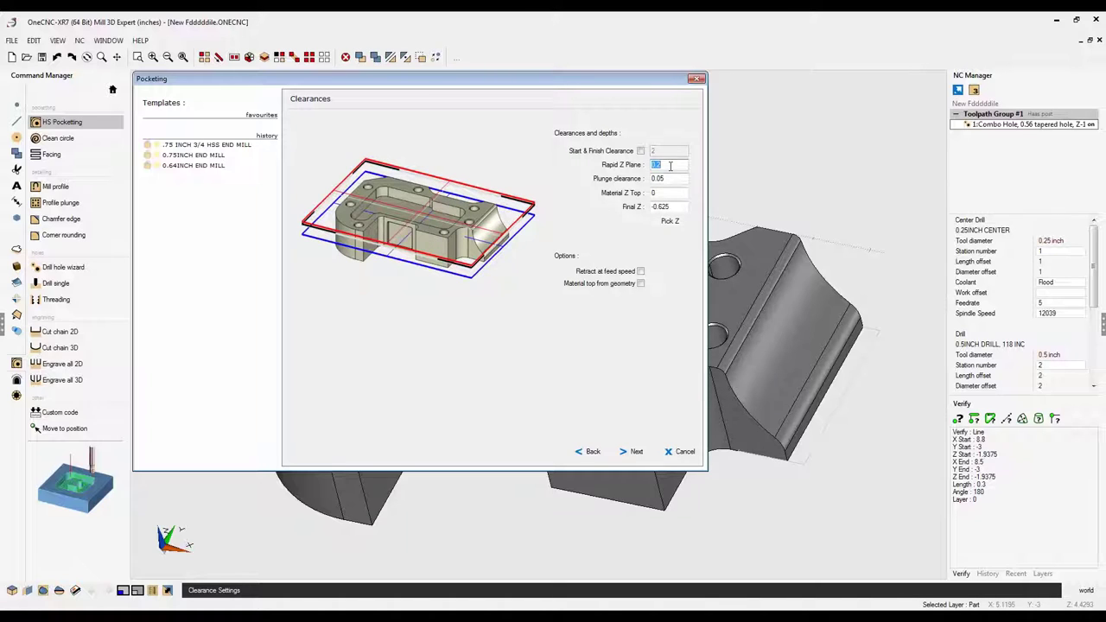
Step: Set Rapid Z Plane to 1 and take Final Z -0.625 from the pocket floor
{"action": "type", "text": "1"}
{"action": "left_click", "coordinate": [665, 223]}
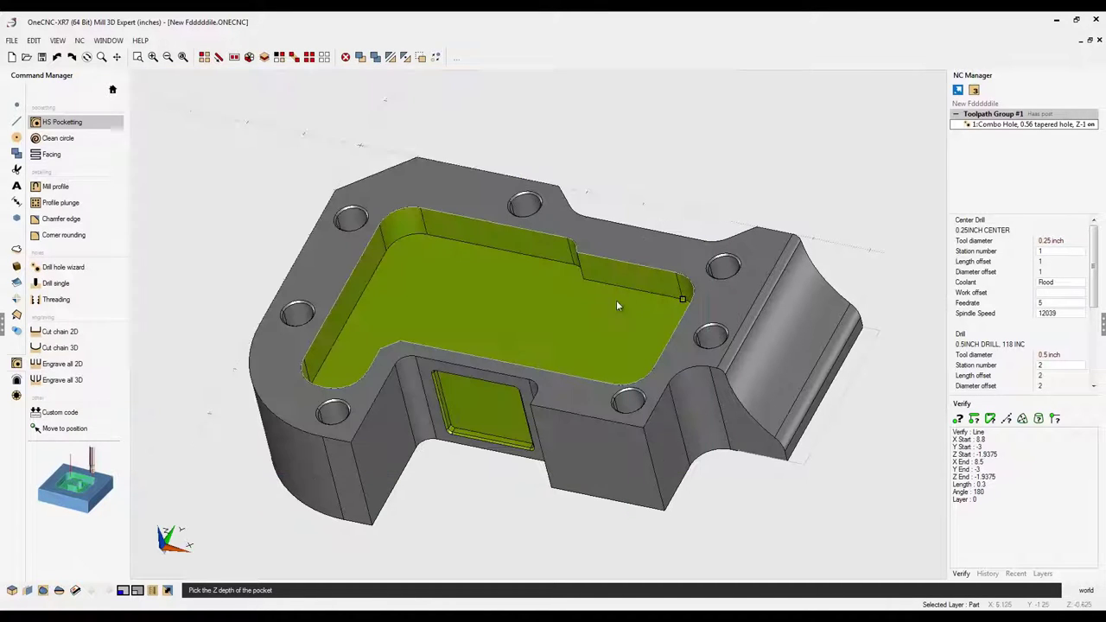
{"action": "left_click", "coordinate": [550, 318]}
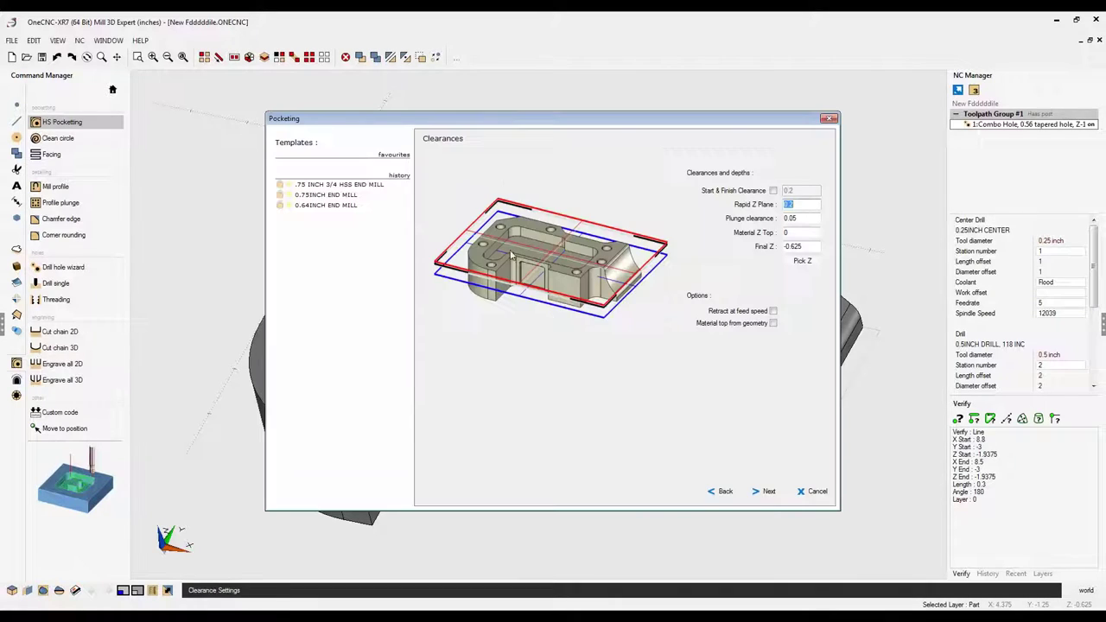
{"action": "left_click_drag", "start_coordinate": [445, 121], "coordinate": [311, 87]}
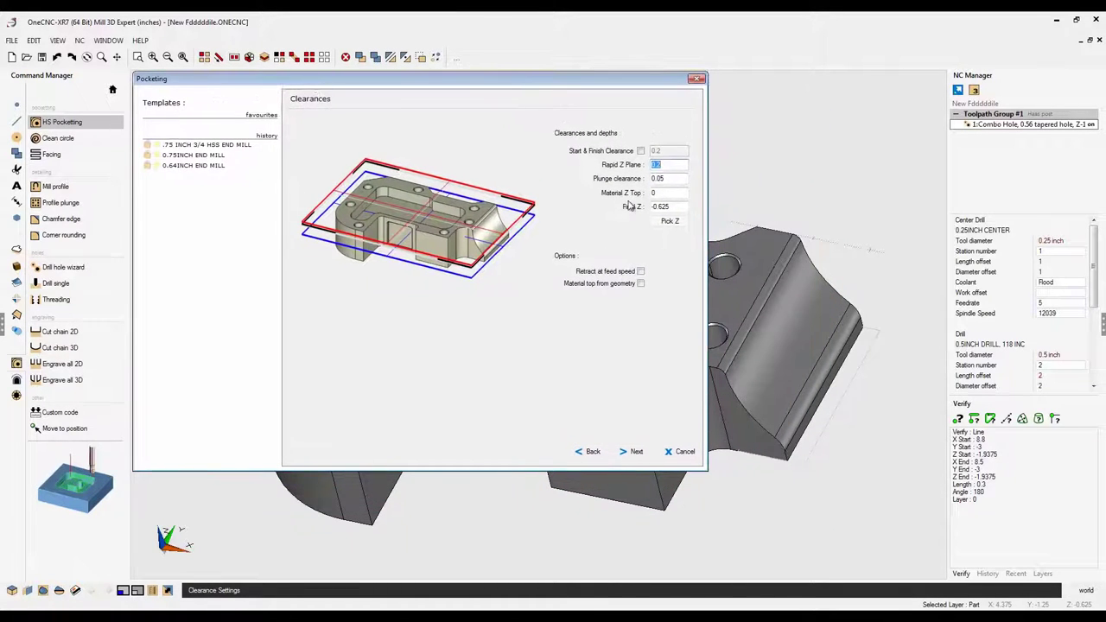
{"action": "left_click", "coordinate": [636, 452]}
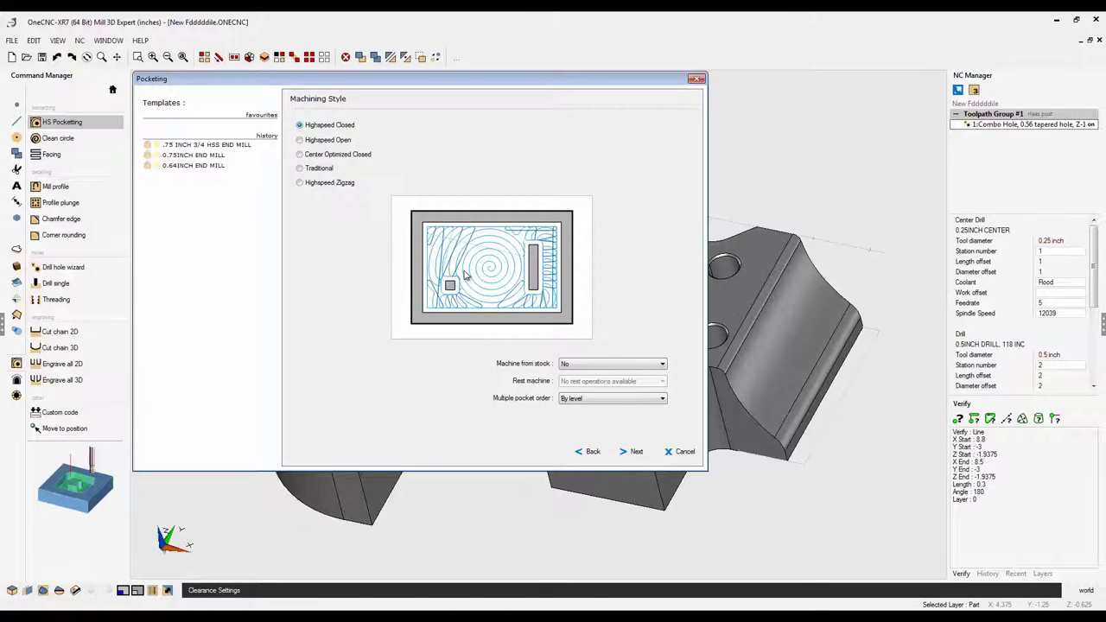
Step: Accept the entry, roughing and finish pages with Finishing at None, generating the pocket toolpath
{"action": "left_click", "coordinate": [636, 451]}
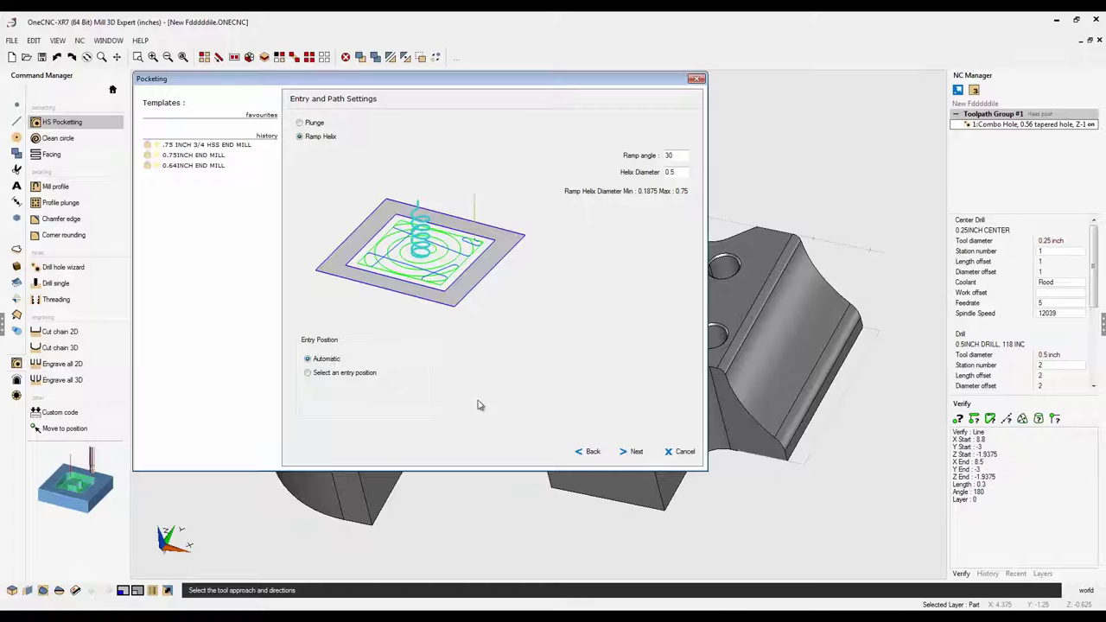
{"action": "left_click", "coordinate": [636, 450]}
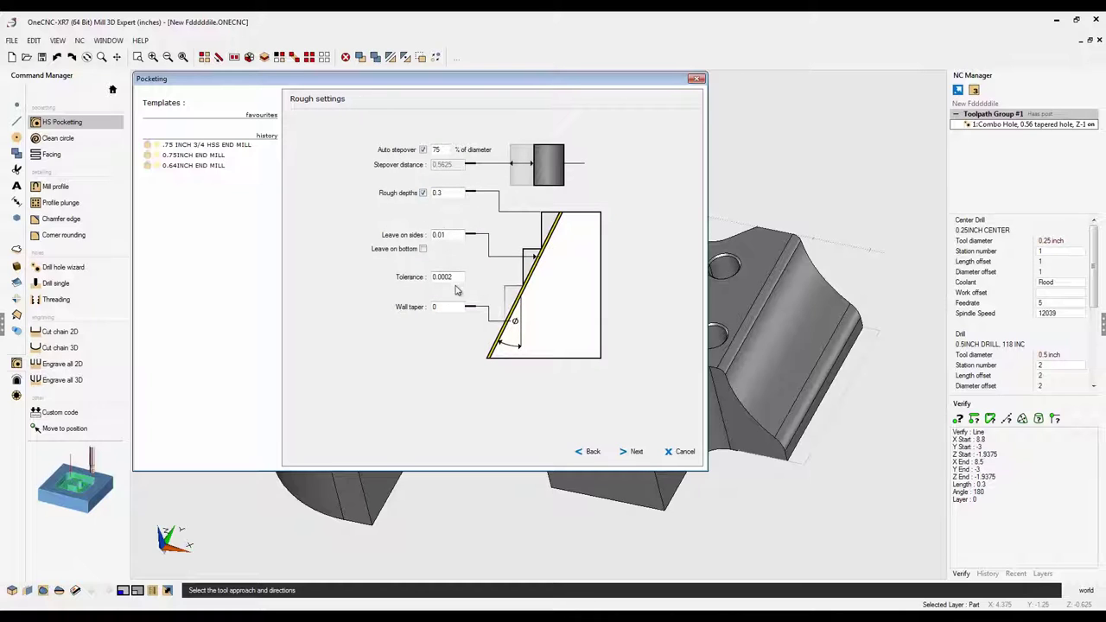
{"action": "left_click", "coordinate": [638, 453]}
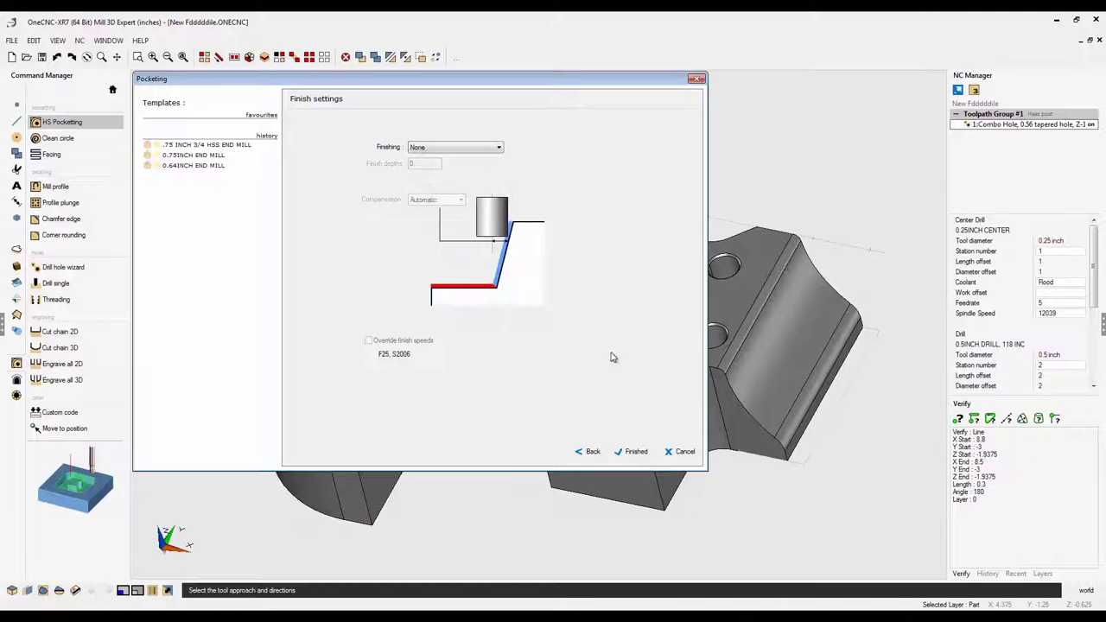
{"action": "left_click", "coordinate": [635, 451]}
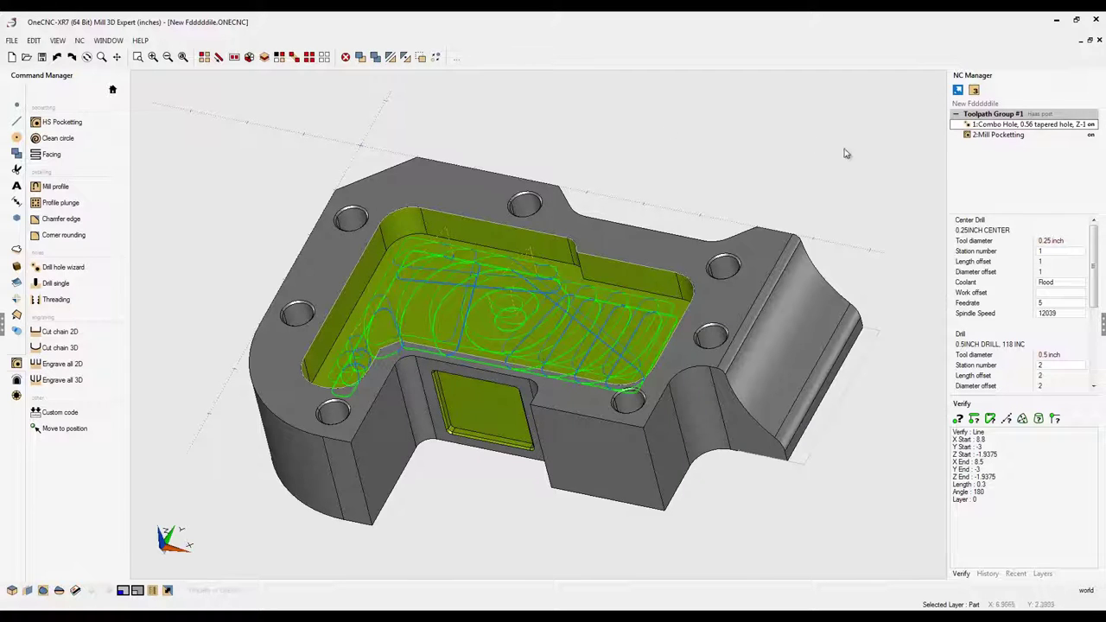
Step: Play the Mill Pocketing toolpath preview, orbiting and zooming to watch it cut
{"action": "left_click", "coordinate": [985, 136]}
{"action": "right_click", "coordinate": [992, 138]}
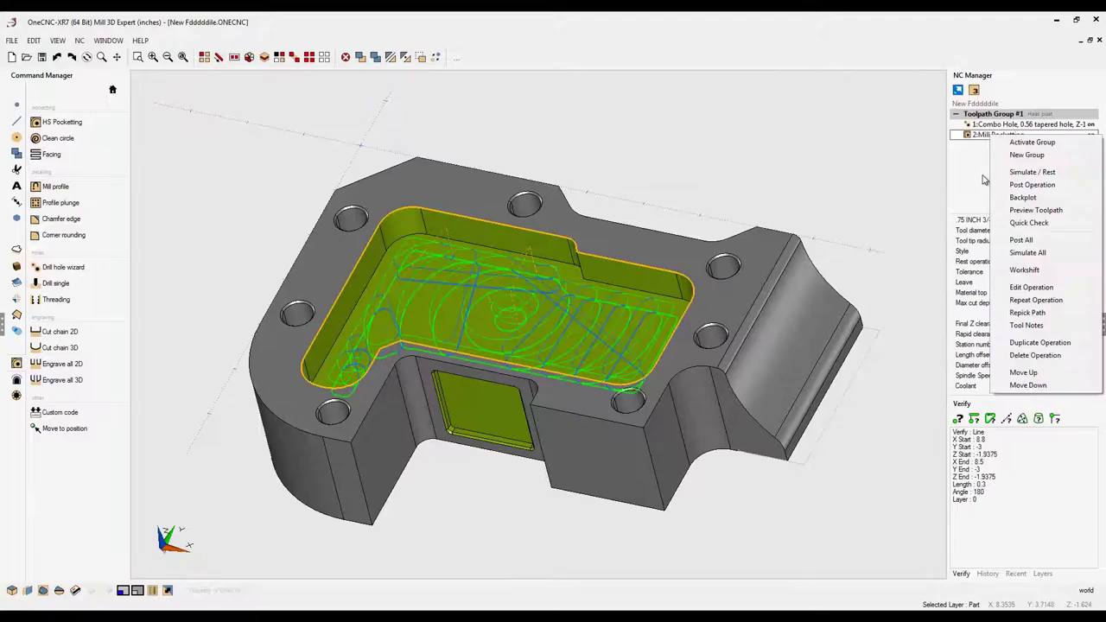
{"action": "left_click", "coordinate": [1036, 214]}
{"action": "left_click_drag", "start_coordinate": [610, 344], "coordinate": [484, 389]}
{"action": "left_click_drag", "start_coordinate": [73, 576], "coordinate": [52, 578]}
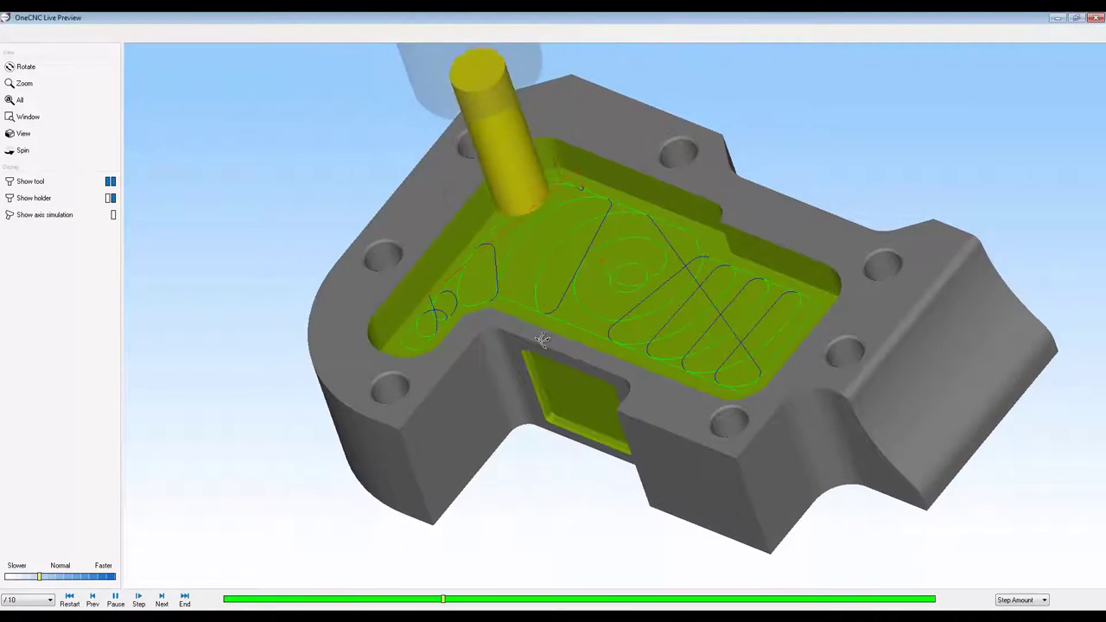
{"action": "mouse_move", "coordinate": [561, 346]}
{"action": "left_mouse_down"}
{"action": "mouse_move", "coordinate": [518, 372]}
{"action": "mouse_move", "coordinate": [565, 337]}
{"action": "left_mouse_up"}
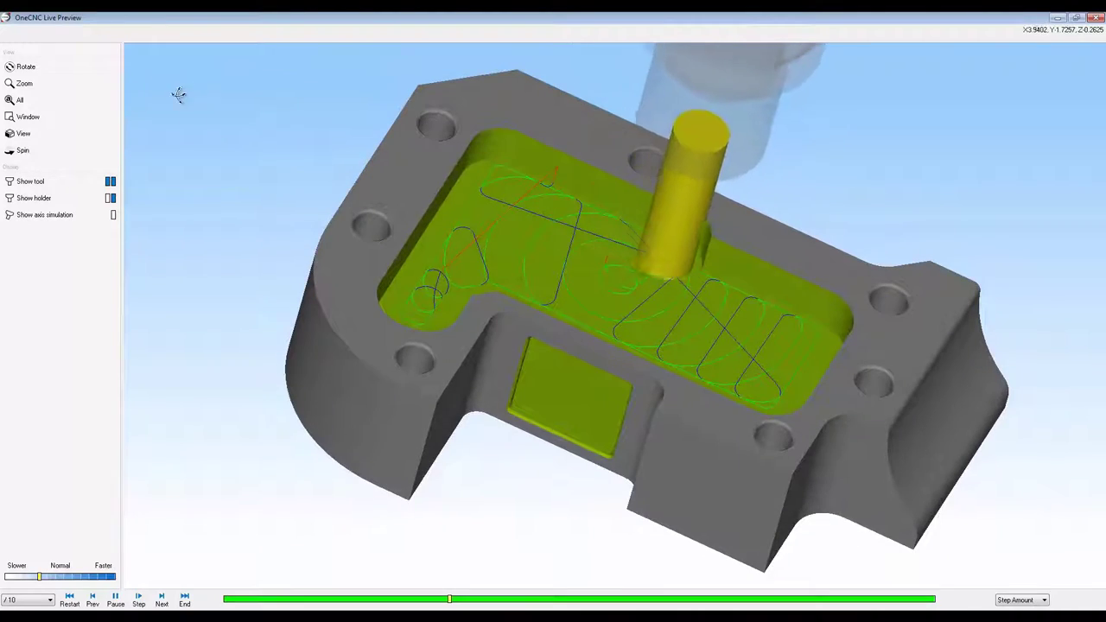
{"action": "left_click", "coordinate": [76, 82]}
{"action": "left_click_drag", "start_coordinate": [631, 290], "coordinate": [686, 307]}
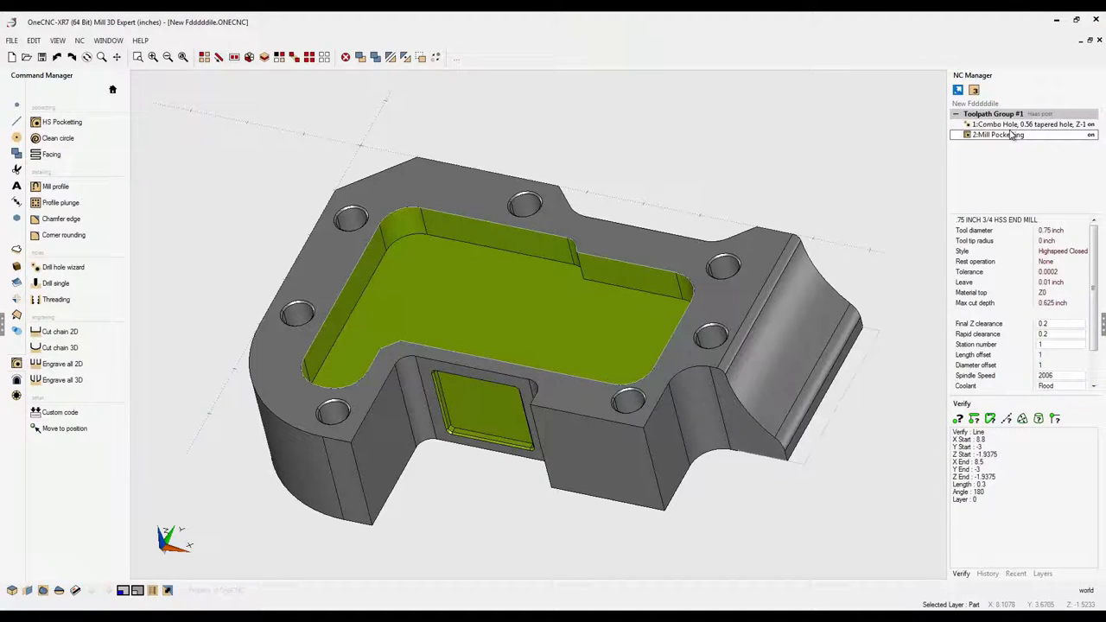
{"action": "right_click", "coordinate": [1010, 136]}
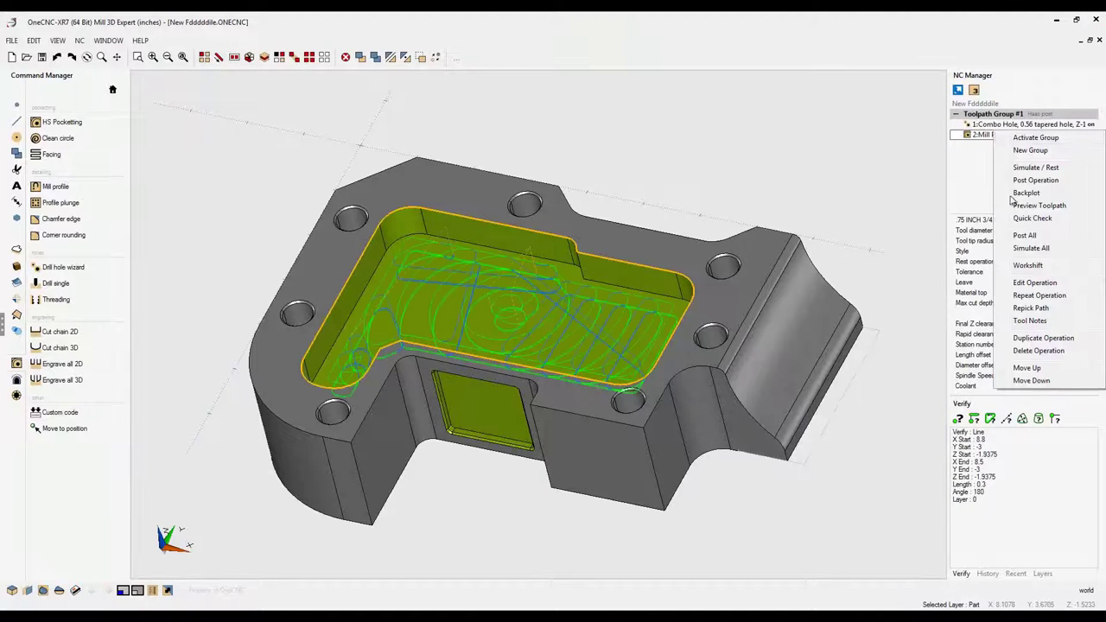
Step: Simulate the bore and pocket cuts on the Stock Model, then close the simulation
{"action": "left_click", "coordinate": [1038, 169]}
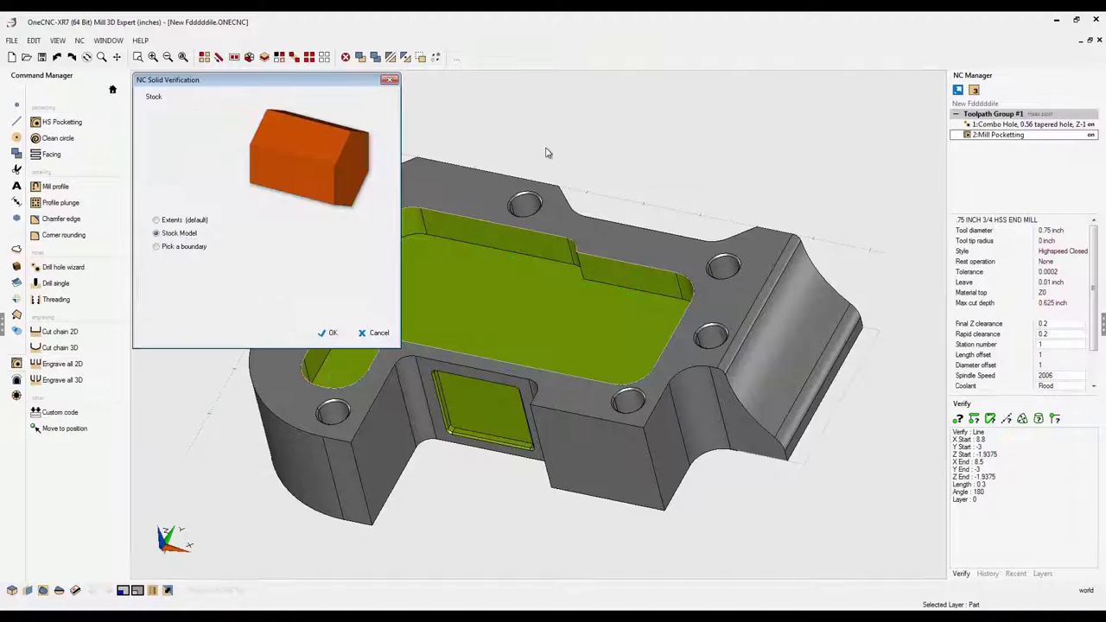
{"action": "left_click", "coordinate": [333, 335]}
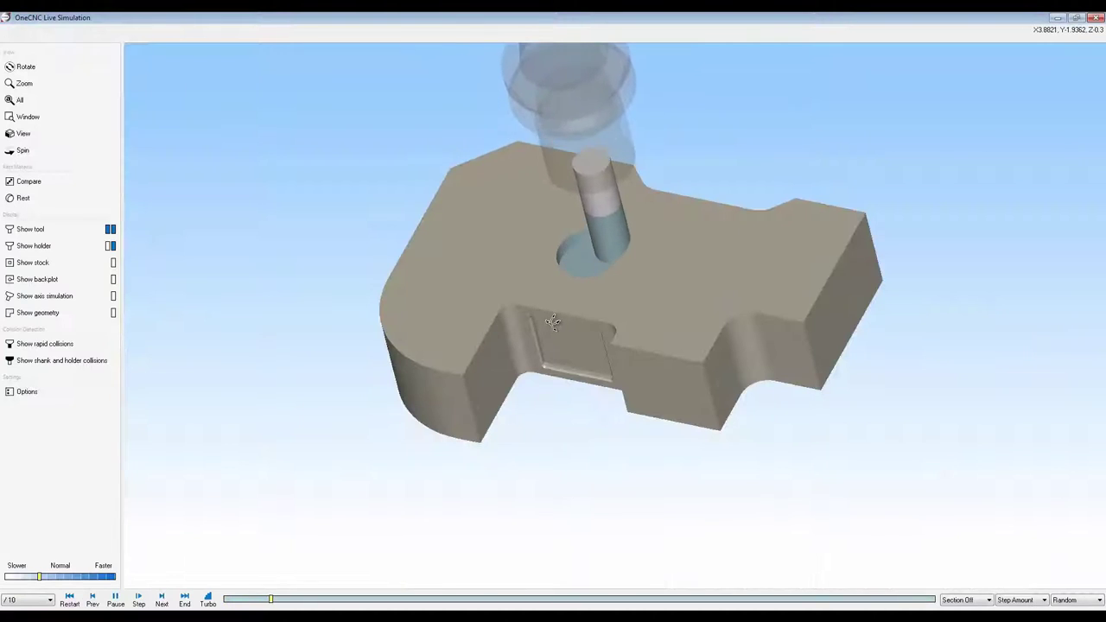
{"action": "left_click_drag", "start_coordinate": [539, 294], "coordinate": [552, 362]}
{"action": "left_click_drag", "start_coordinate": [38, 576], "coordinate": [57, 576]}
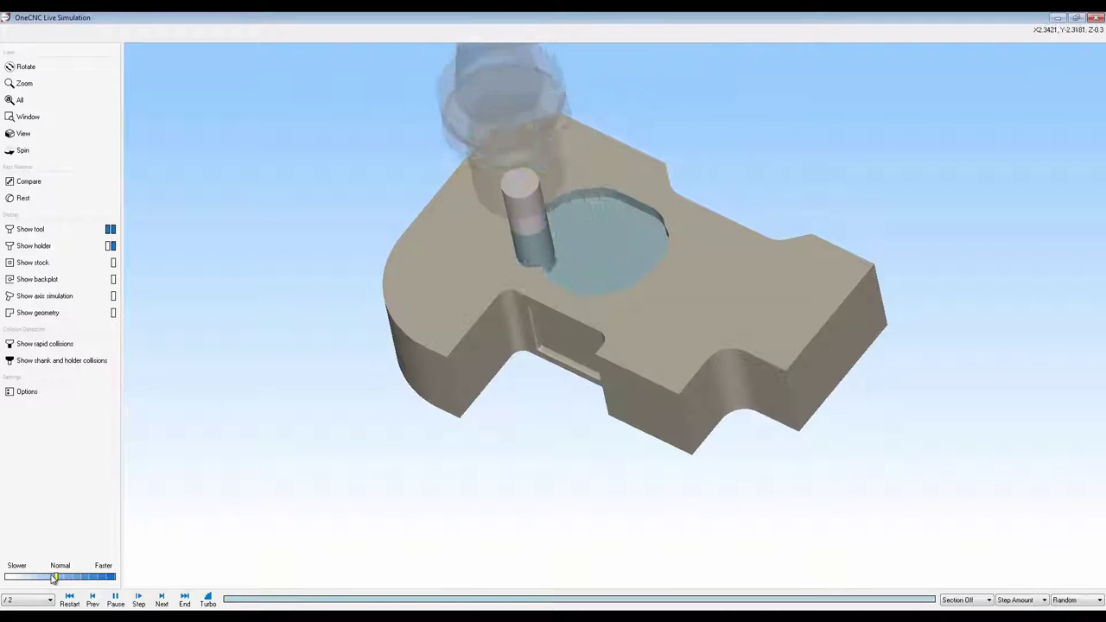
{"action": "left_click_drag", "start_coordinate": [384, 376], "coordinate": [259, 244]}
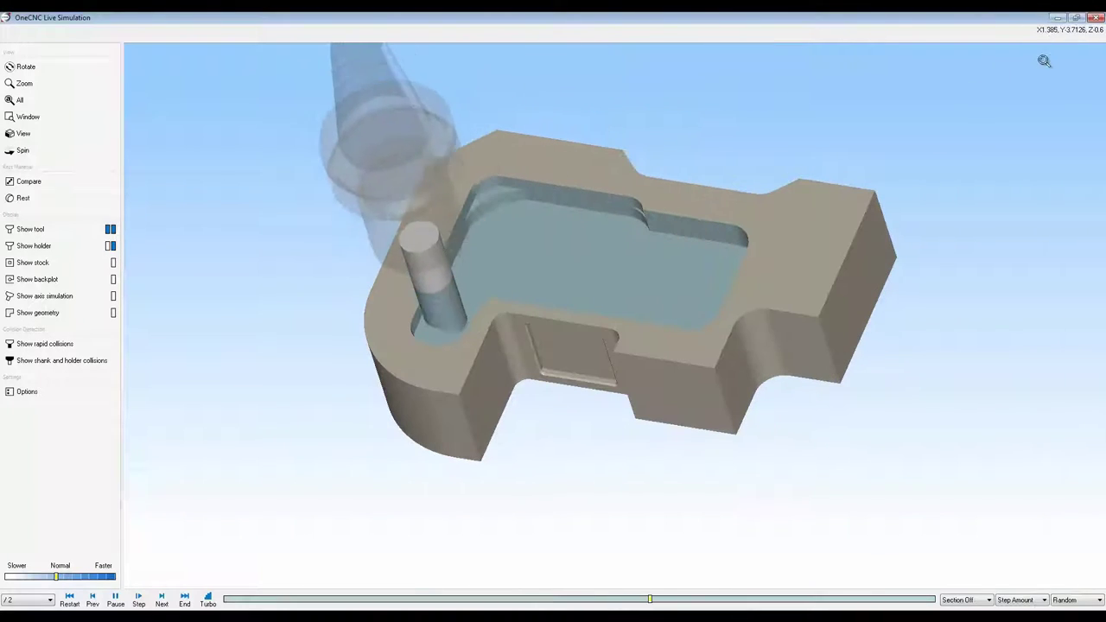
{"action": "left_click", "coordinate": [1097, 18]}
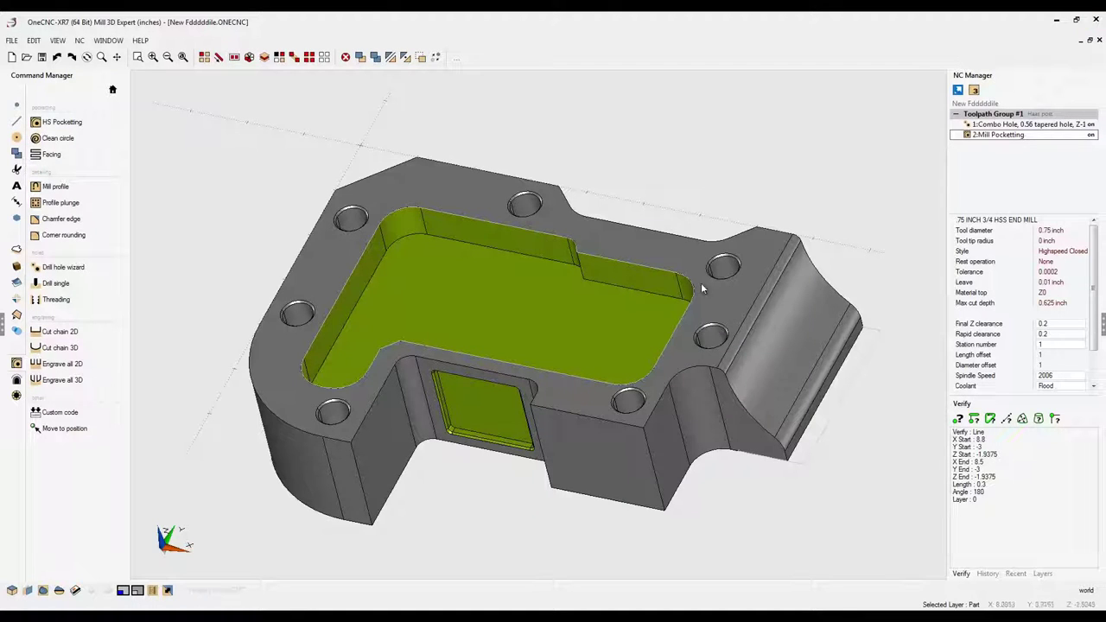
Step: Toggle the Combo Hole and Mill Pocketting toolpath displays off and back on
{"action": "left_click", "coordinate": [1090, 136]}
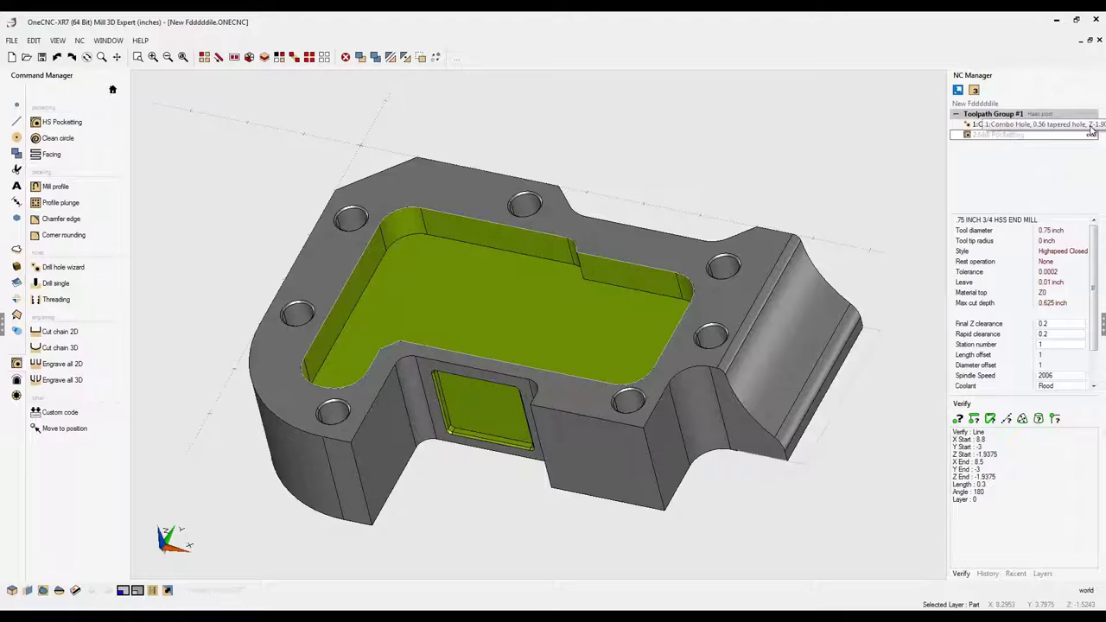
{"action": "left_click", "coordinate": [1090, 136]}
{"action": "left_click", "coordinate": [1090, 135]}
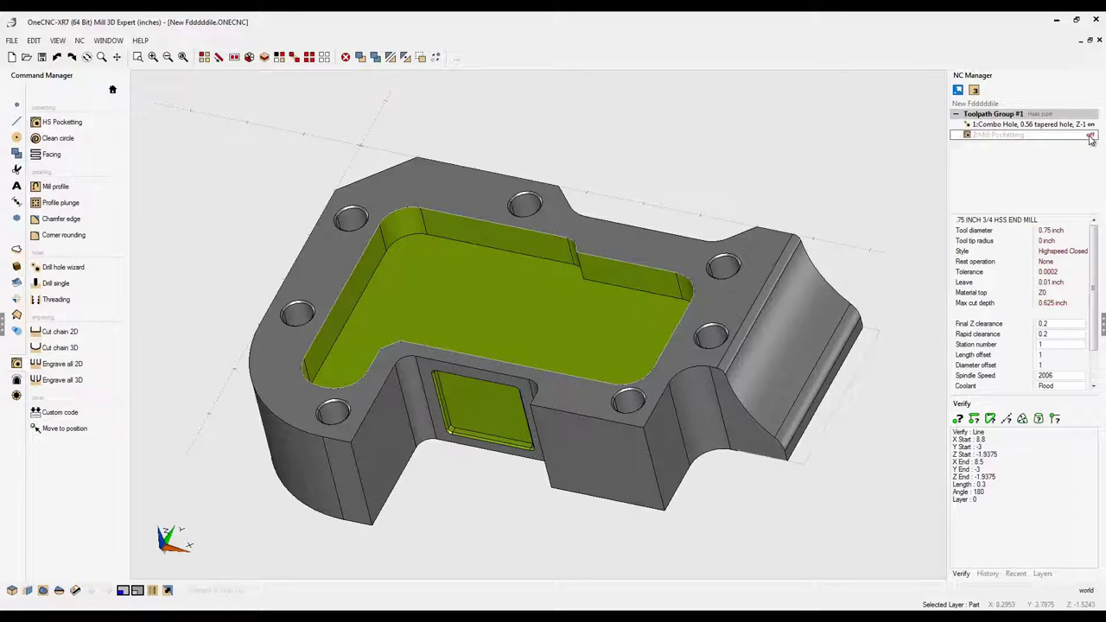
{"action": "left_click", "coordinate": [1090, 135]}
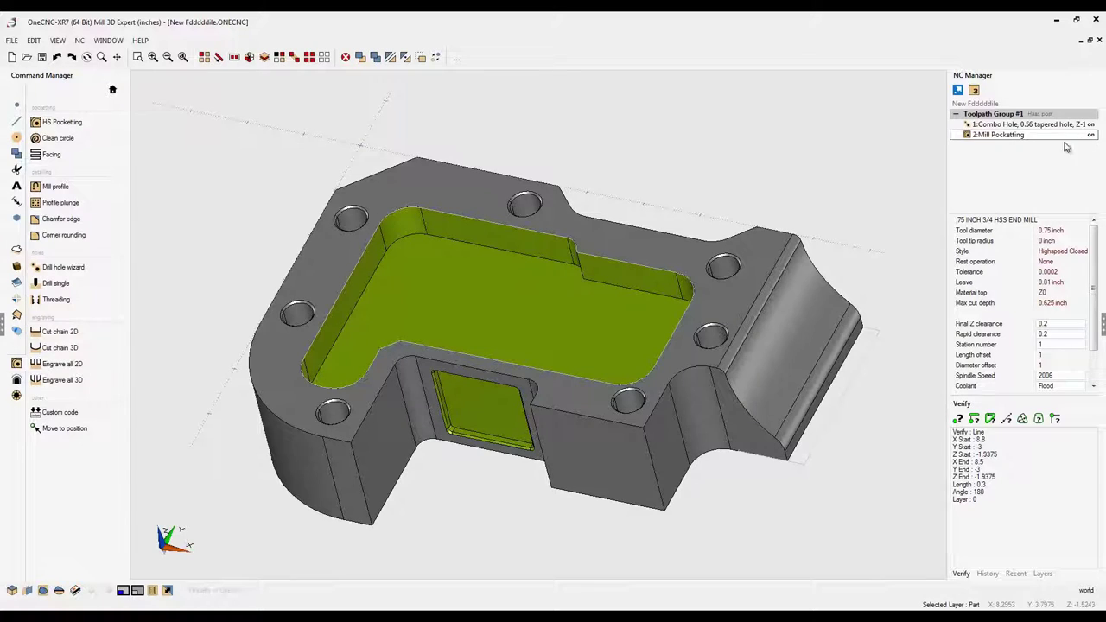
Step: Select both operations and open the Toolpath Group #1 job sheet as a PDF
{"action": "left_click", "coordinate": [1019, 125]}
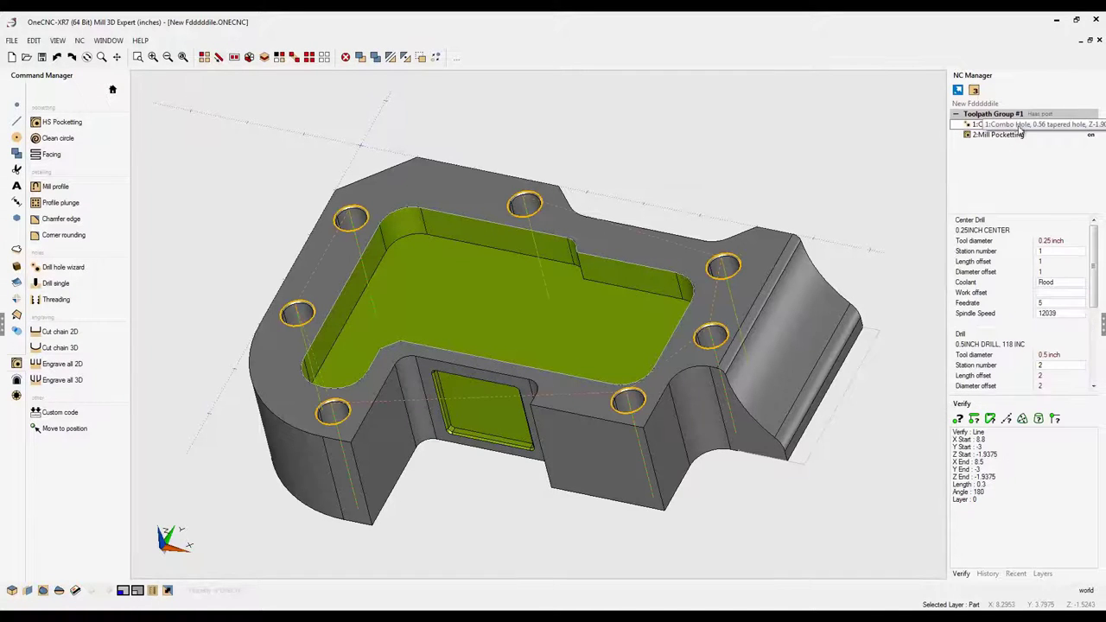
{"action": "mouse_move", "coordinate": [1020, 130]}
{"action": "left_mouse_down"}
{"action": "mouse_move", "coordinate": [1026, 176]}
{"action": "mouse_move", "coordinate": [1028, 147]}
{"action": "mouse_move", "coordinate": [1015, 144]}
{"action": "left_mouse_up"}
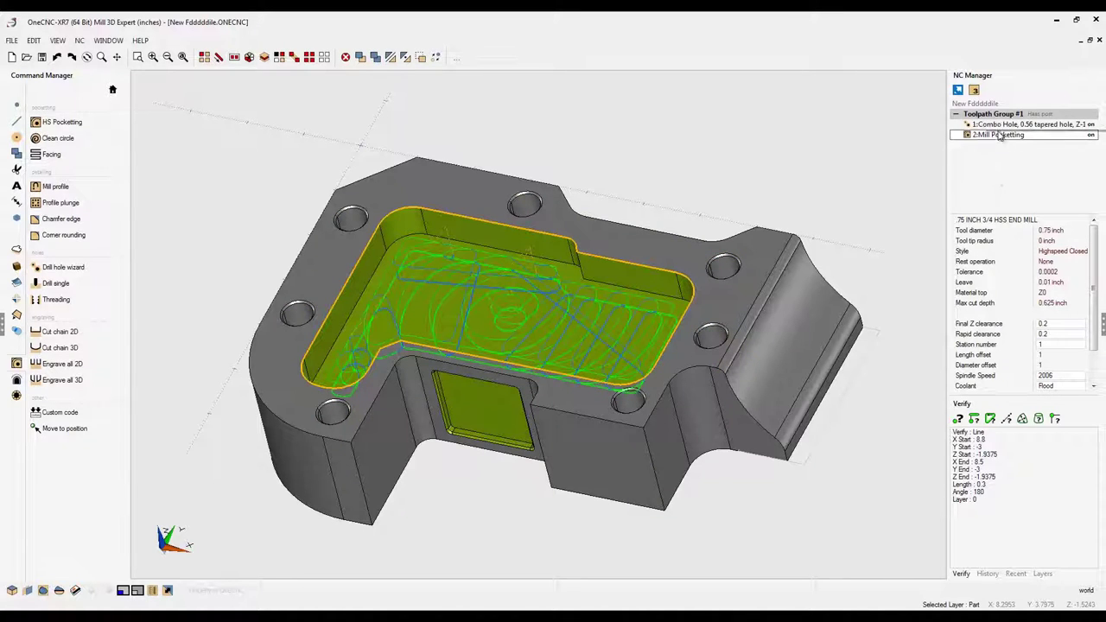
{"action": "right_click", "coordinate": [999, 140]}
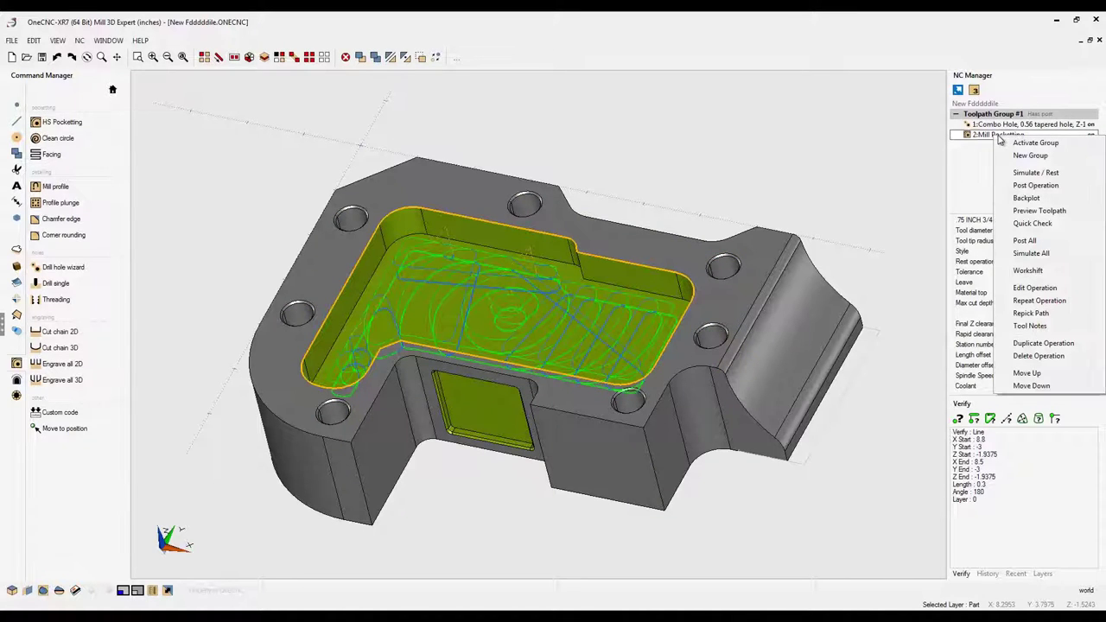
{"action": "left_click", "coordinate": [1023, 289]}
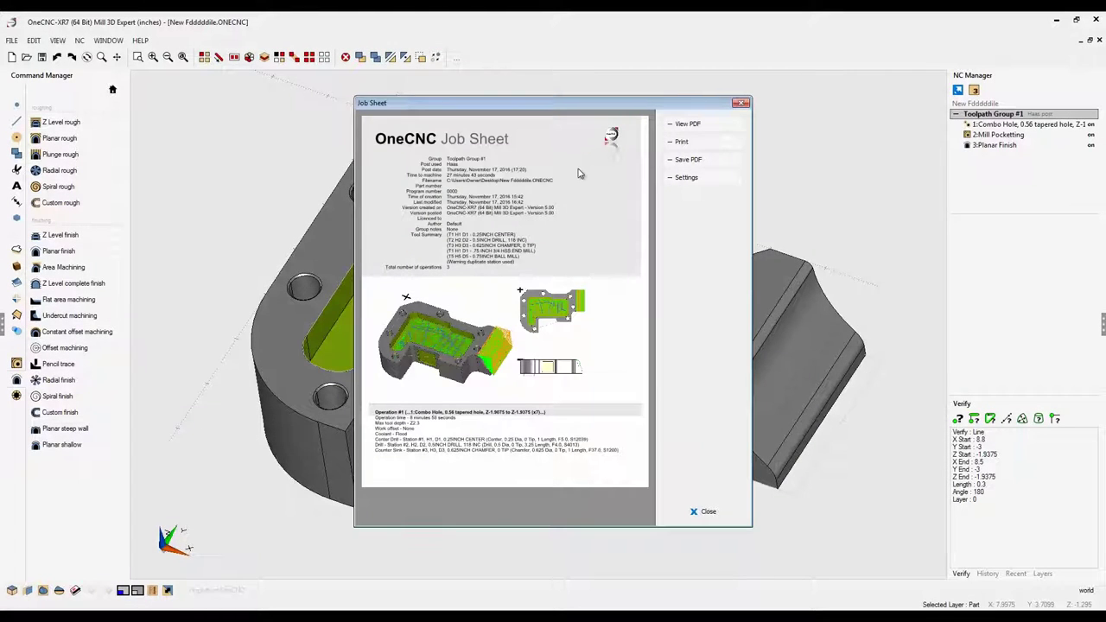
{"action": "left_click", "coordinate": [688, 124]}
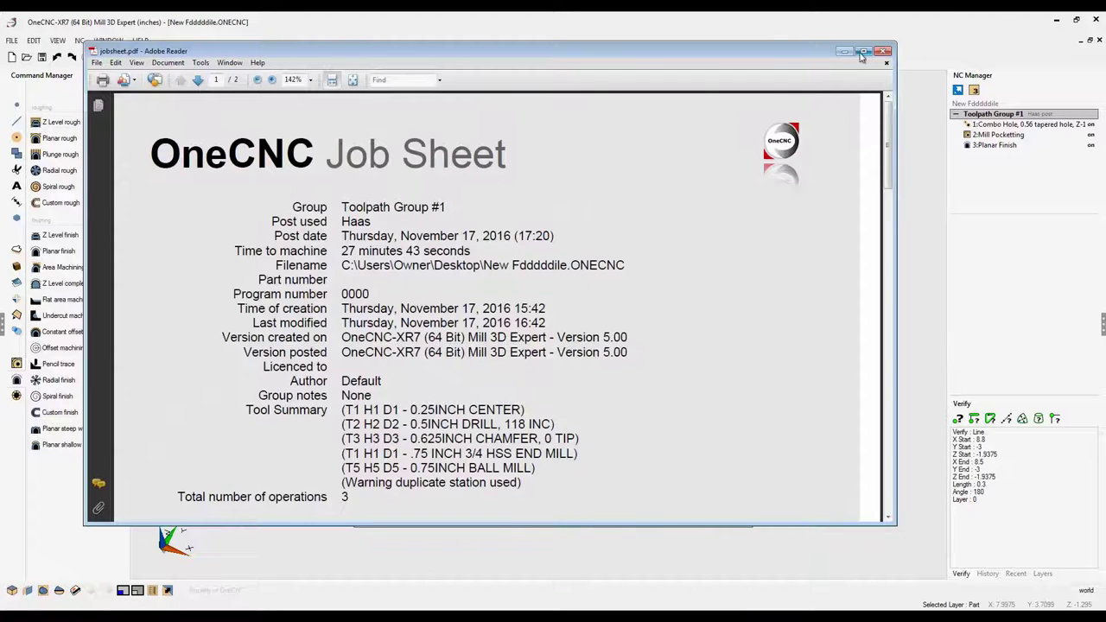
Step: Maximize jobsheet.pdf and scroll through the tool summary, drawings and Operation #1
{"action": "left_click", "coordinate": [863, 55]}
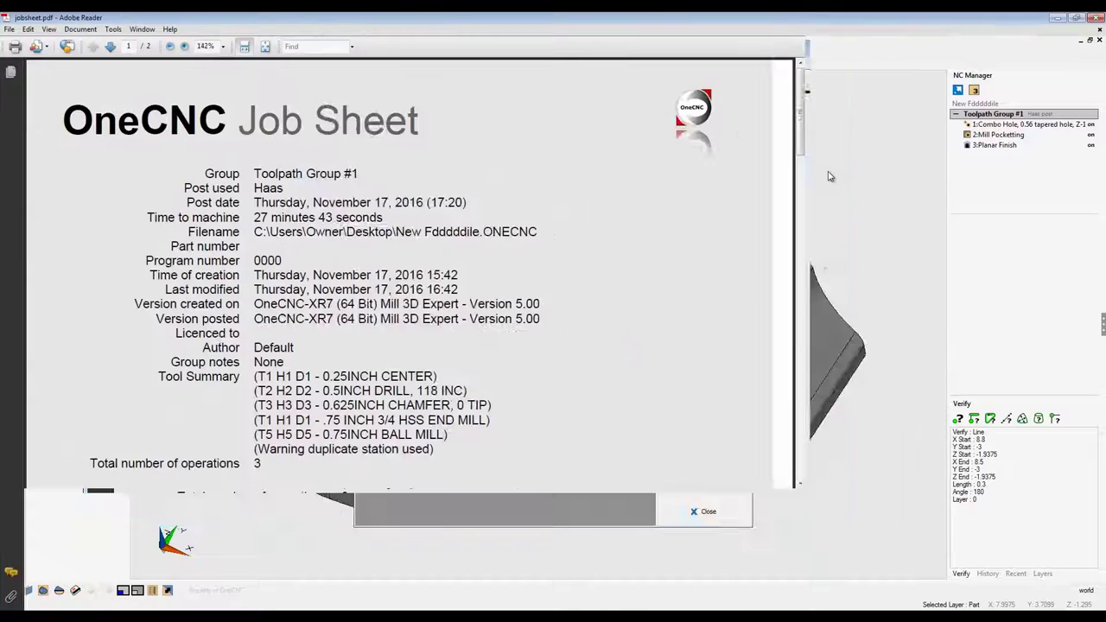
{"action": "scroll", "coordinate": [1066, 164], "scroll_direction": "down", "scroll_amount": 3}
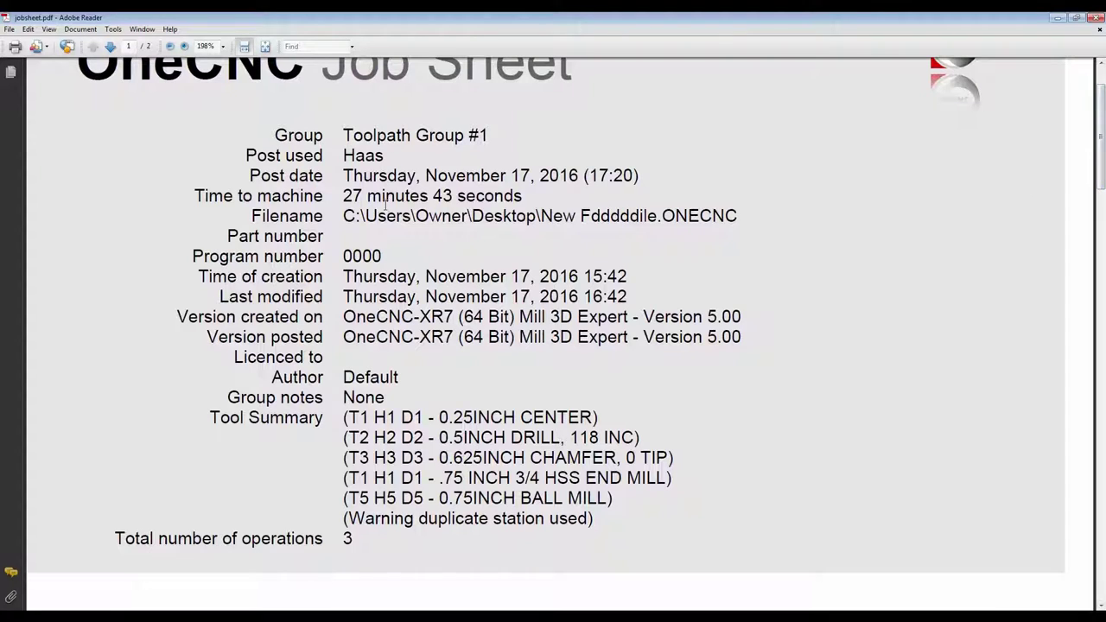
{"action": "scroll", "coordinate": [1084, 188], "scroll_direction": "down", "scroll_amount": 6}
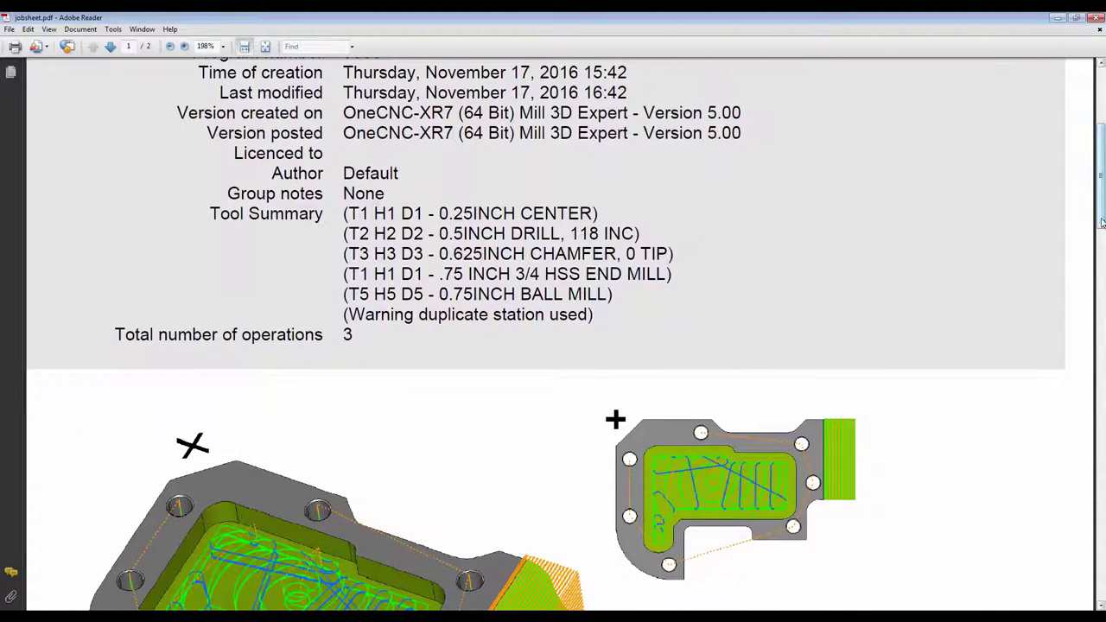
{"action": "left_click_drag", "start_coordinate": [1097, 220], "coordinate": [1095, 276]}
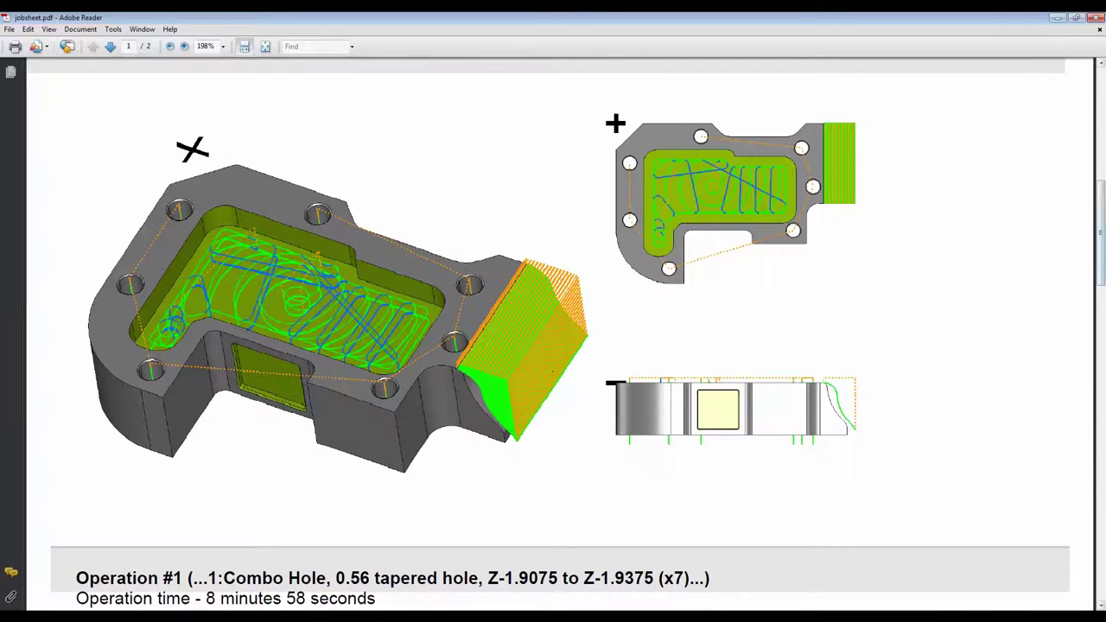
{"action": "left_click_drag", "start_coordinate": [1100, 212], "coordinate": [1102, 275]}
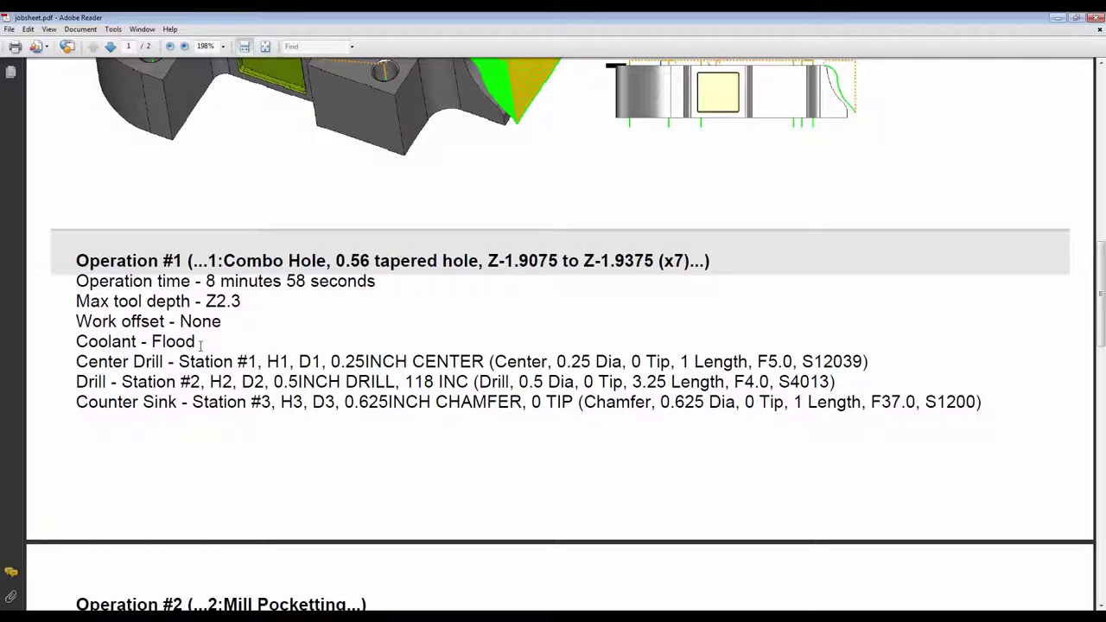
{"action": "left_click_drag", "start_coordinate": [1103, 321], "coordinate": [1102, 130]}
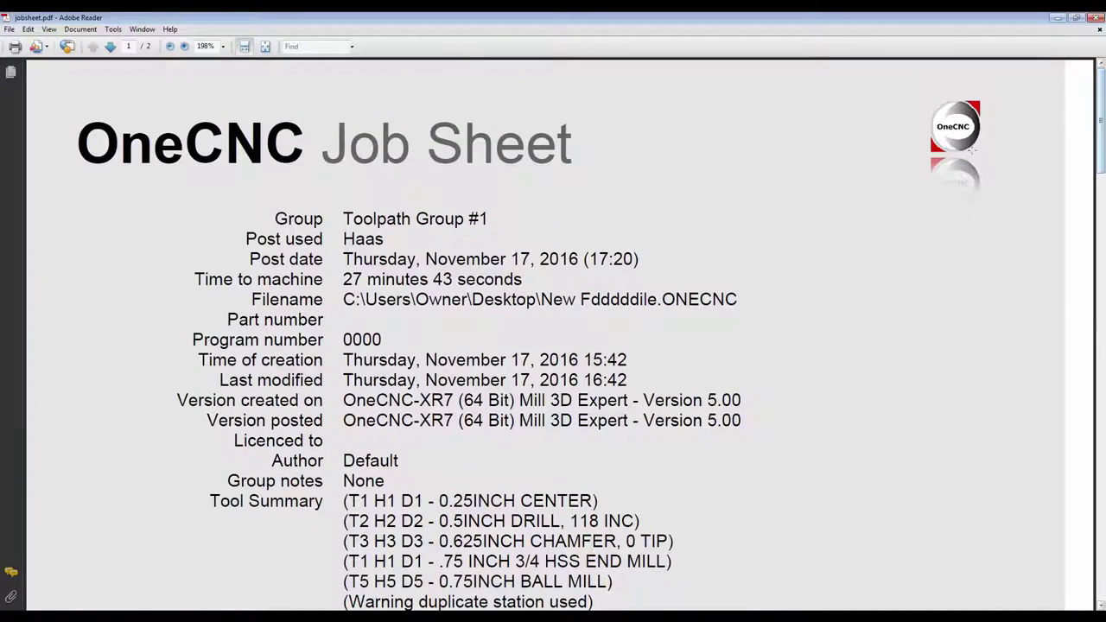